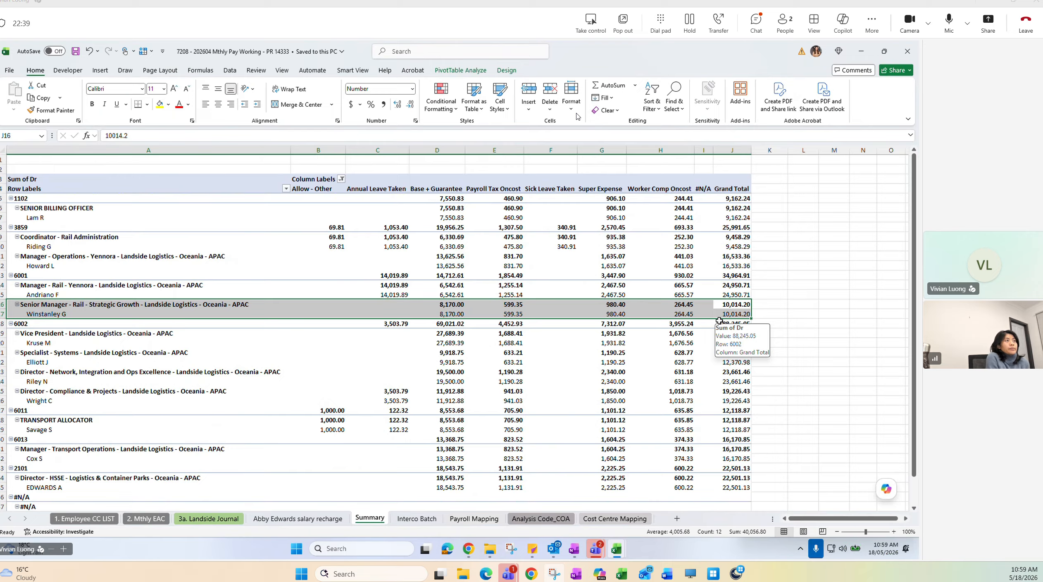
key(Up)
key(Right)
key(Down)
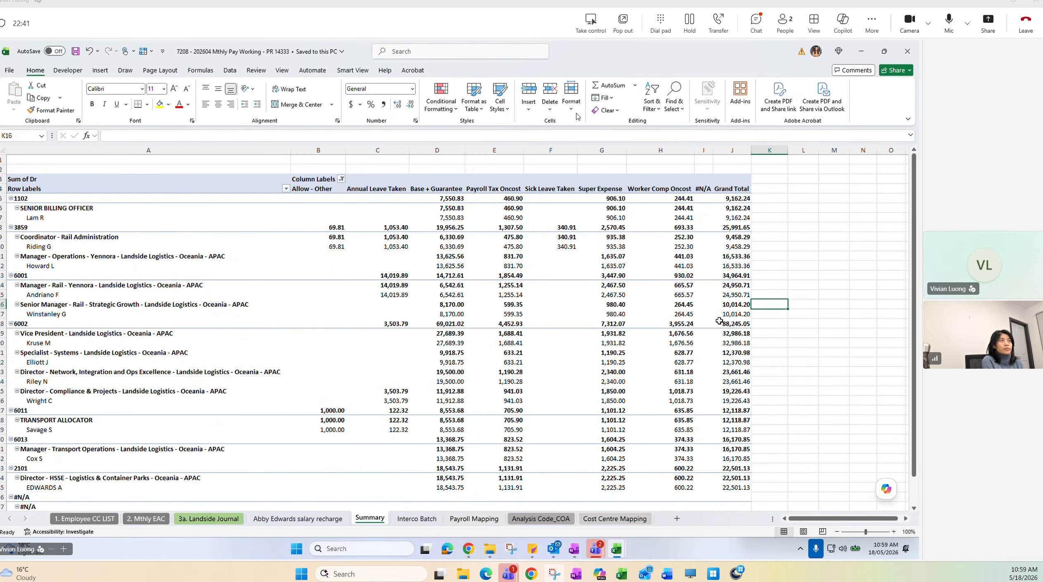
key(Left)
key(Left)
key(Left)
key(Left)
key(Left)
key(Left)
key(Left)
key(Left)
key(Left)
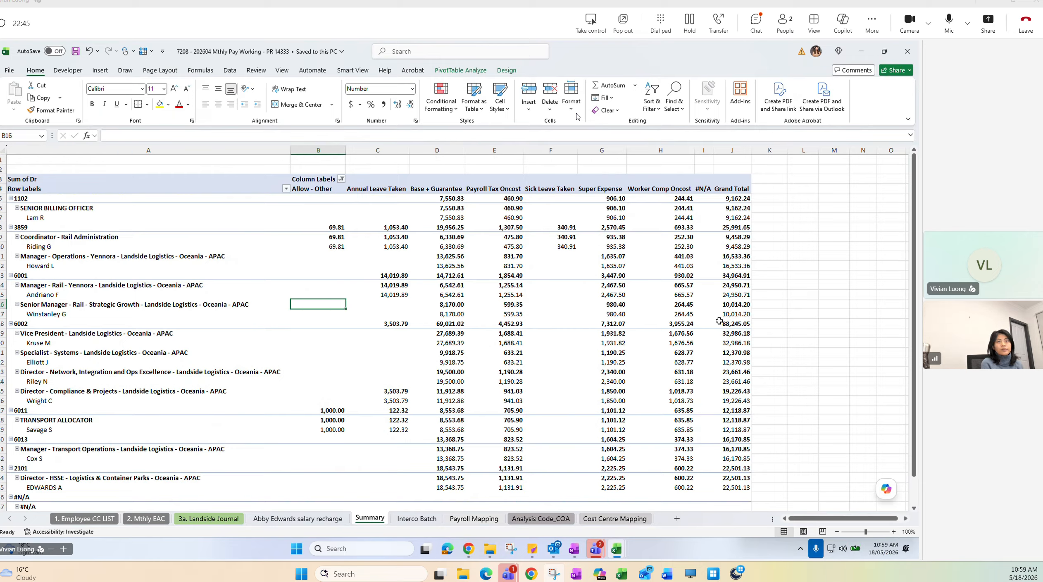
Examine the Summary pivot's payroll costs for the Senior Manager - Rail under 6001 and the Vice President under 6002
drag(65, 307, 9, 307)
click(781, 309)
click(9, 307)
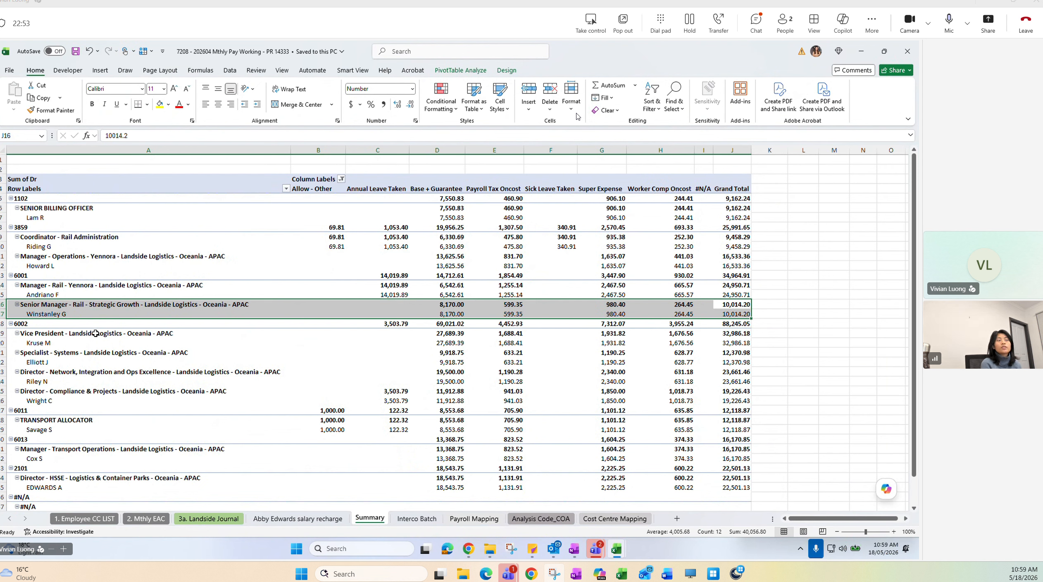
drag(31, 334, 677, 342)
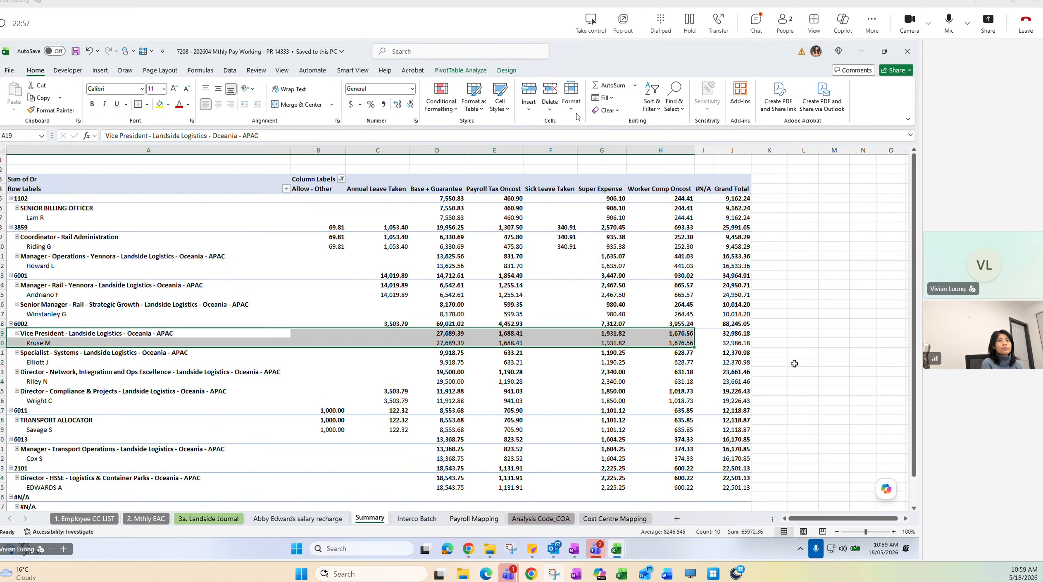
drag(747, 343, 56, 334)
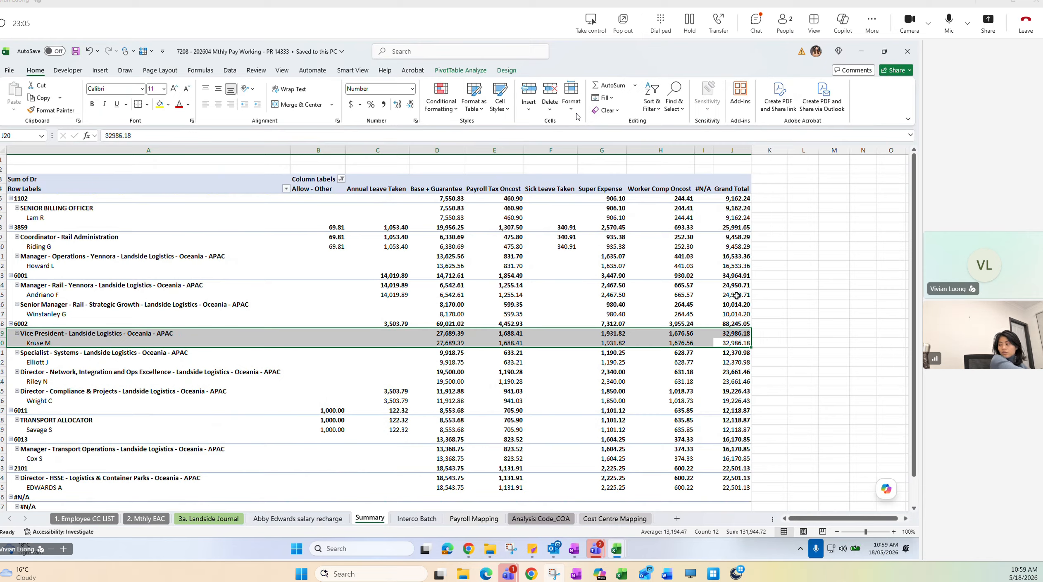
drag(119, 305, 718, 323)
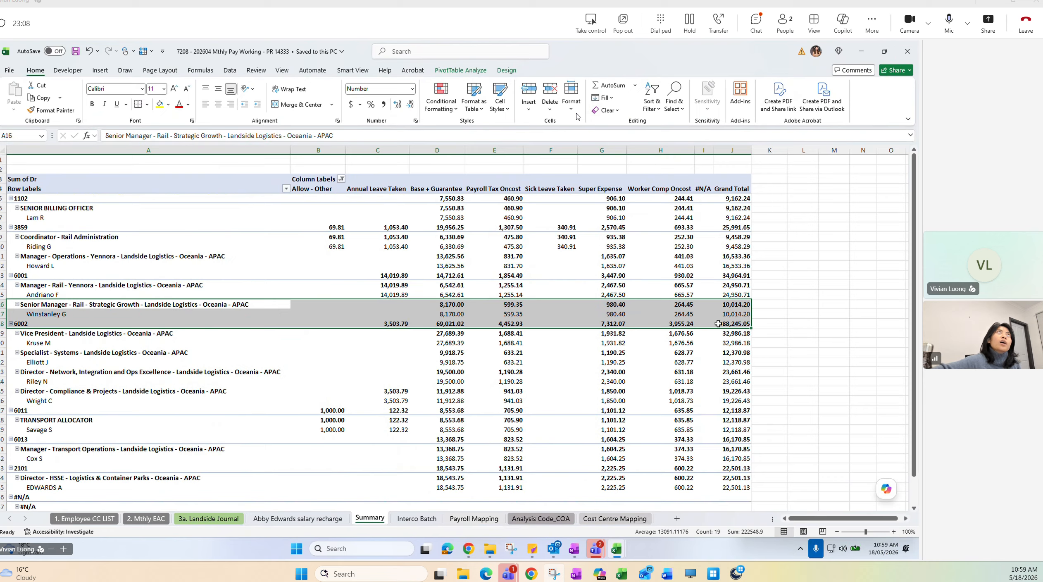
click(32, 276)
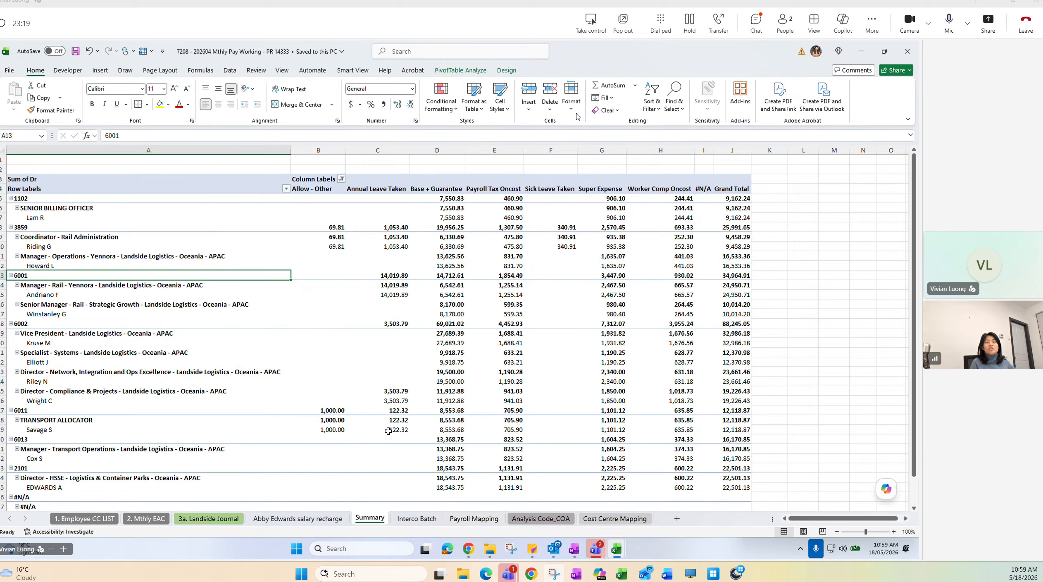
mouse_move(386, 421)
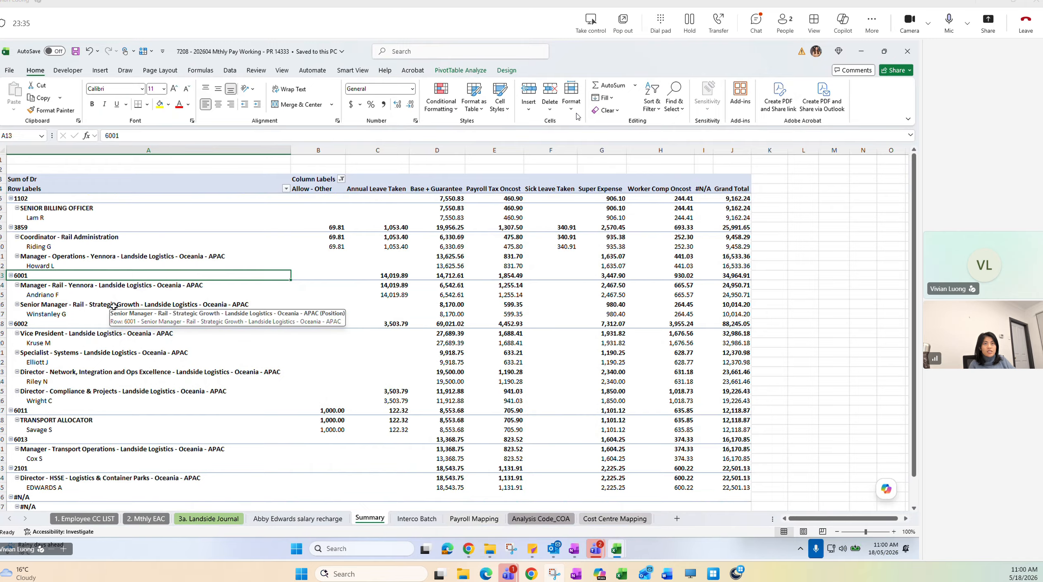
drag(113, 305, 749, 314)
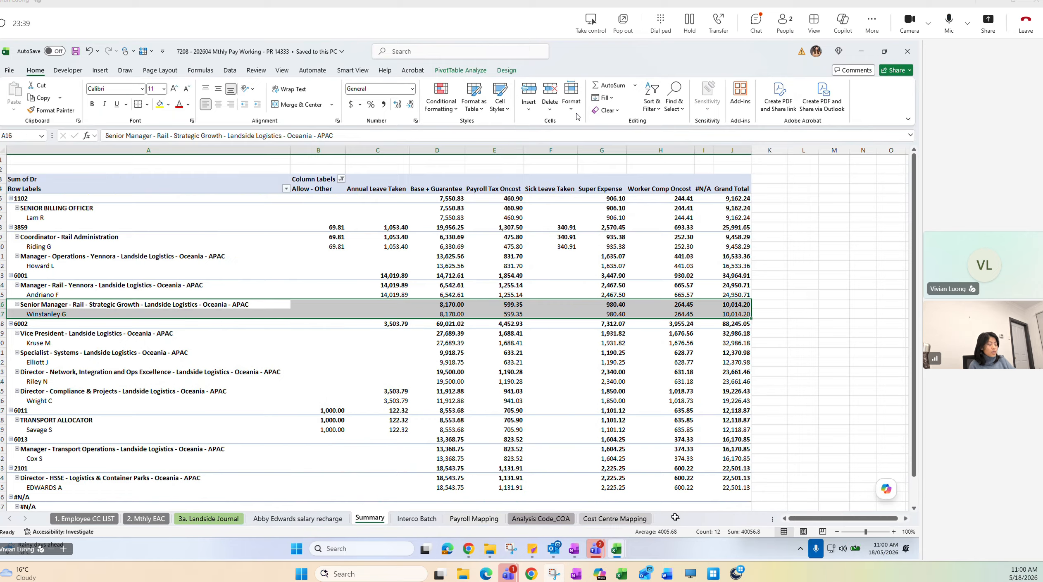
Switch to the DPW Landside PL - Apr 2026 workbook and check the Management & Admin overhead on the OH - Yennora Cons sheet
mouse_move(626, 553)
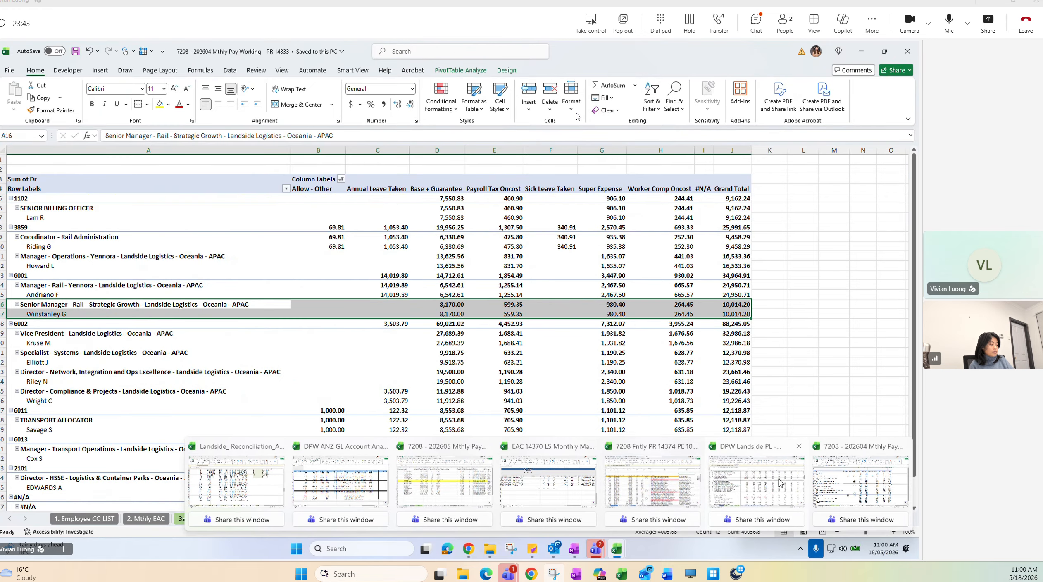
click(720, 477)
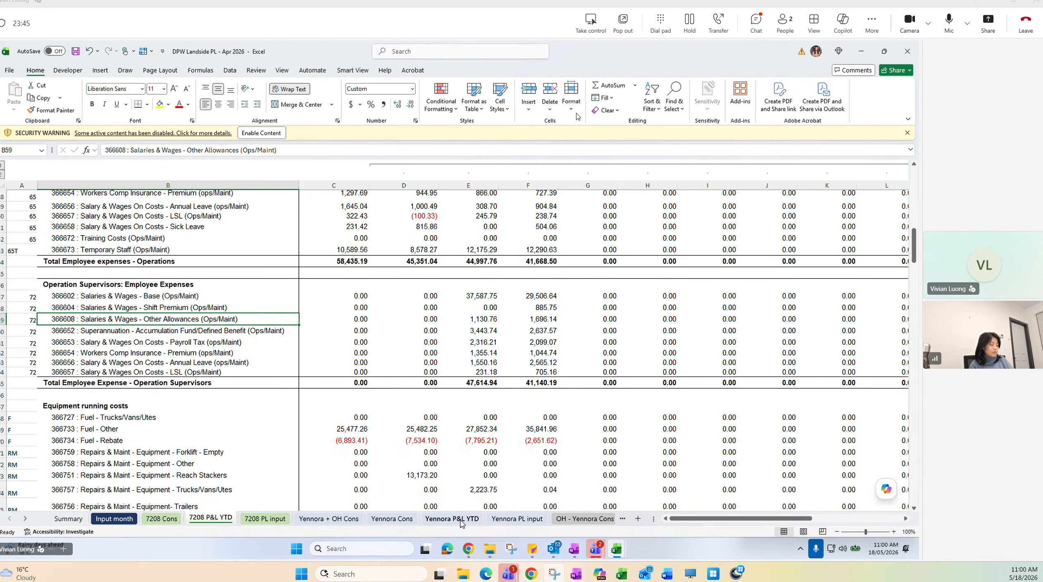
scroll(56, 523, down, 4)
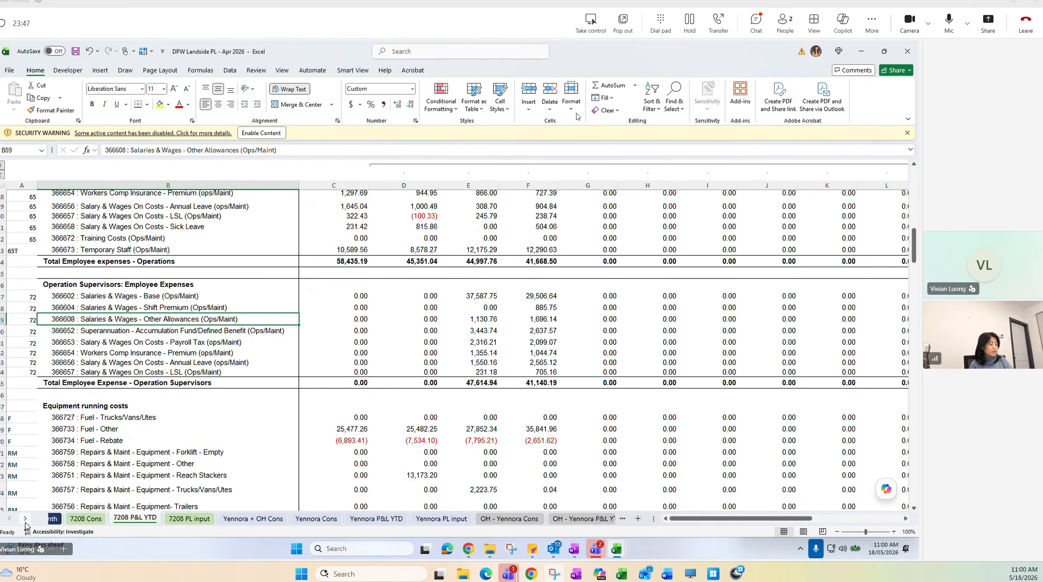
click(386, 519)
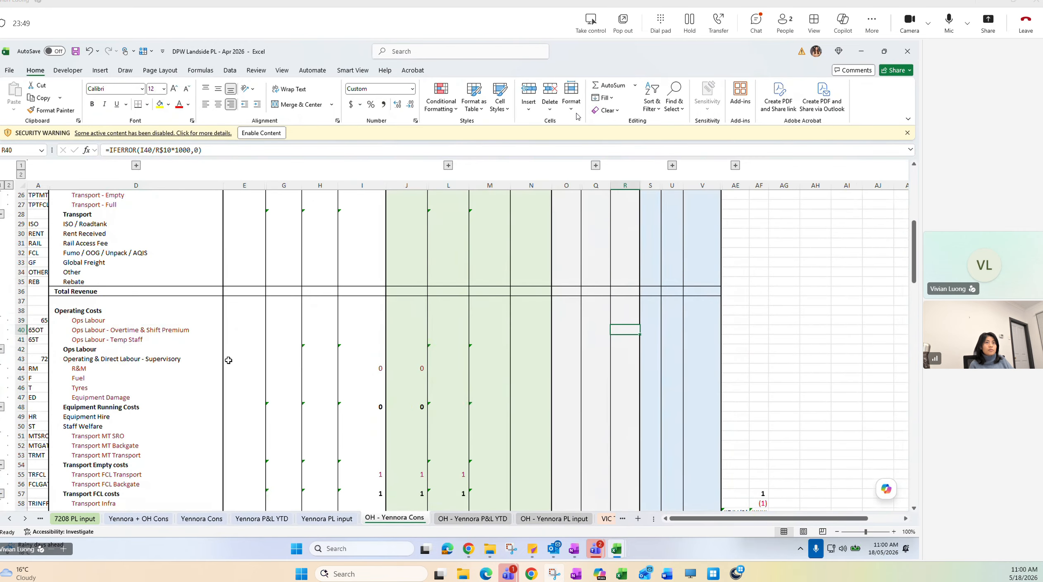
scroll(229, 360, down, 5)
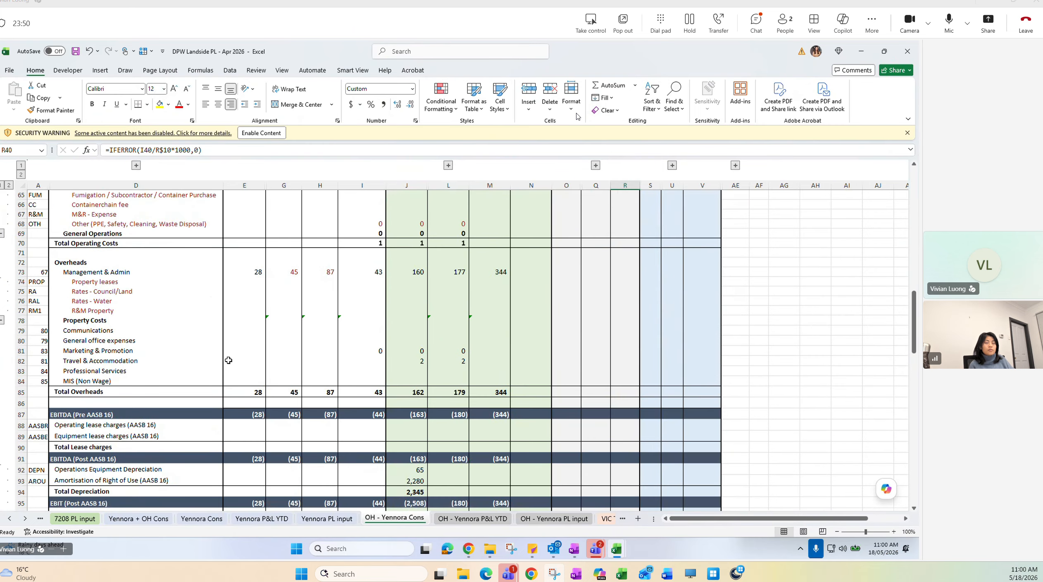
click(252, 268)
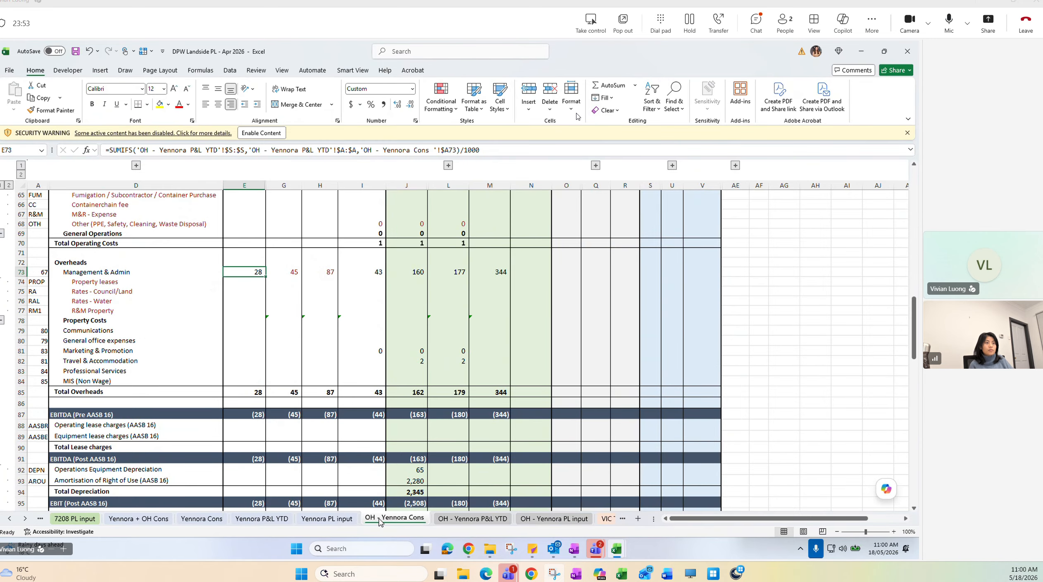
drag(249, 271, 132, 275)
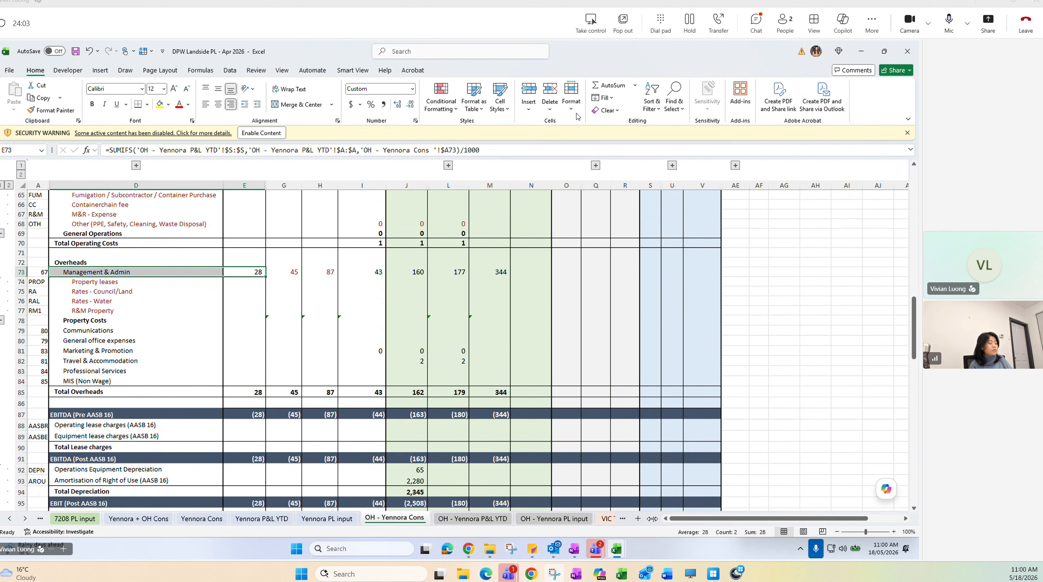
Widen the visible range of sheets and open the OH Transport P&L YTD sheet
drag(652, 518, 773, 518)
click(26, 519)
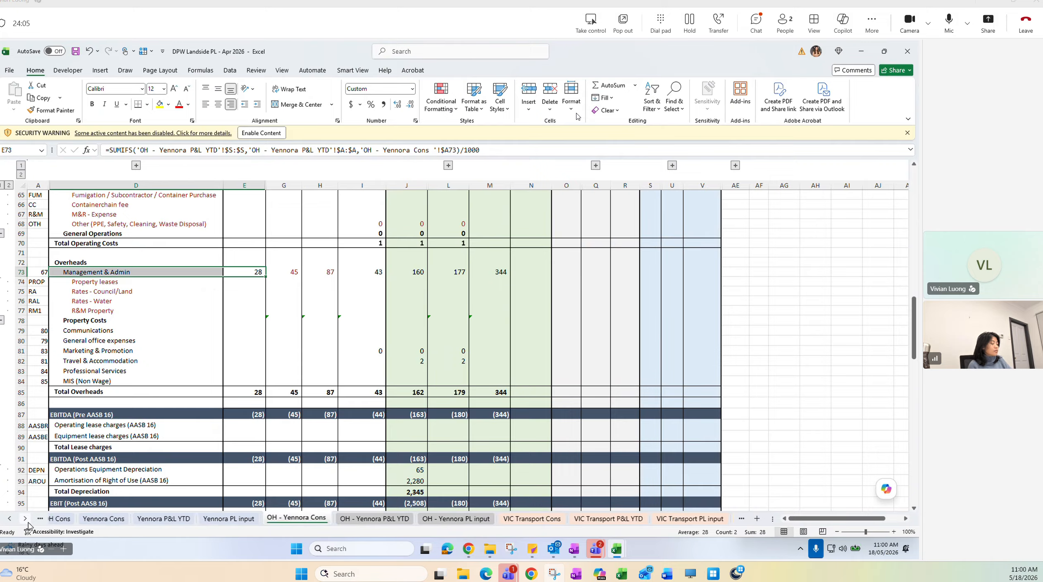
click(25, 519)
click(26, 519)
click(26, 519)
click(26, 519)
click(25, 518)
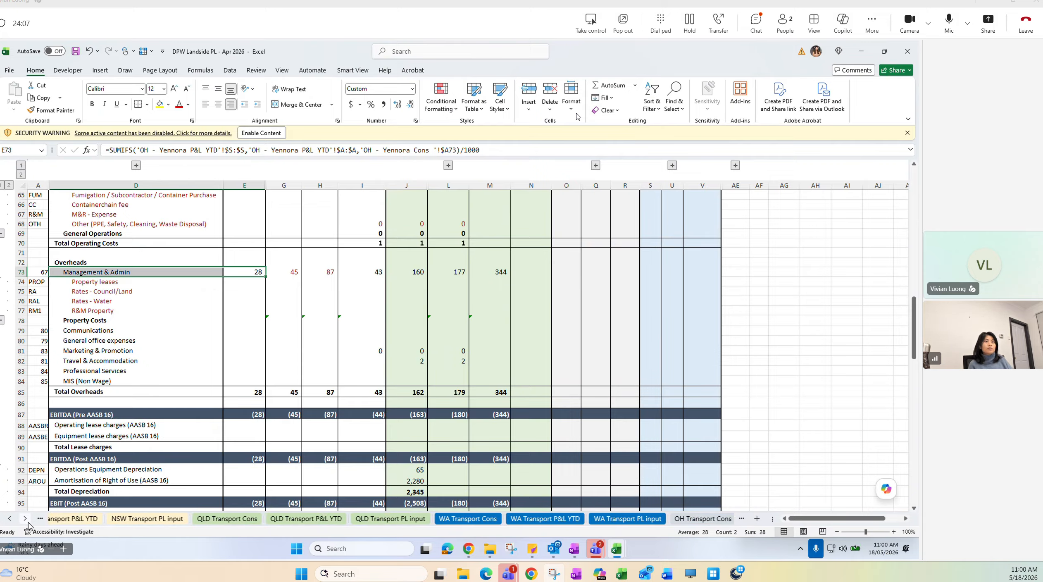
click(26, 519)
click(25, 519)
click(26, 519)
click(590, 519)
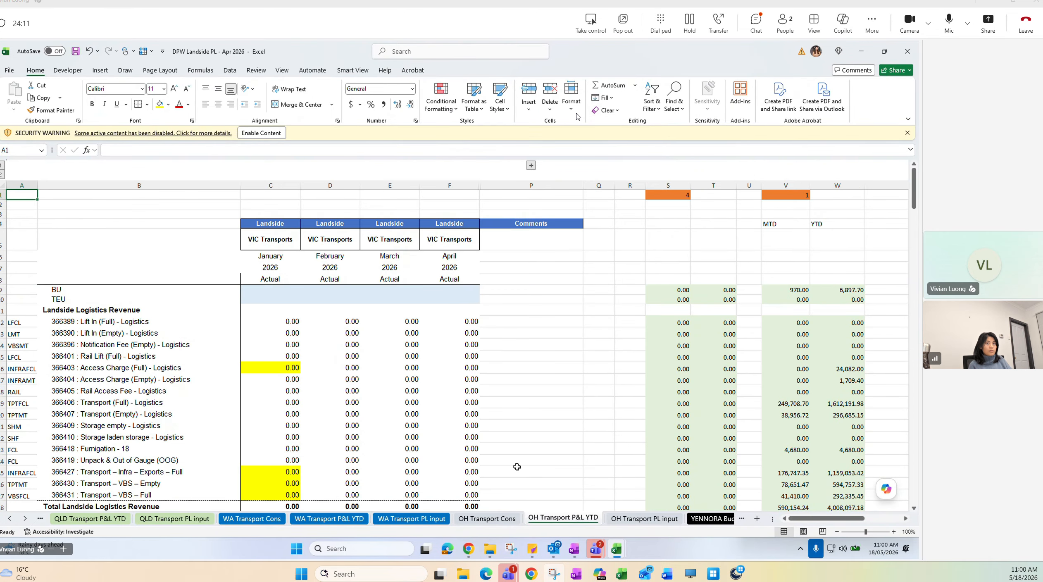
scroll(516, 466, down, 7)
Inspect the Management & Admin overhead formula in cell E72 of the OH Transport Cons sheet
click(487, 518)
scroll(156, 366, down, 10)
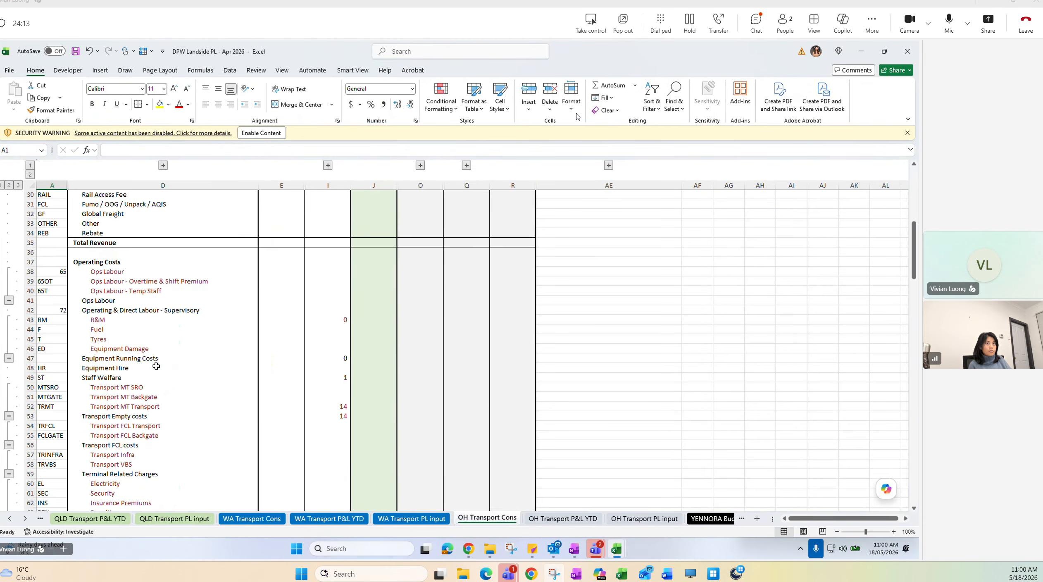
scroll(156, 366, down, 14)
scroll(166, 354, up, 5)
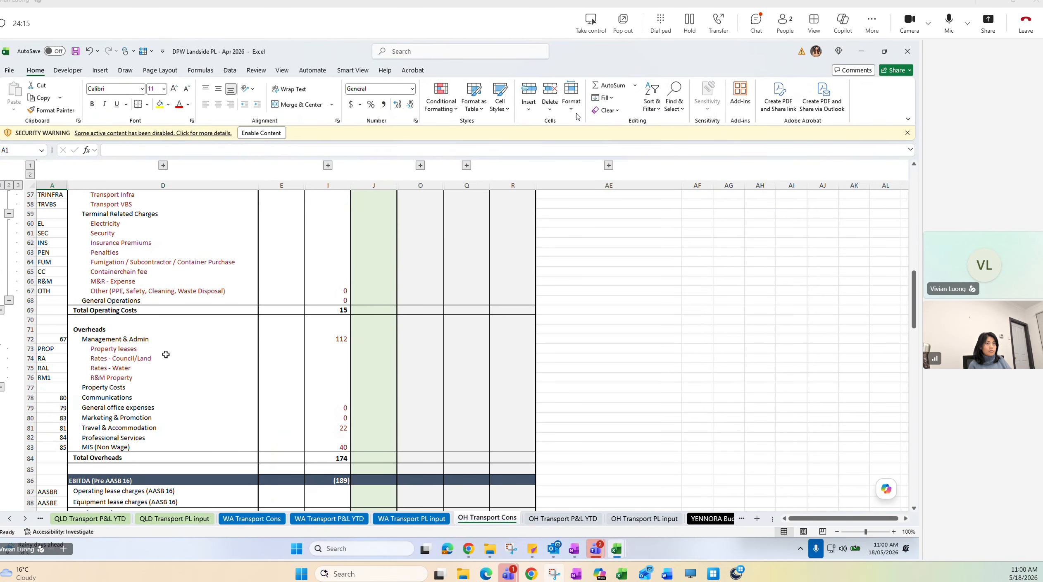
click(280, 355)
click(283, 340)
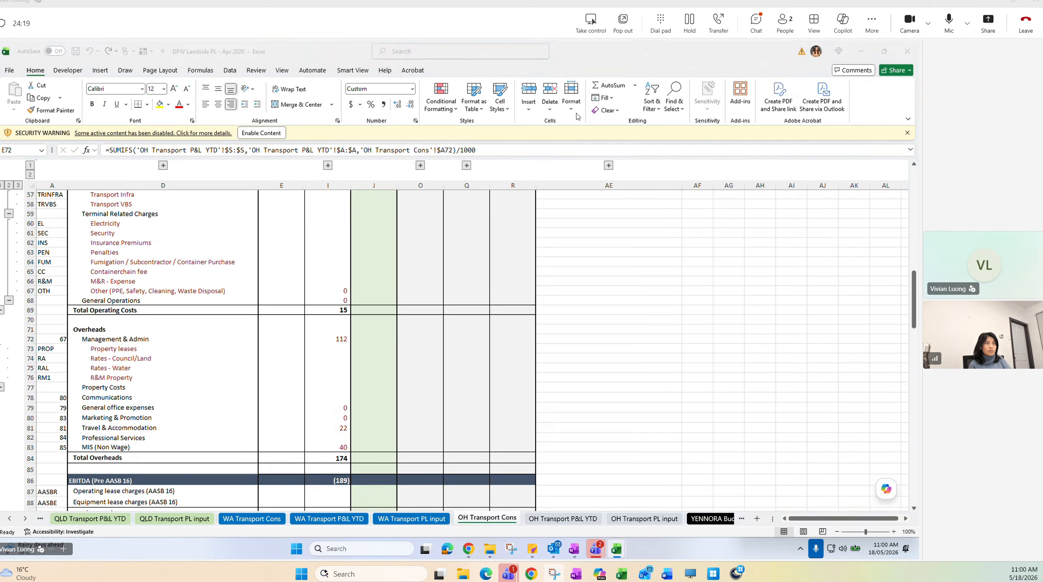
Bring up the VIC, QLD, WA & OH version of the workbook at full size and inspect Management & Admin on OH Transport Cons
key(super+d)
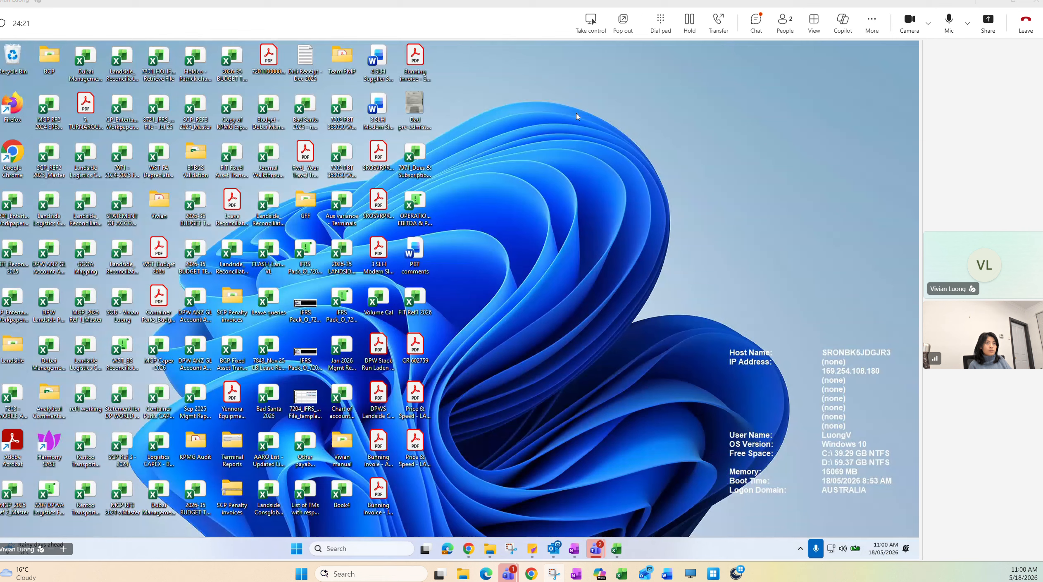
key(super+d)
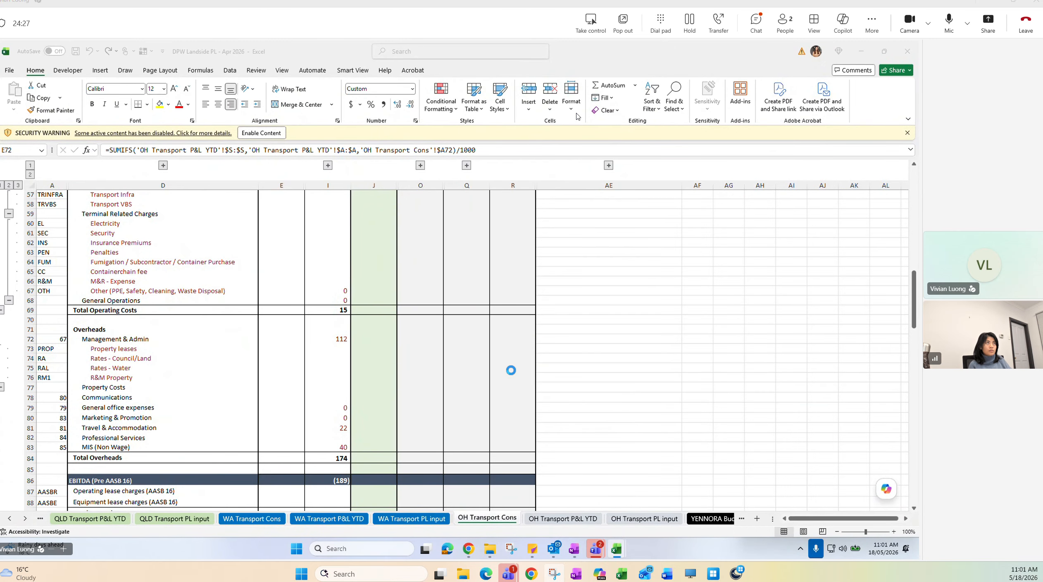
drag(517, 124, 414, 138)
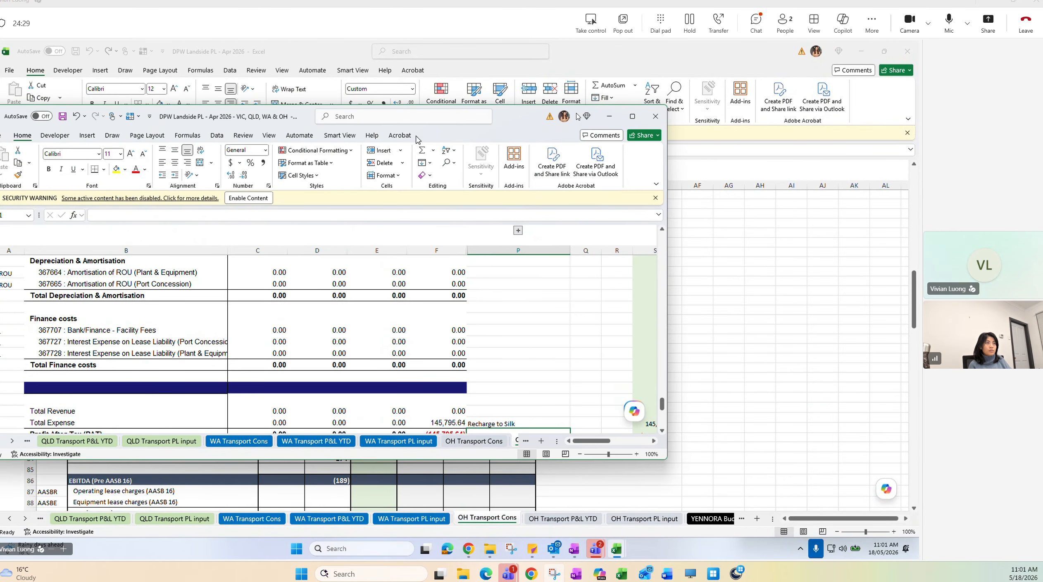
double_click(494, 131)
click(504, 519)
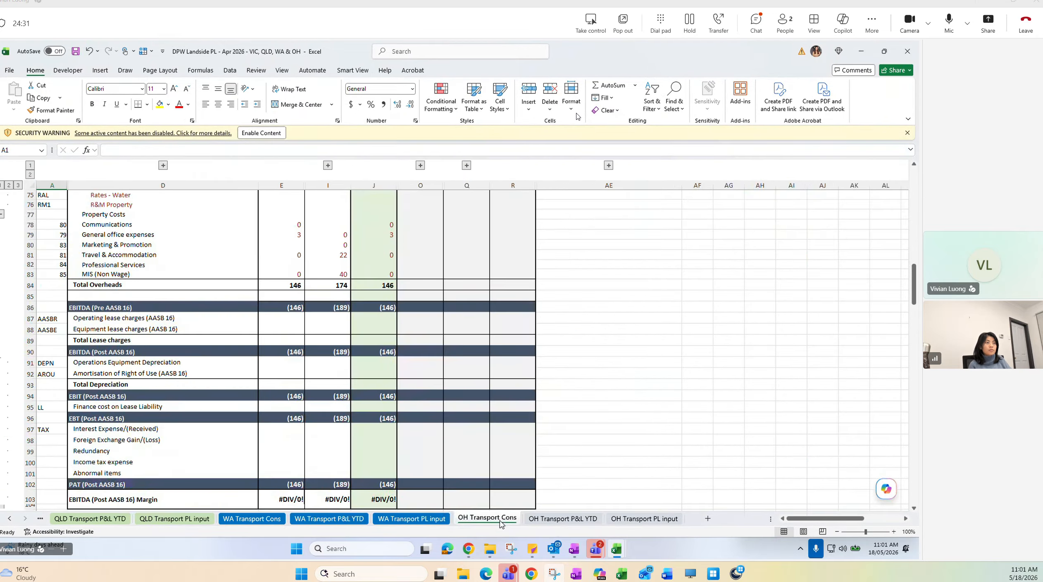
click(276, 371)
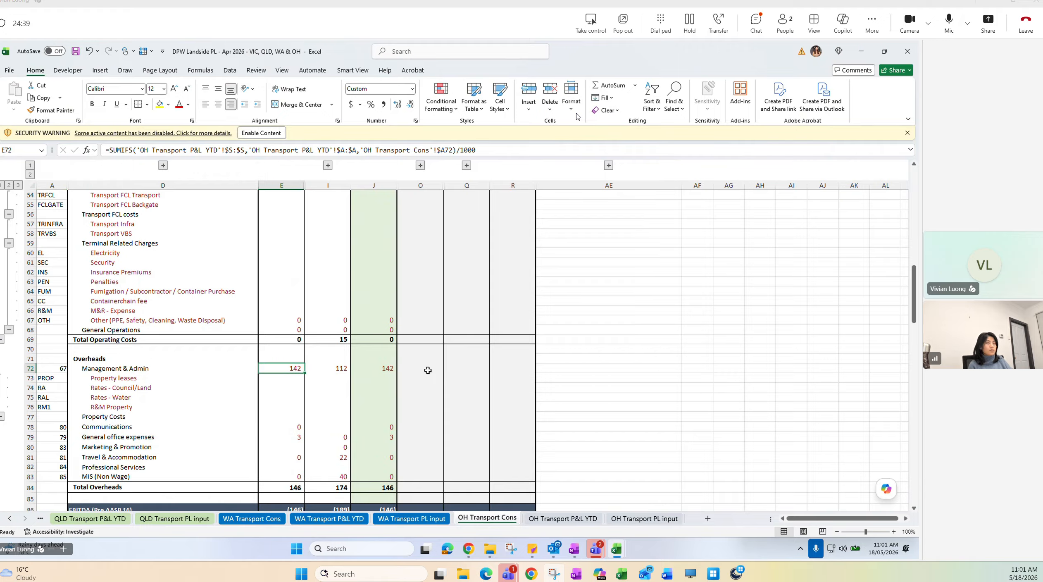
Review the OH Transport P&L YTD sheet's accounts and comments, including the note on General Expenses - Operations
click(553, 518)
scroll(500, 336, up, 13)
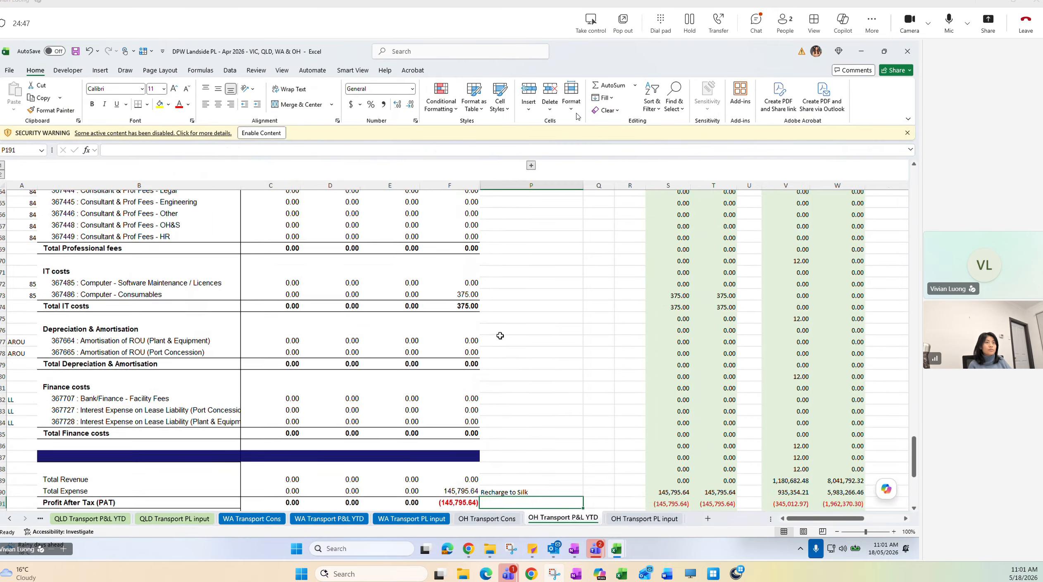
scroll(500, 336, up, 20)
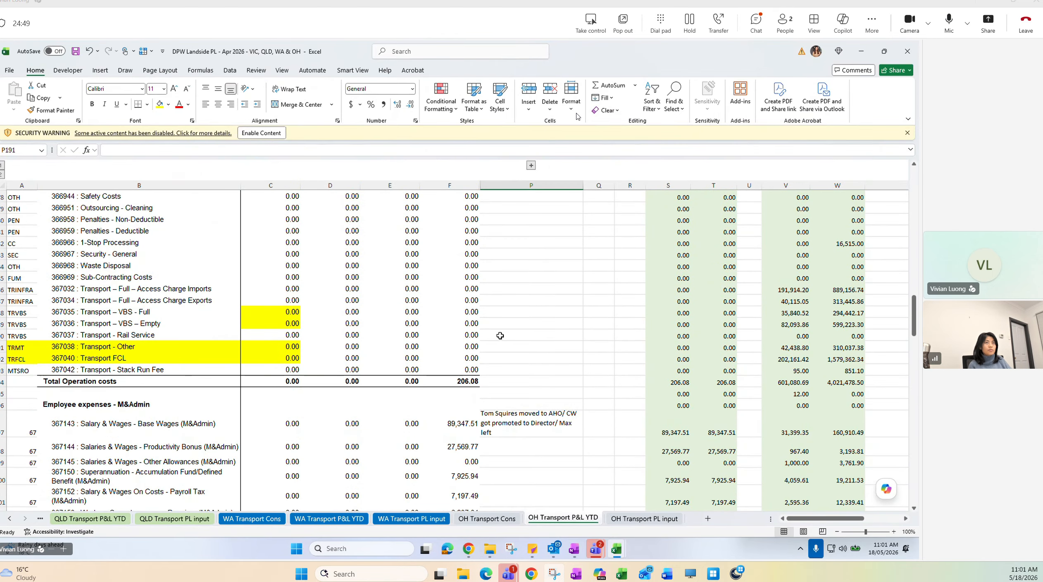
scroll(500, 335, up, 20)
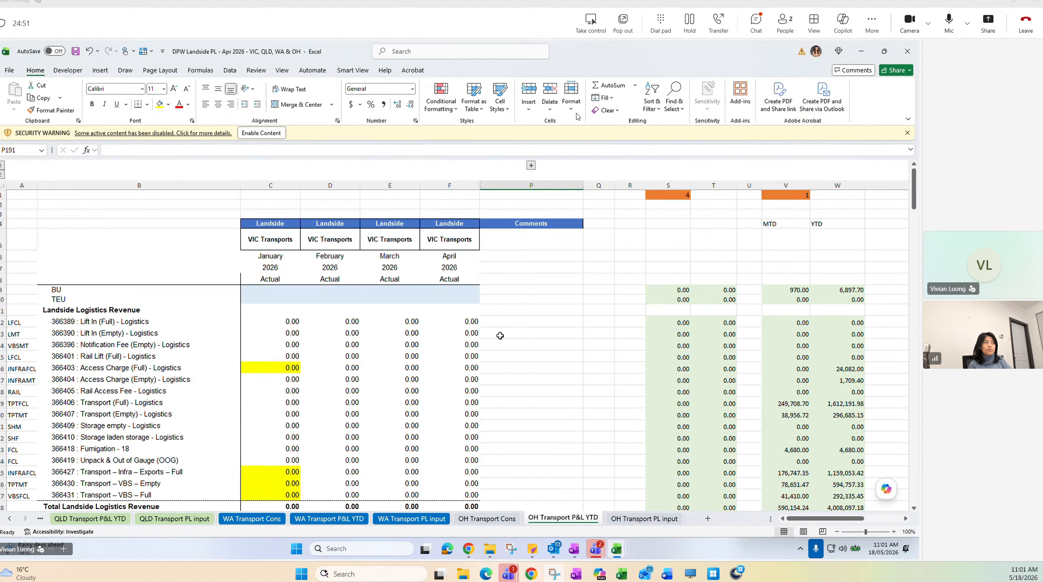
scroll(500, 335, down, 17)
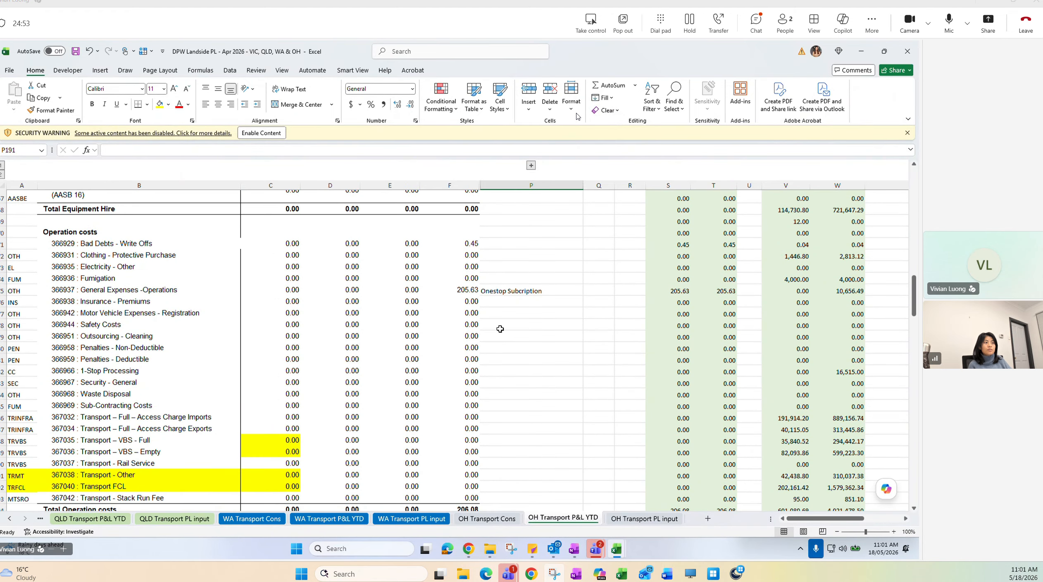
click(510, 309)
scroll(509, 406, down, 7)
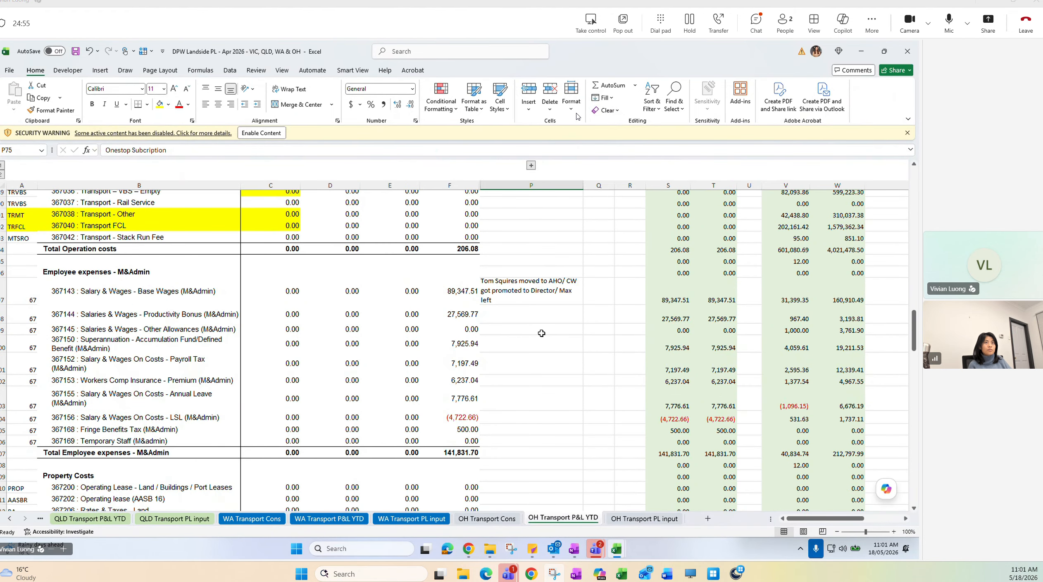
Read the staff-change comment beside account 367143, Base Wages (M&Admin)
click(528, 288)
click(273, 291)
click(495, 301)
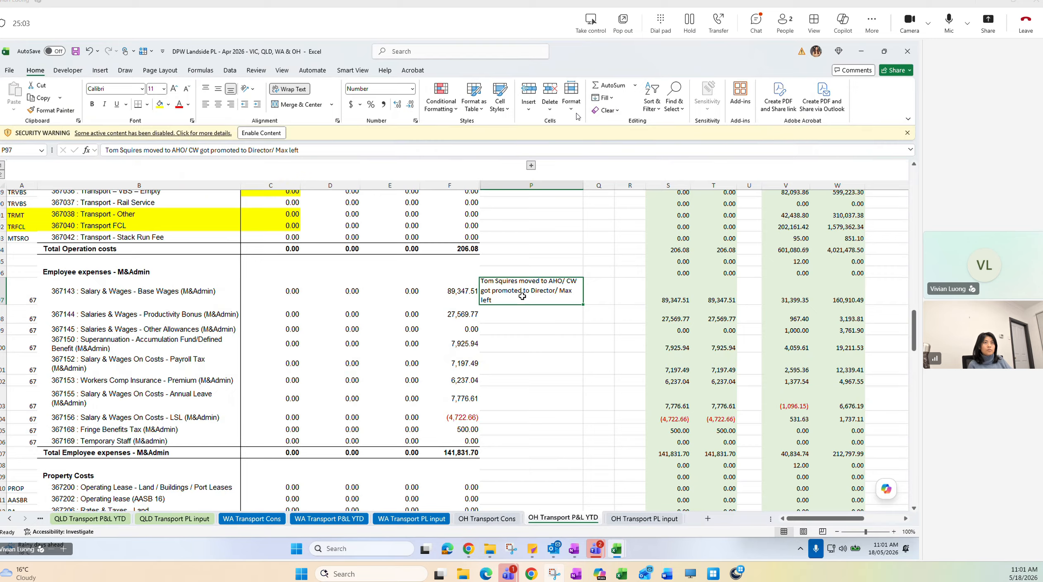
click(510, 331)
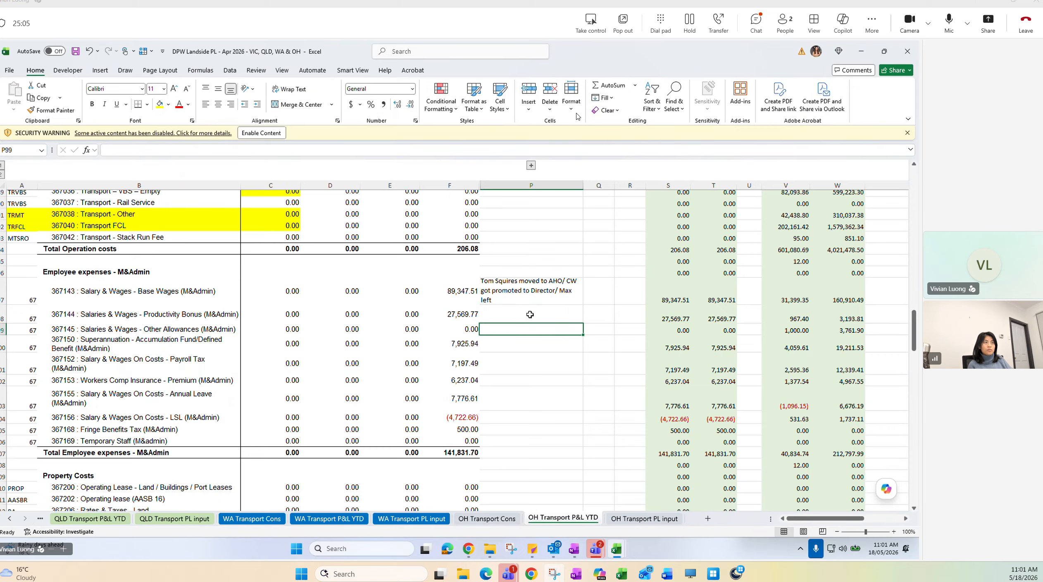
click(536, 298)
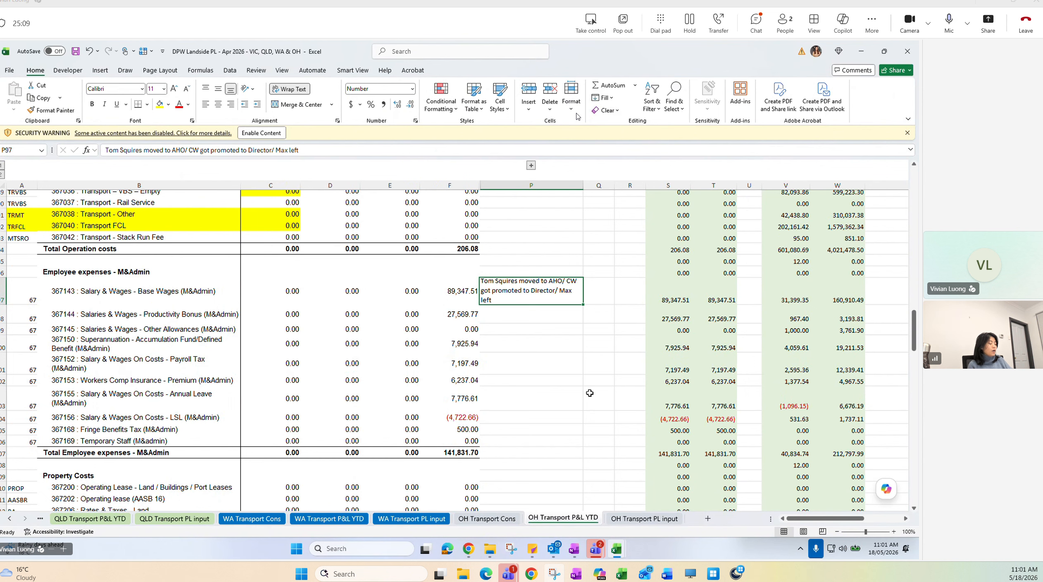
Review the OH Transport P&L YTD accounts and comments from Employee expenses - M&Admin through Communication and General office Costs
scroll(590, 393, down, 3)
scroll(589, 393, up, 3)
scroll(577, 386, down, 4)
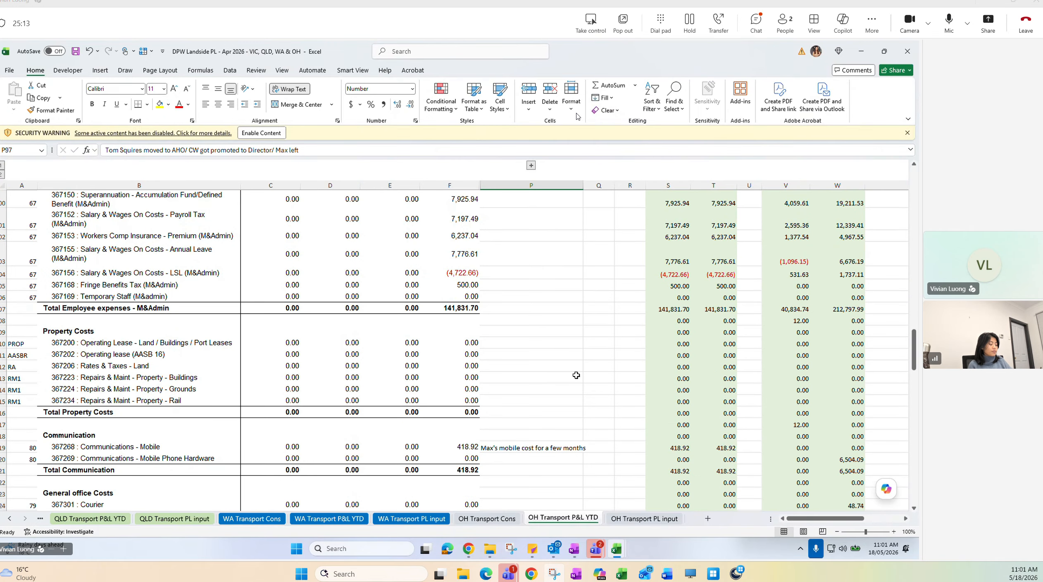
scroll(576, 375, up, 3)
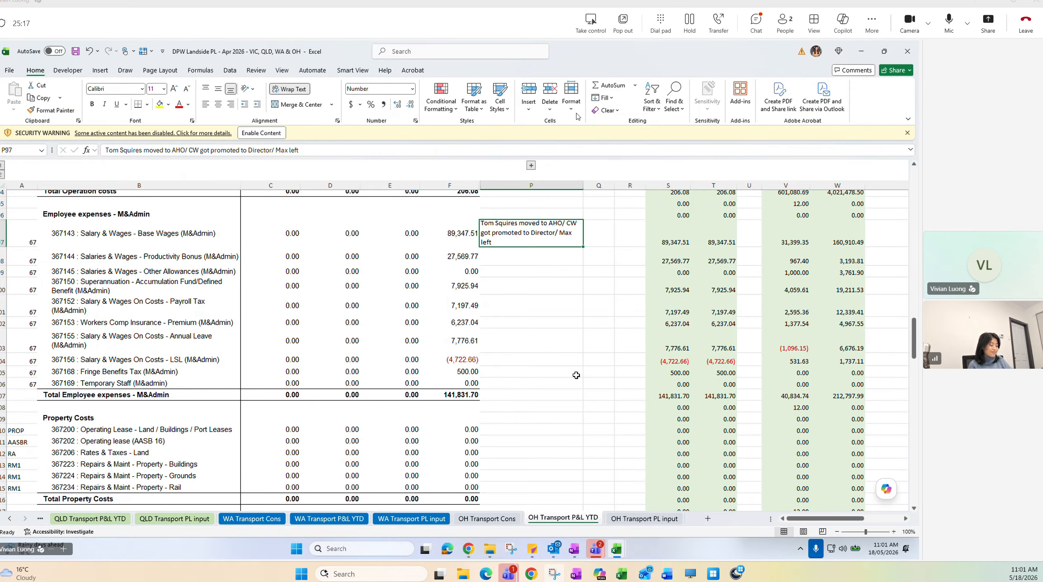
scroll(576, 375, down, 5)
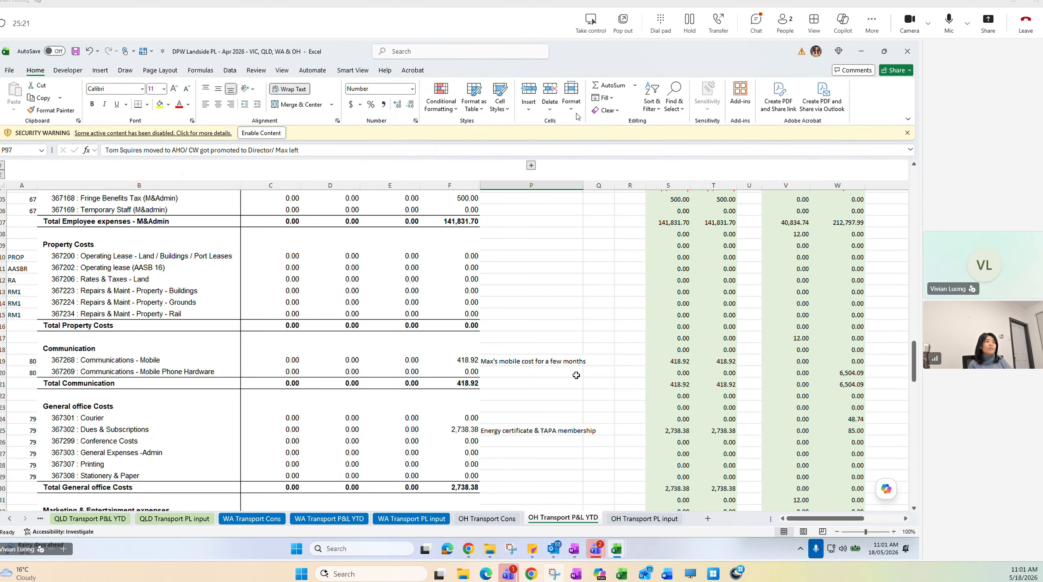
scroll(575, 375, down, 1)
Read the comments beside Communications - Mobile and Dues & Subscriptions, and check the Travel, Professional fees and IT costs accounts
click(565, 400)
click(550, 333)
scroll(550, 333, down, 3)
click(548, 323)
click(551, 315)
scroll(554, 318, down, 9)
scroll(557, 318, down, 11)
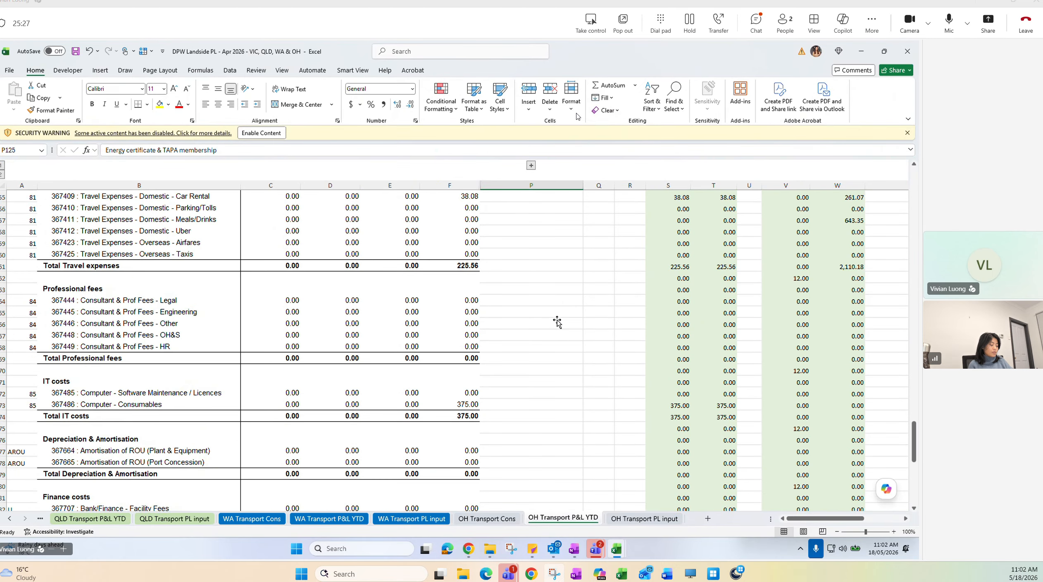
Recheck the comments beside accounts 367268, 367143 and 366937 and the revenue accounts on the OH Transport P&L YTD sheet
scroll(556, 310, up, 12)
scroll(555, 307, up, 12)
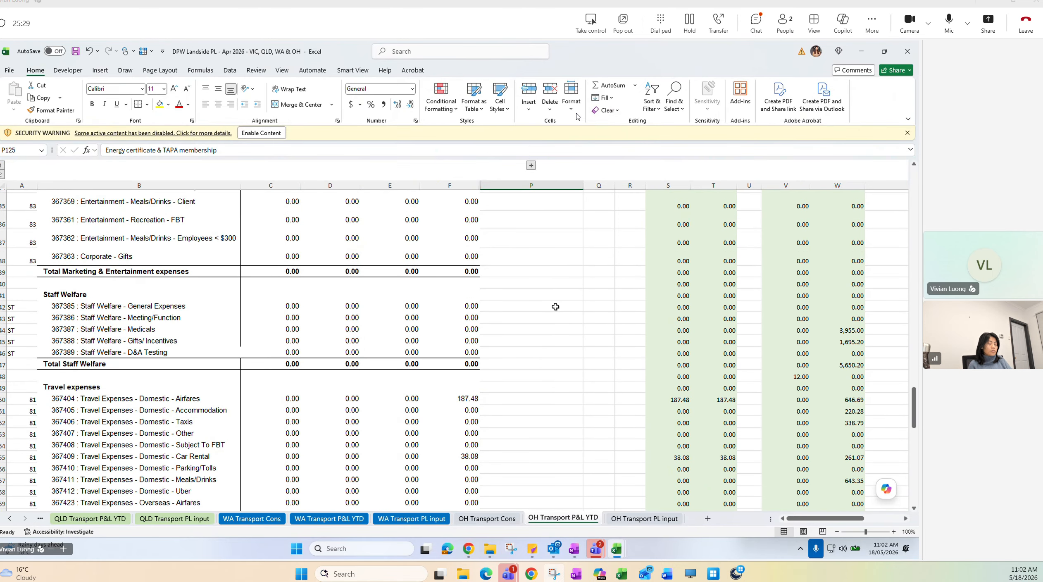
click(551, 328)
scroll(551, 327, up, 5)
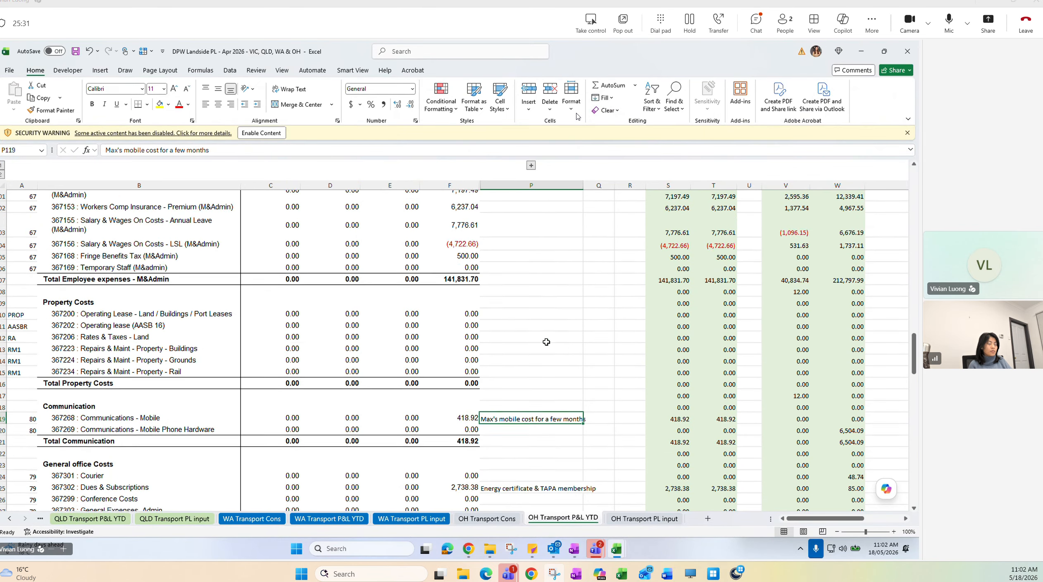
click(541, 350)
scroll(540, 349, up, 7)
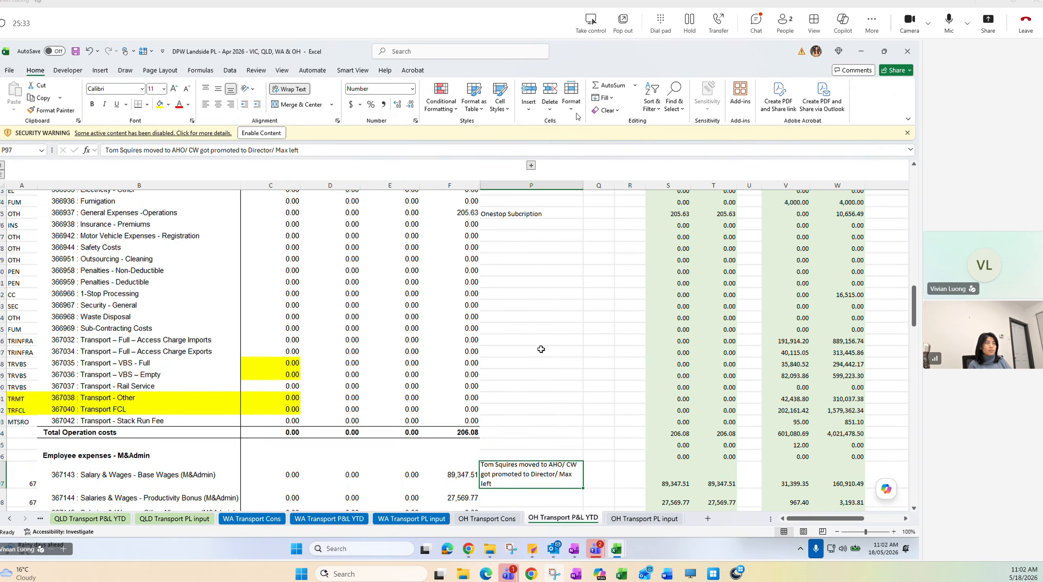
click(540, 348)
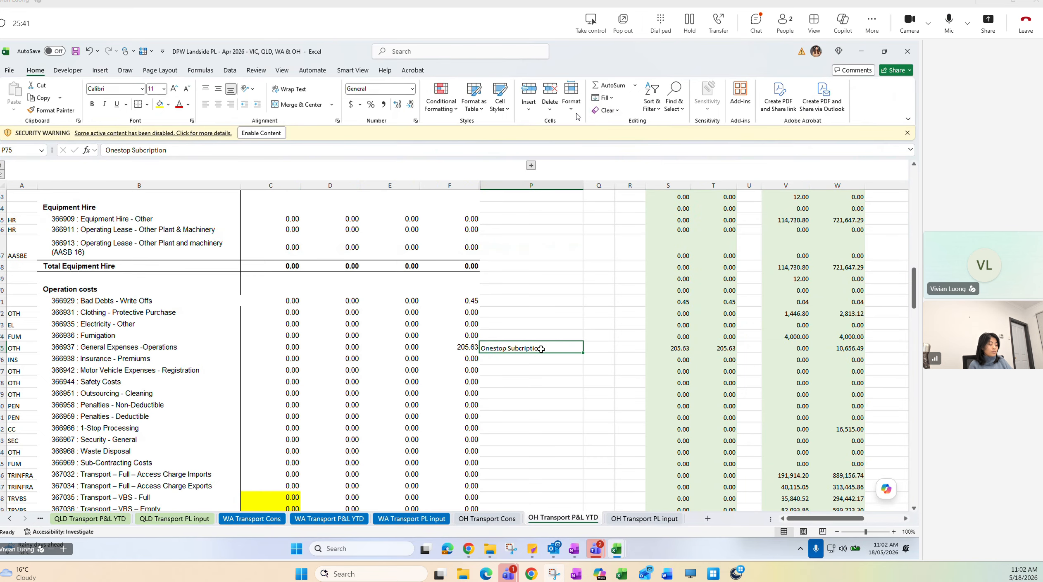
scroll(541, 348, up, 15)
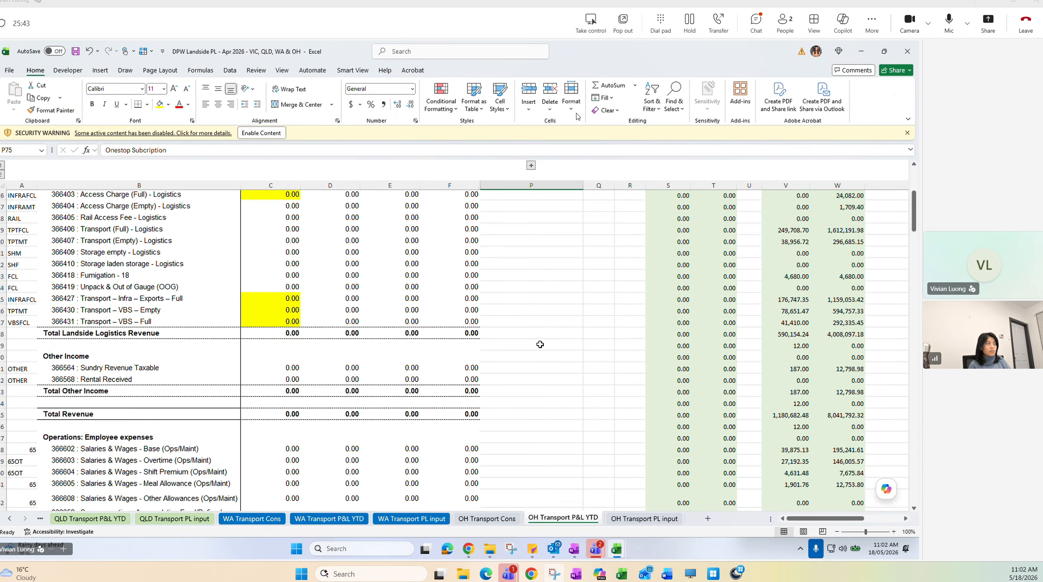
scroll(540, 345, down, 20)
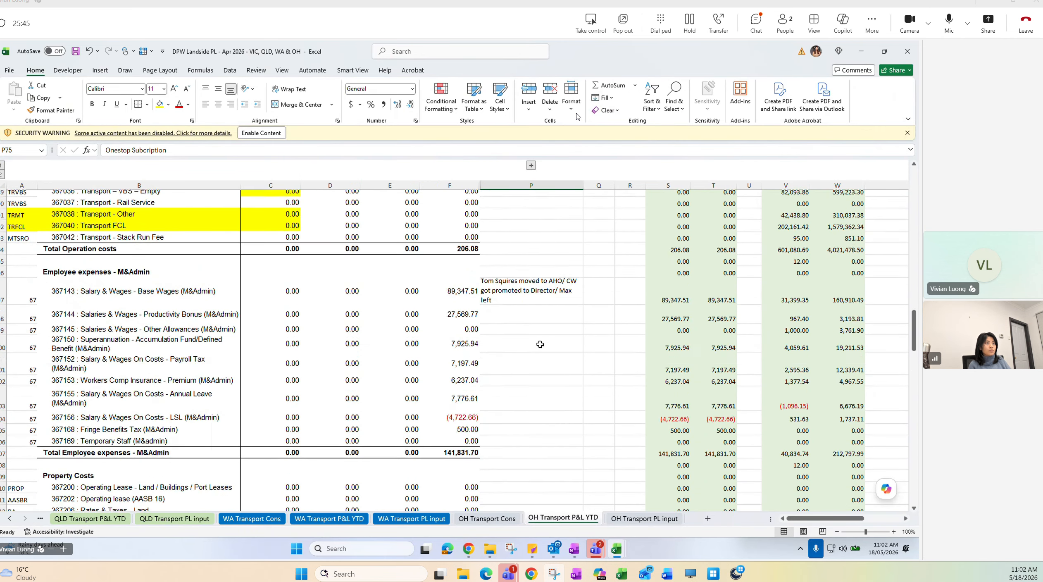
scroll(540, 344, down, 8)
Switch to OneNote and look through its pages, including WC & PRT Rate, Directory and Capex Category Classification
click(574, 549)
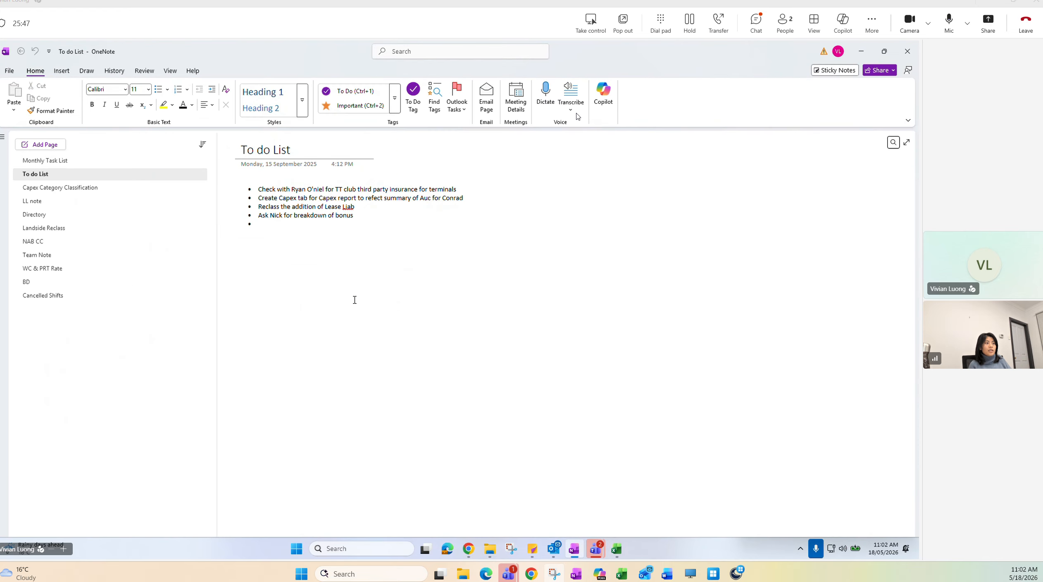
click(62, 201)
click(73, 186)
click(81, 173)
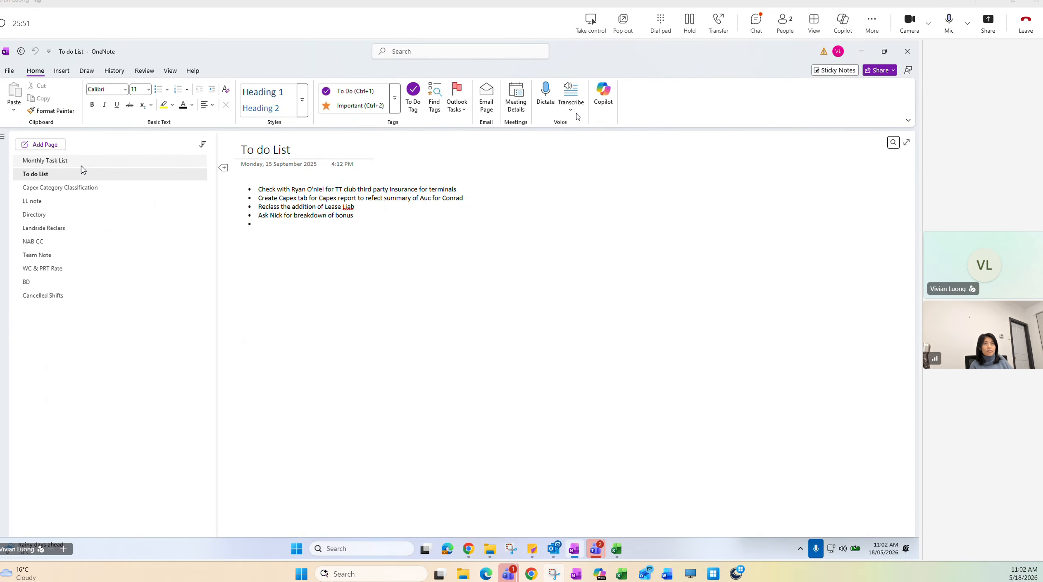
click(55, 254)
click(49, 269)
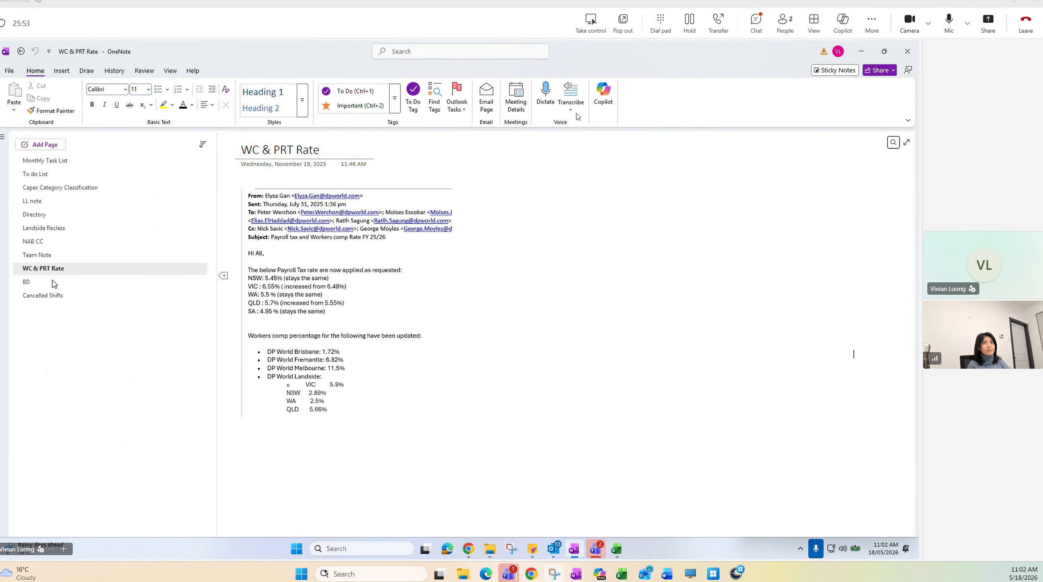
click(68, 214)
click(73, 203)
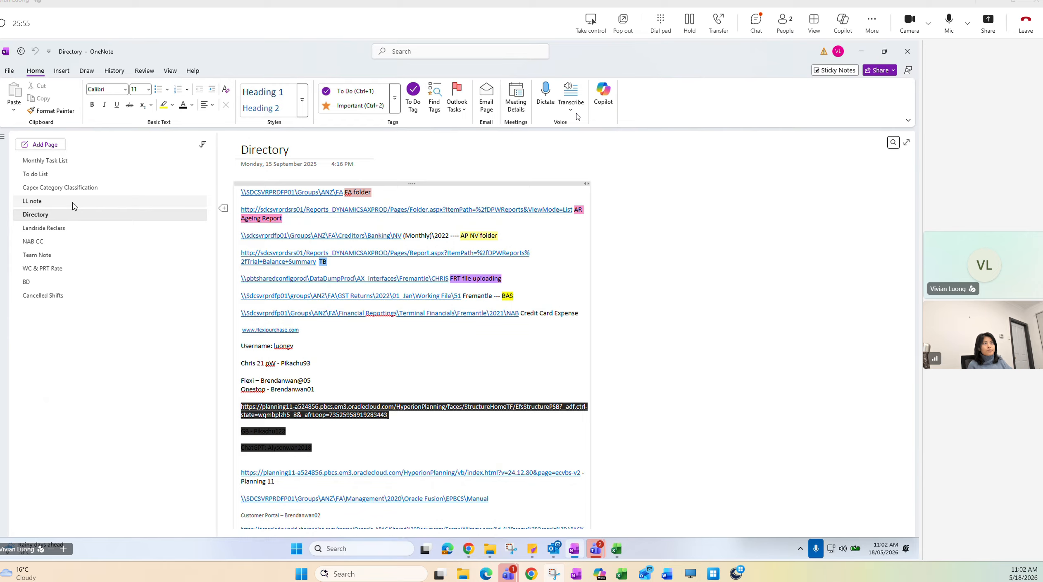
click(82, 188)
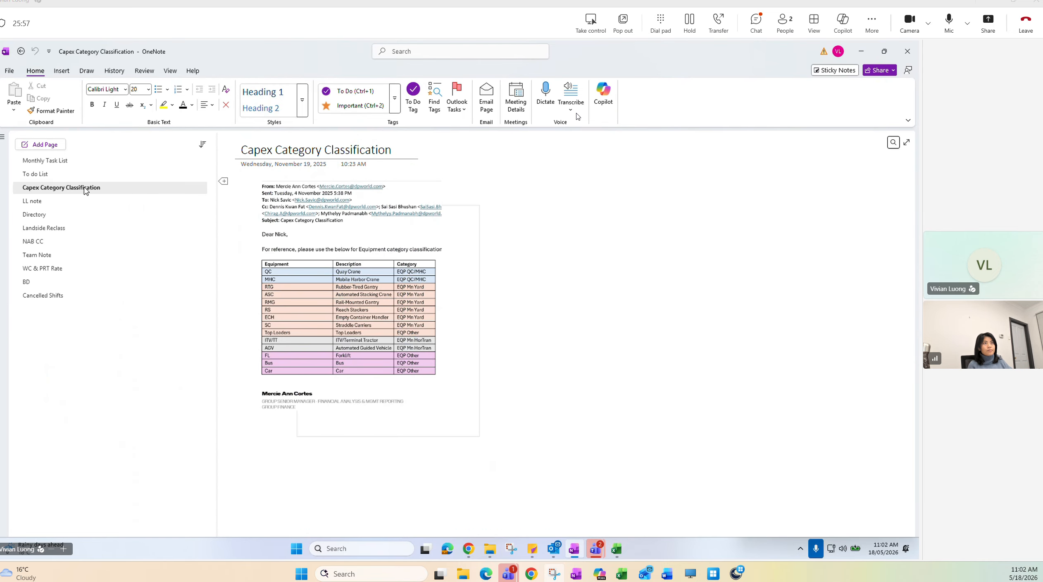
Add two bullets to the To do List page: one employee left with "6001 OH goes down", and a second employee left
click(87, 174)
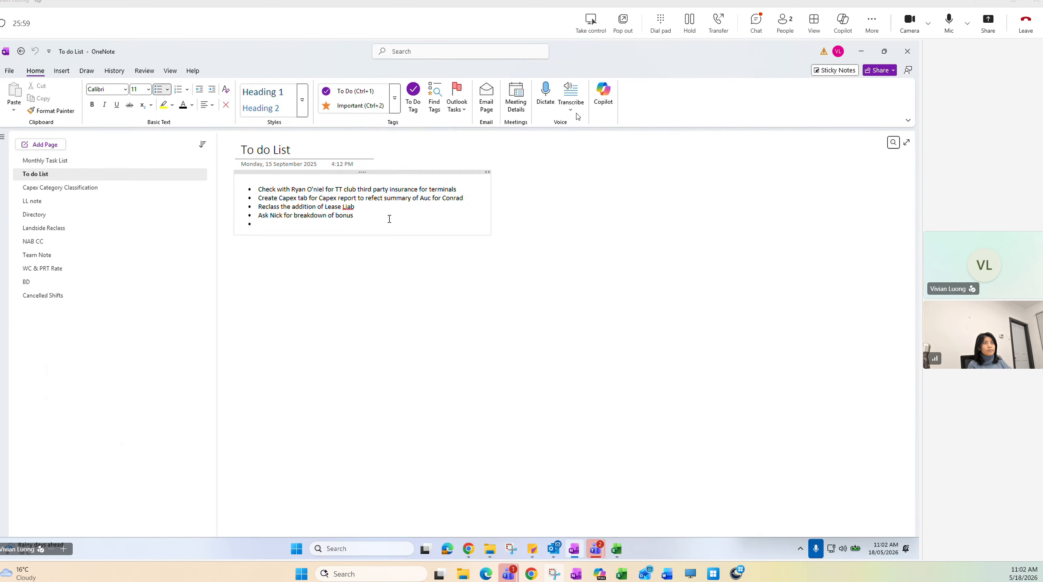
key(Return)
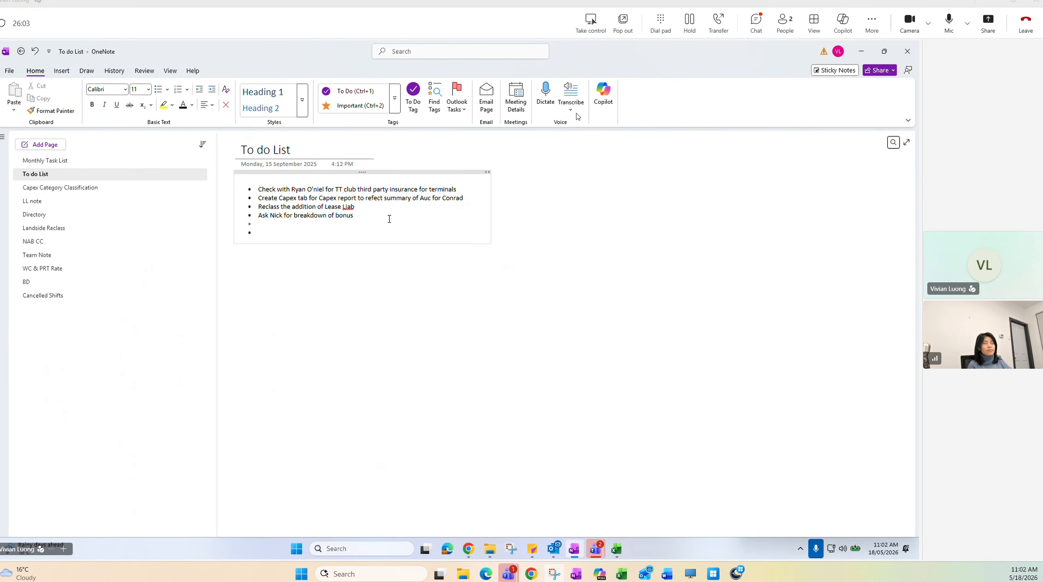
text(Greg left - 6)
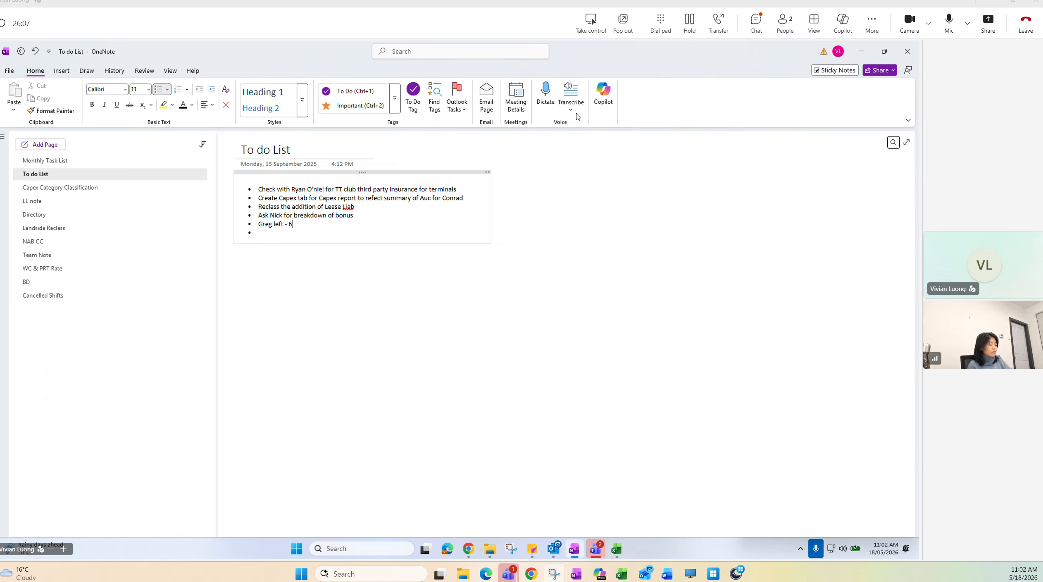
text(001 OH goes down)
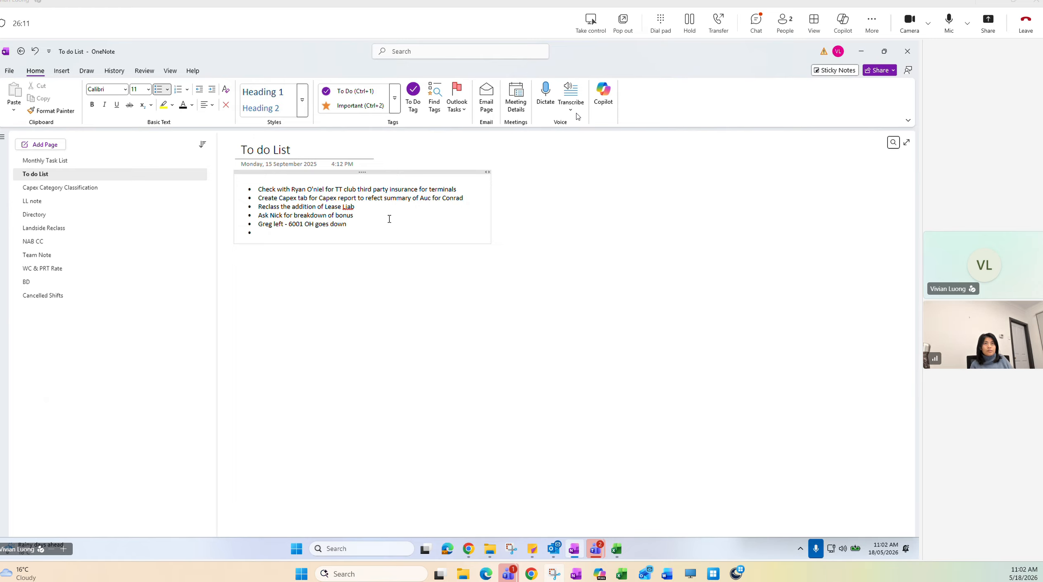
key(Return)
text(Max left)
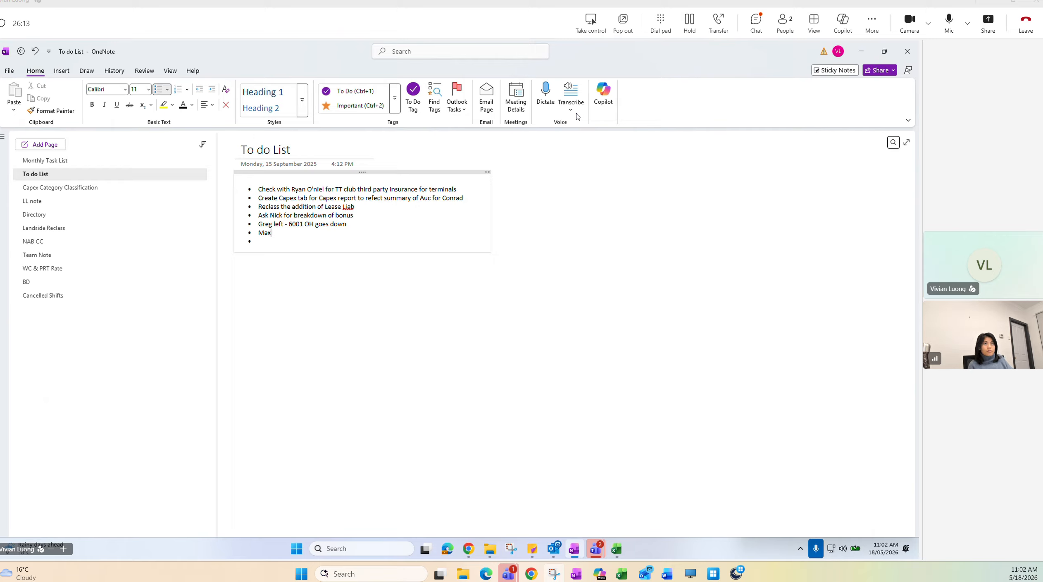
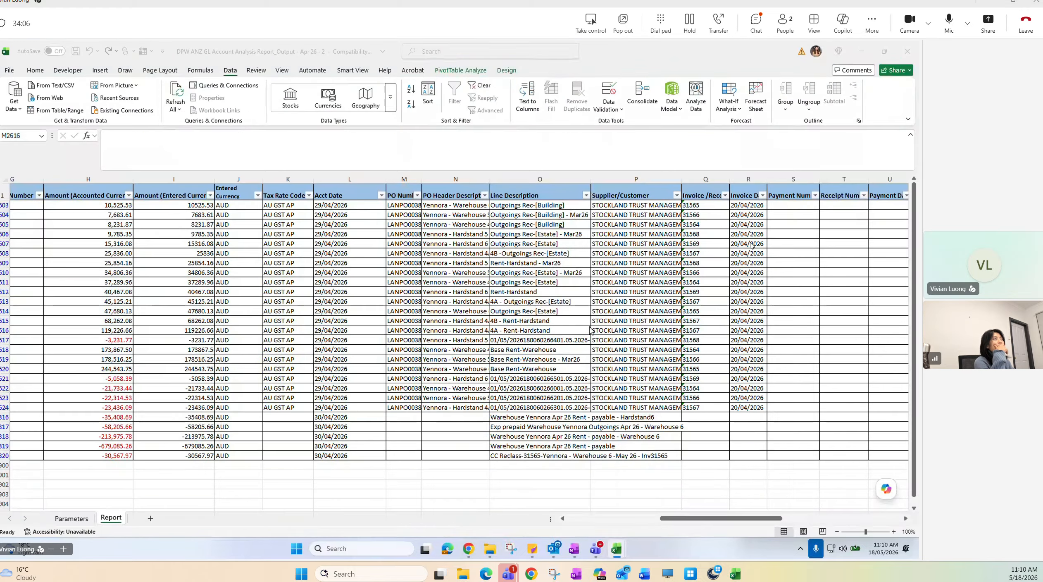
click(927, 24)
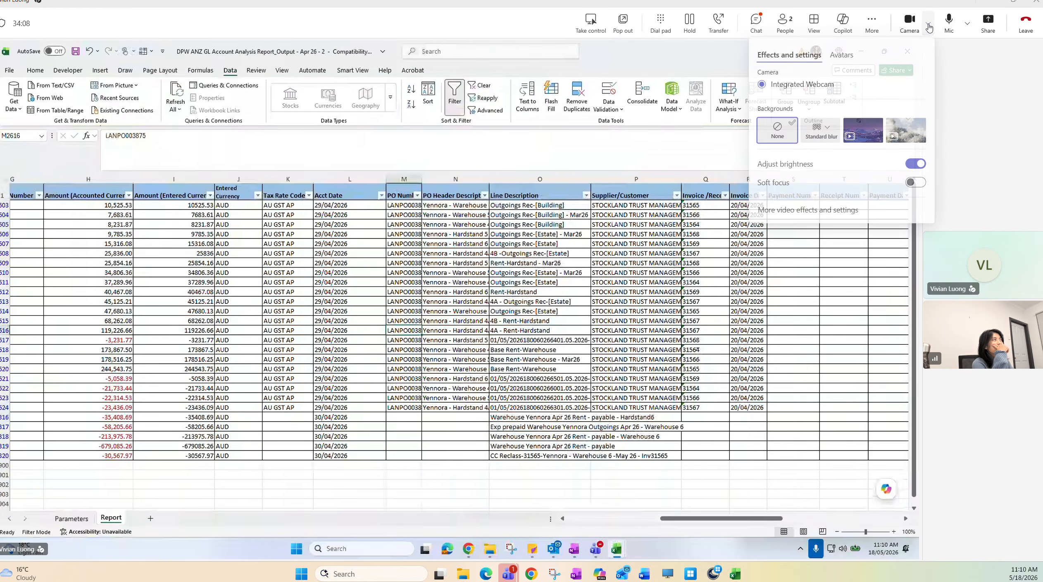
click(966, 121)
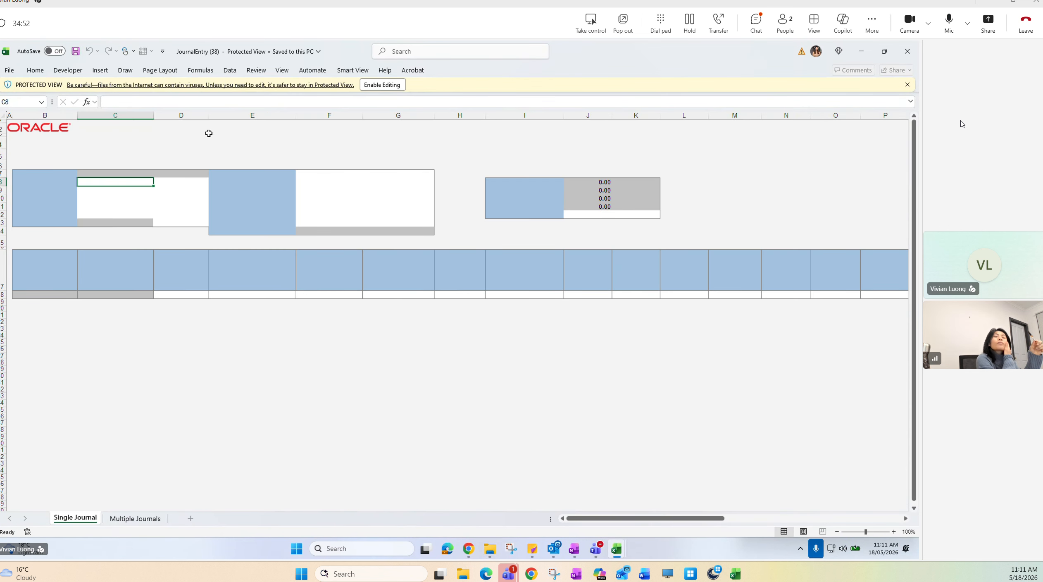
Enable editing in the JournalEntry (38) workbook and accept the connection to the Oracle application URL
click(384, 85)
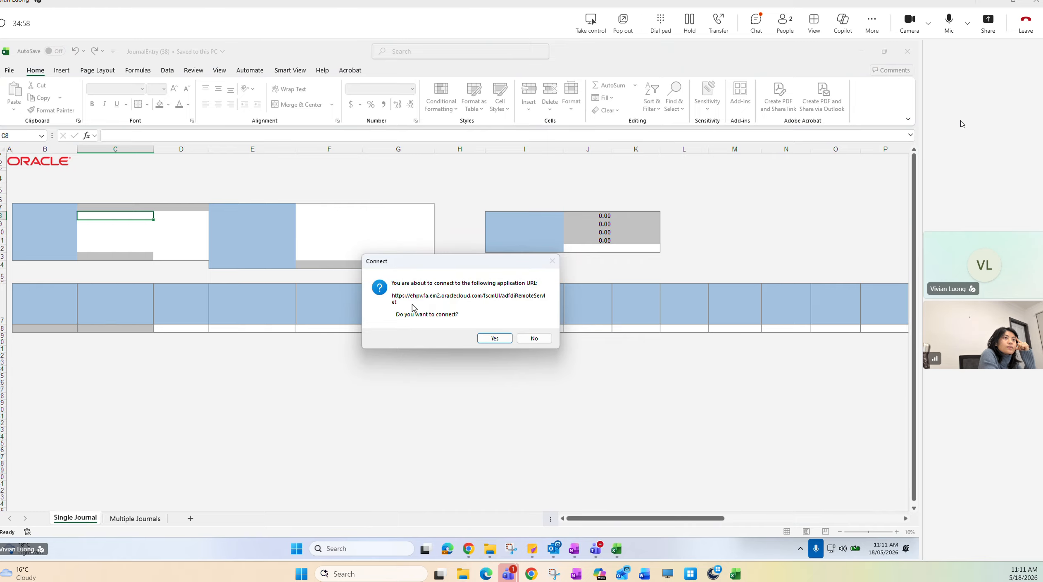
click(495, 338)
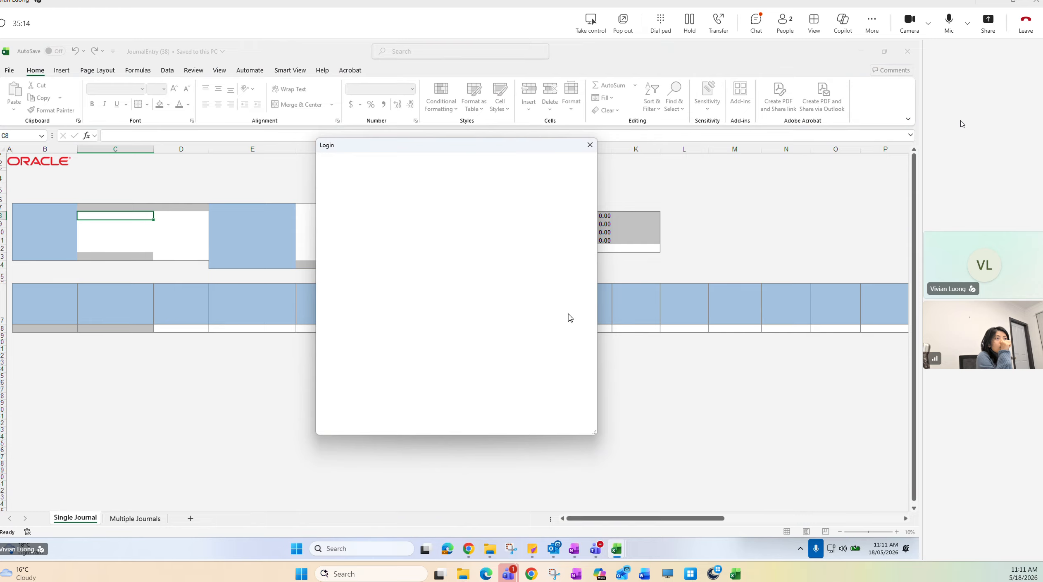
click(567, 314)
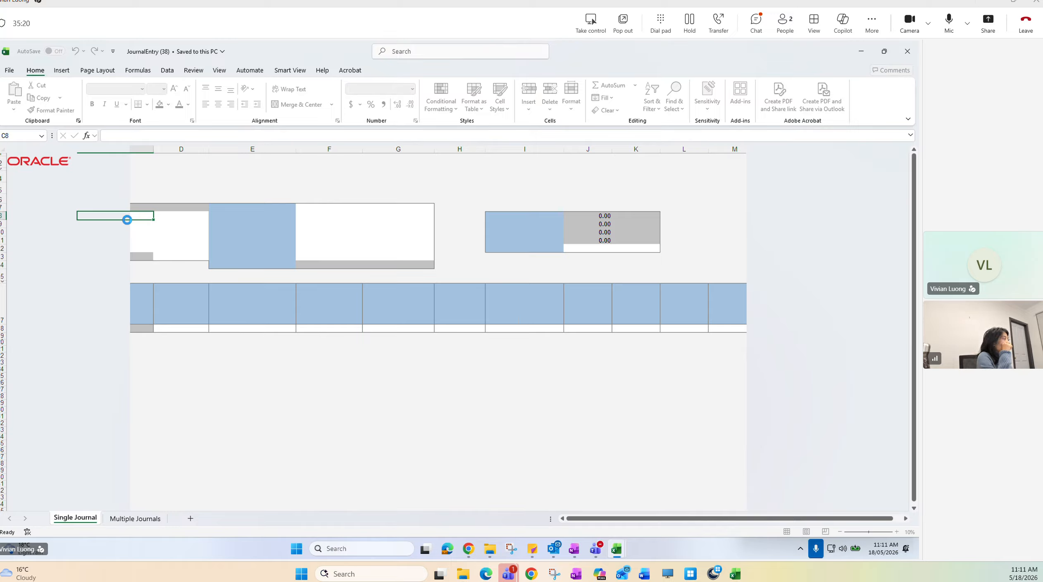
click(990, 1)
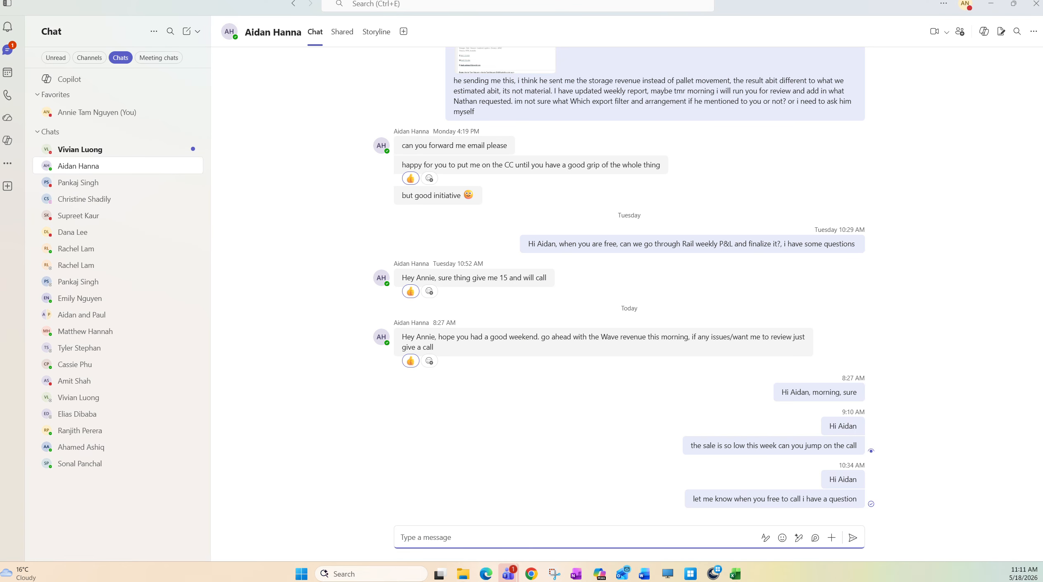
key(alt+Tab)
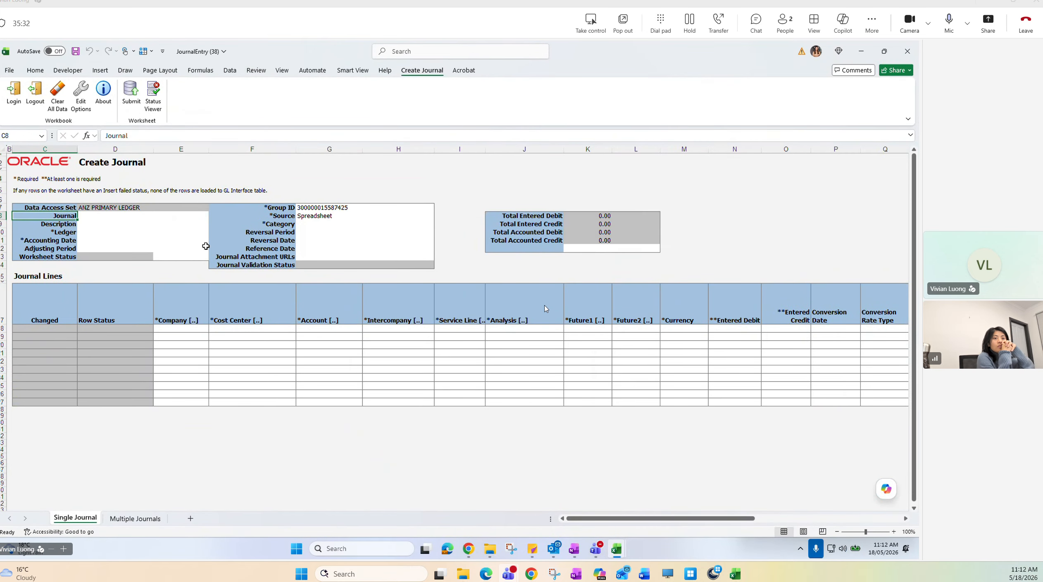
Enter "7208-0526 Fortnightly Pay" as the Journal name in the Create Journal header
click(111, 219)
click(97, 207)
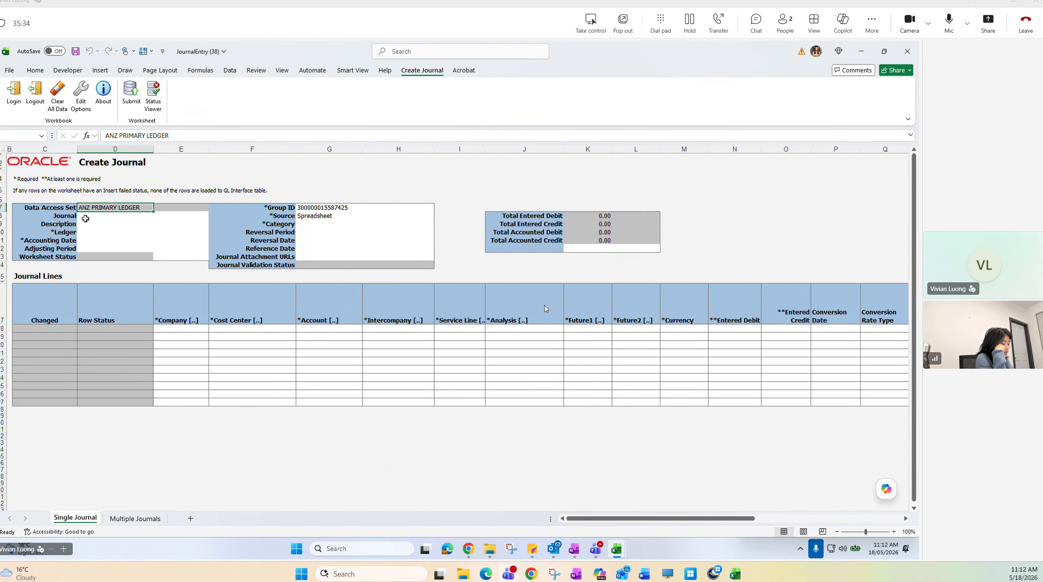
click(104, 215)
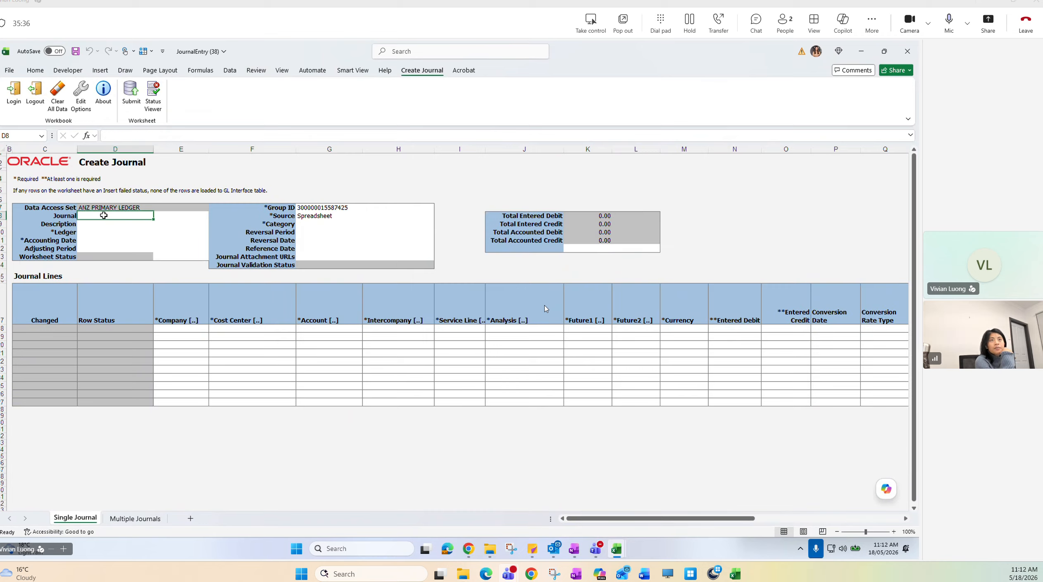
click(331, 217)
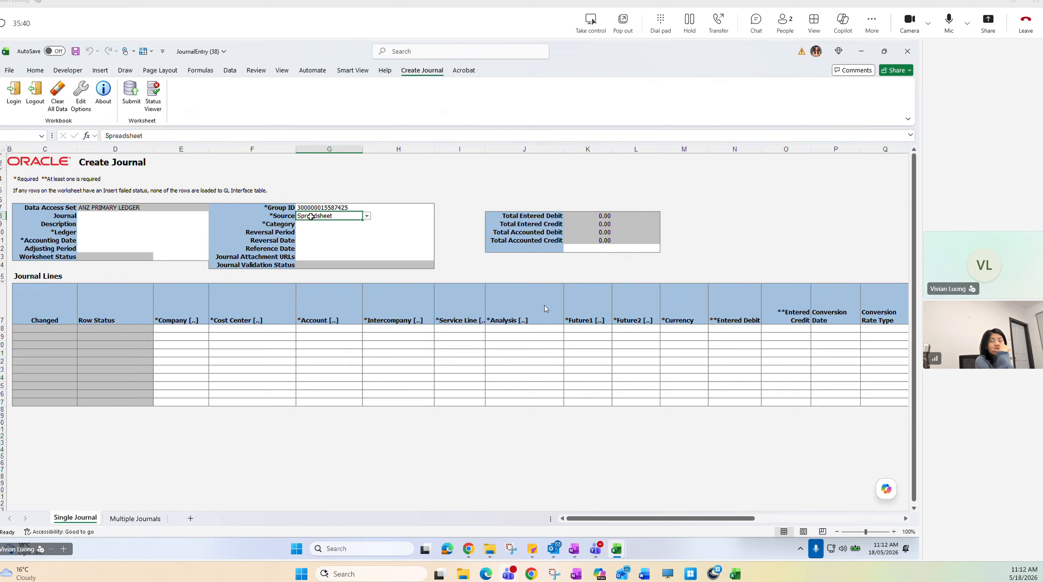
click(118, 219)
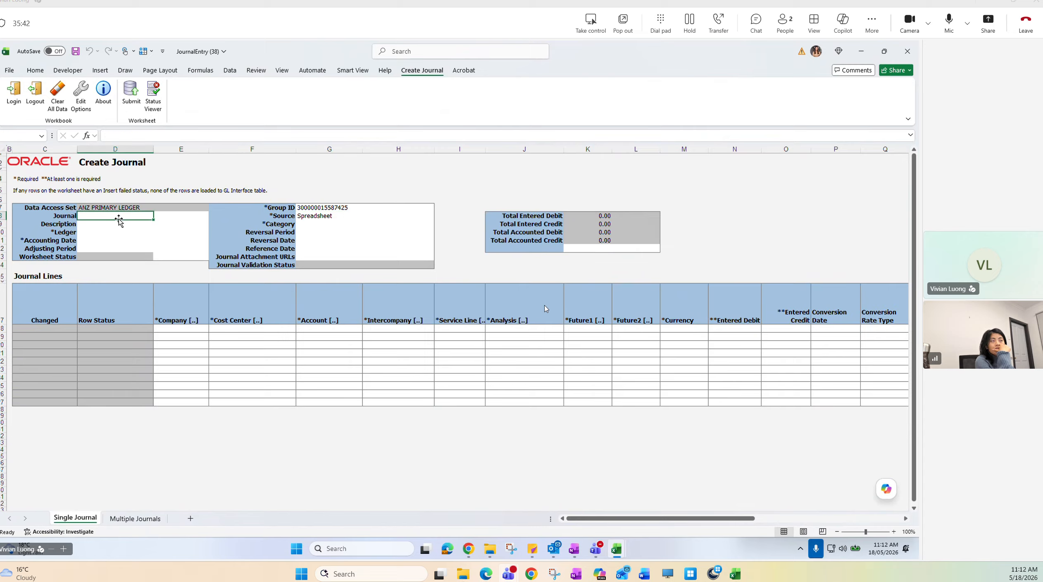
text(7208-)
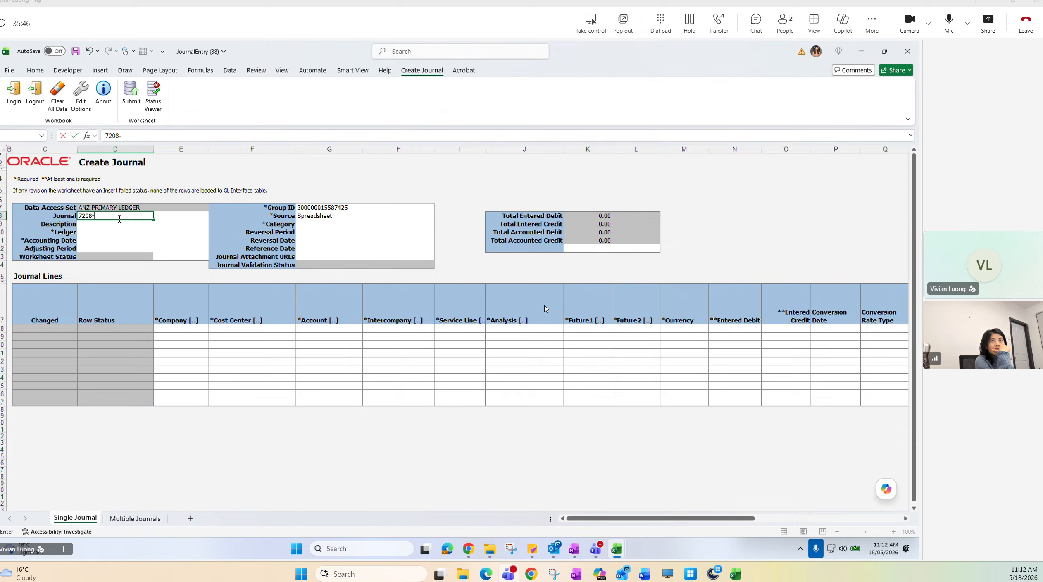
text(0526 Fortnightl)
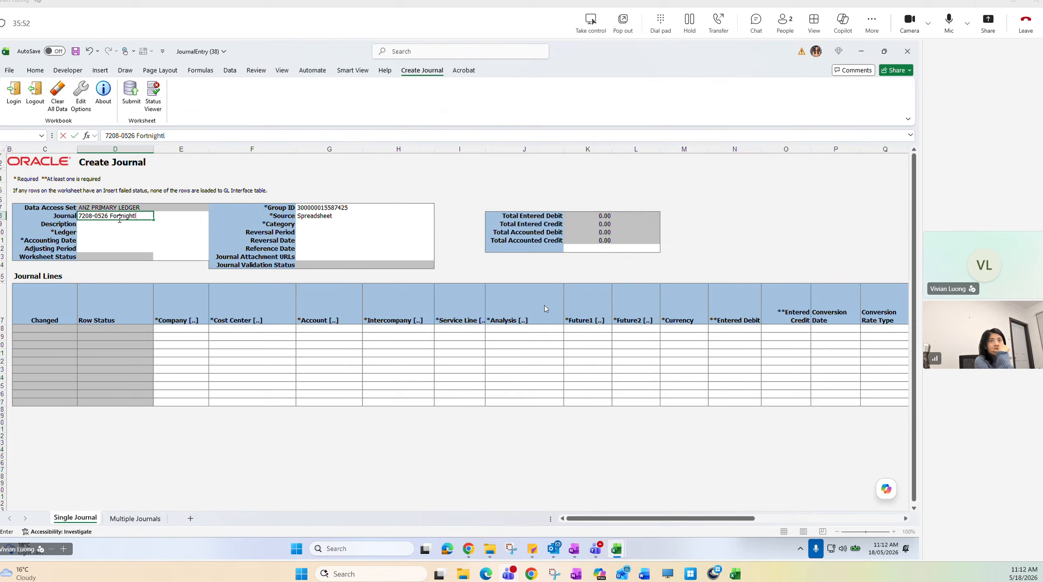
text(y Pay)
Close the 7208 - 202604 and 7208 - 202605 Mthly Pay Working workbooks
click(616, 549)
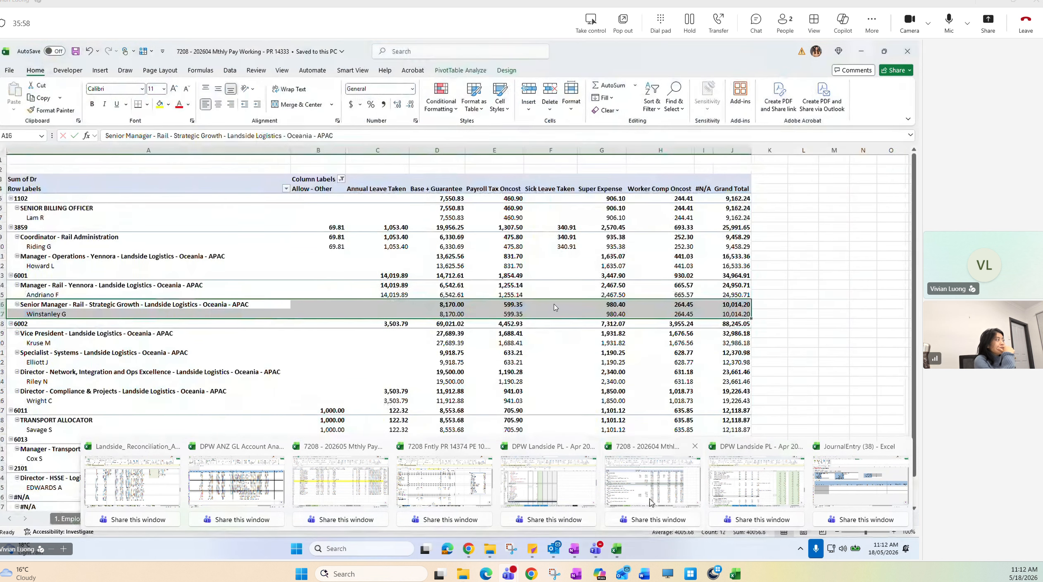
click(651, 503)
click(908, 51)
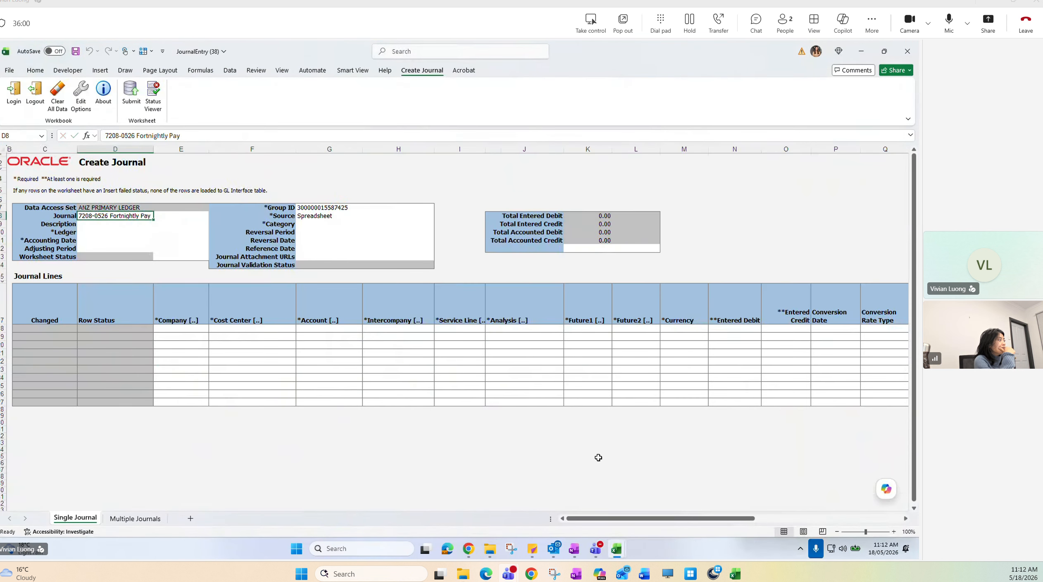
key(alt+Tab)
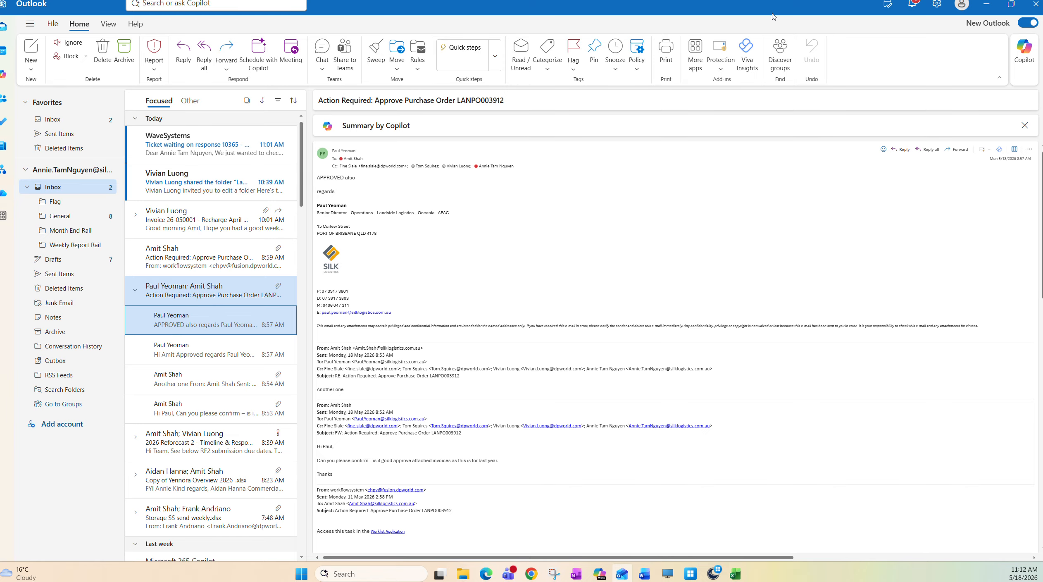
key(alt+Tab)
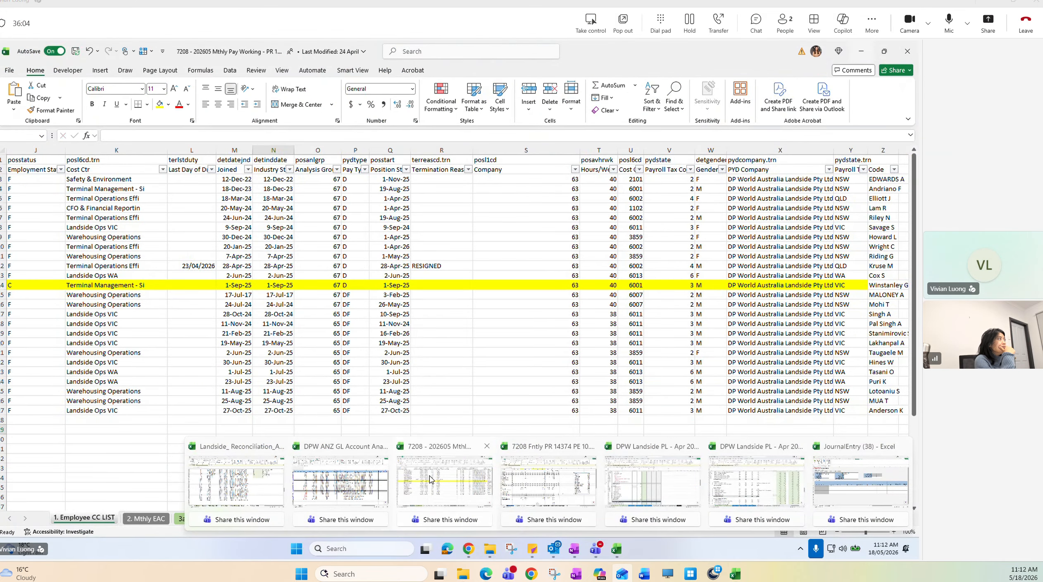
click(487, 445)
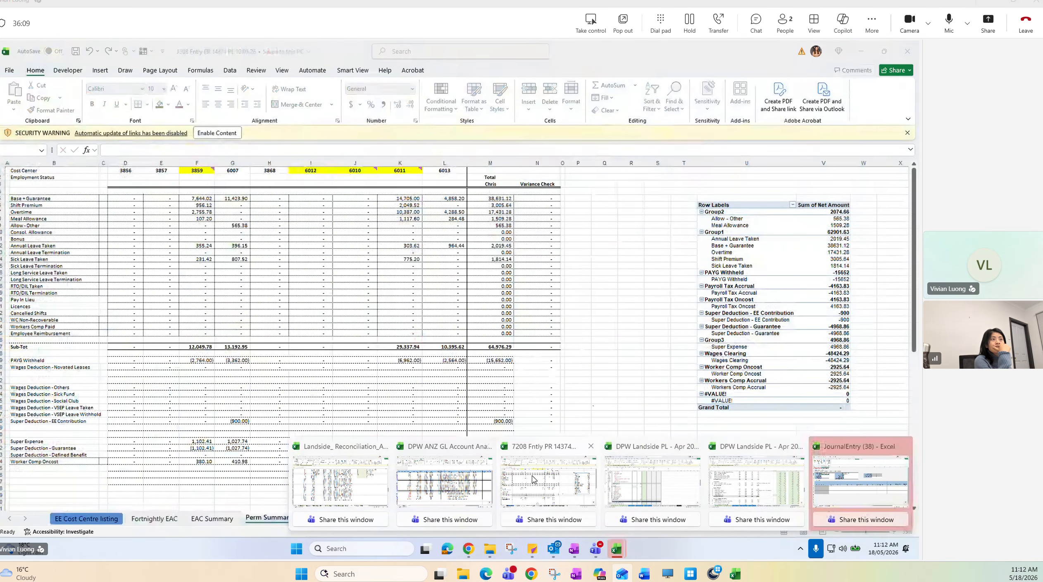
Bring up the 7208 Fntly PR 14374 PE 10.05.26 workbook and move its window onto the other monitor
click(548, 482)
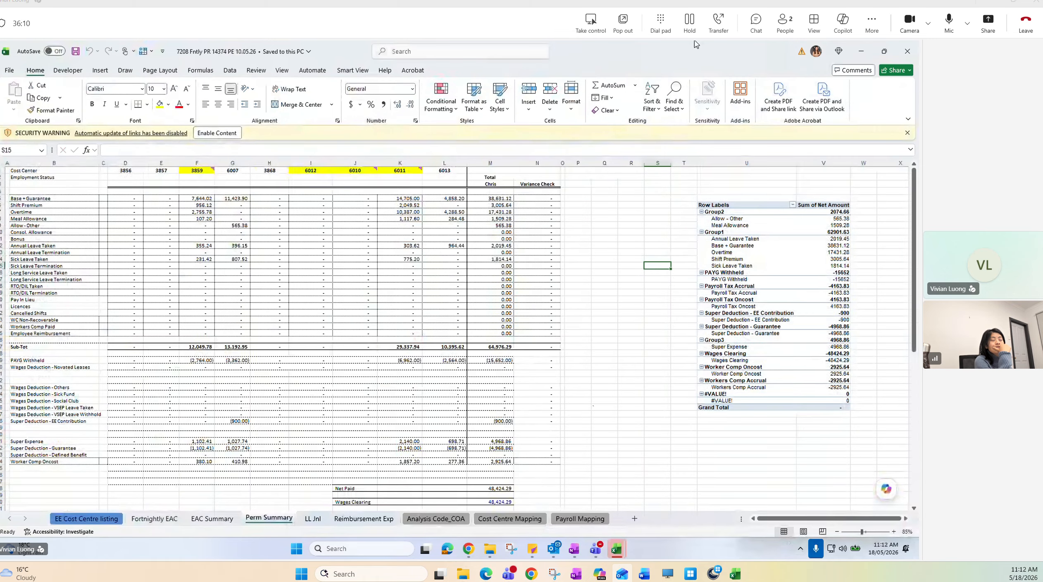
drag(740, 44, 1033, 168)
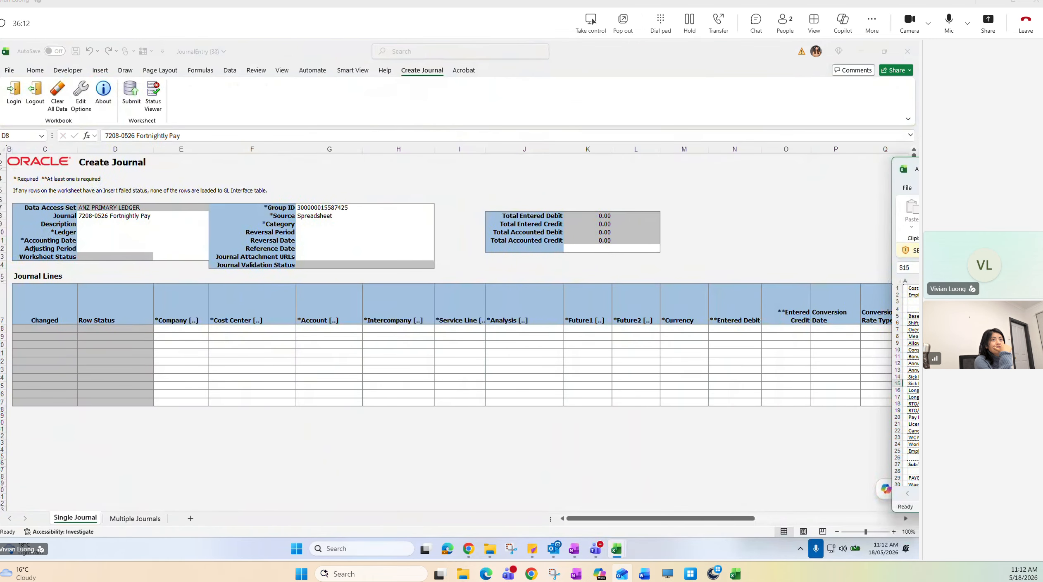
drag(909, 169, 1033, 168)
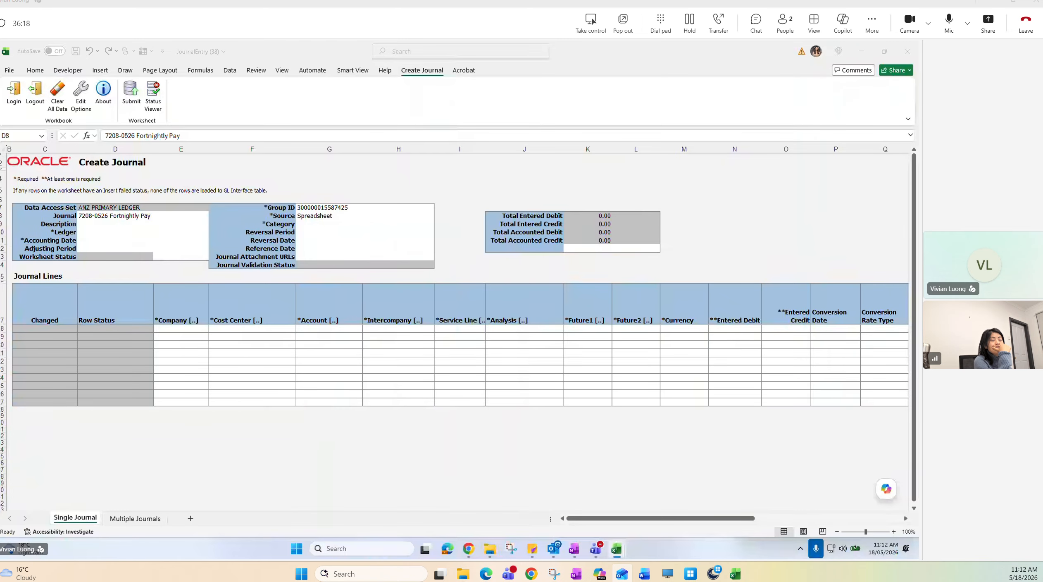
Append 14374 to the Journal name and copy "7208-0526 Fortnightly Pay 14374" into the Description
click(129, 218)
click(209, 136)
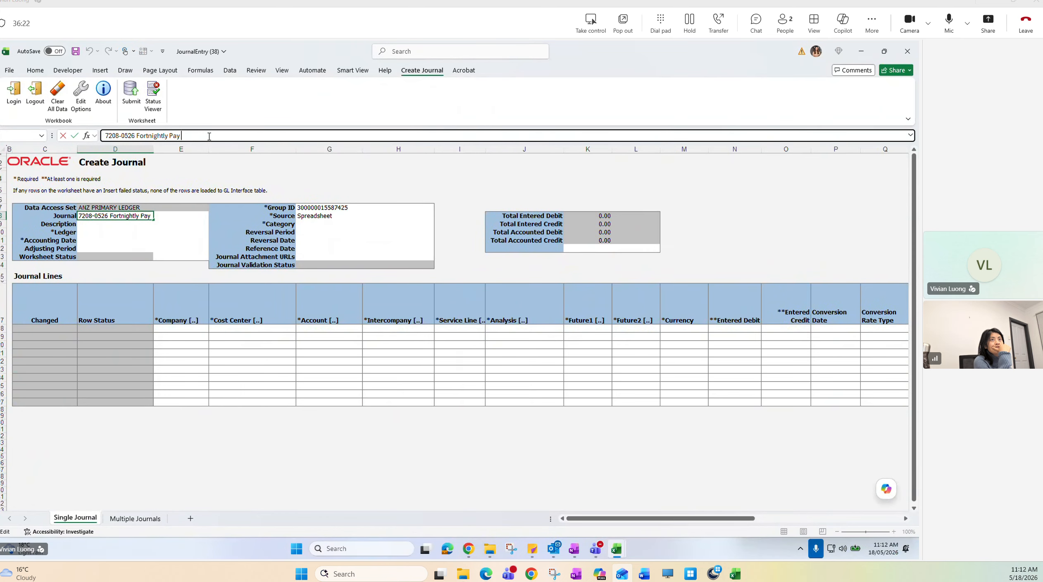
text(14374)
key(ctrl+Return)
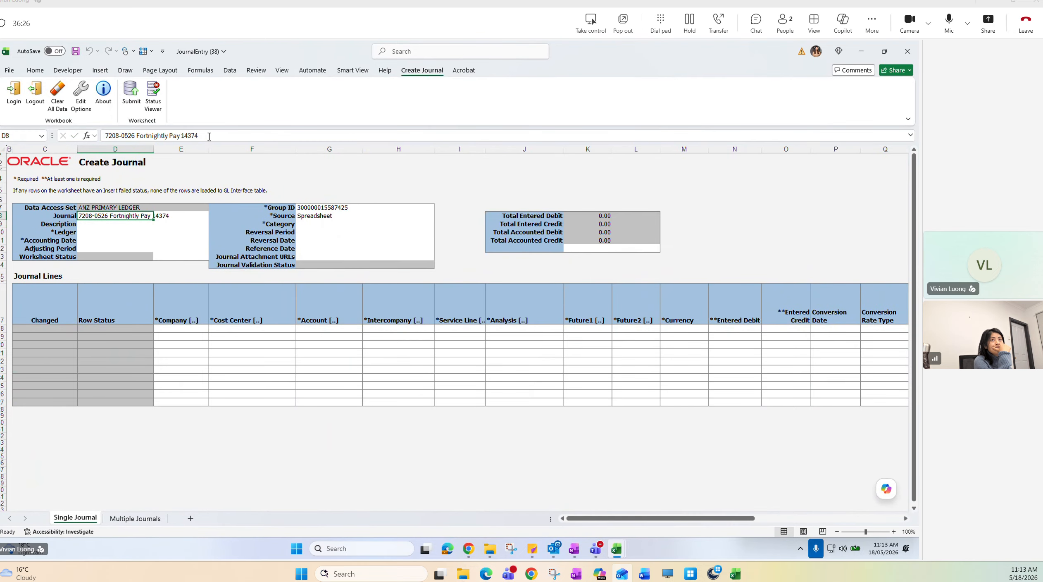
key(ctrl+c)
key(Down)
key(Return)
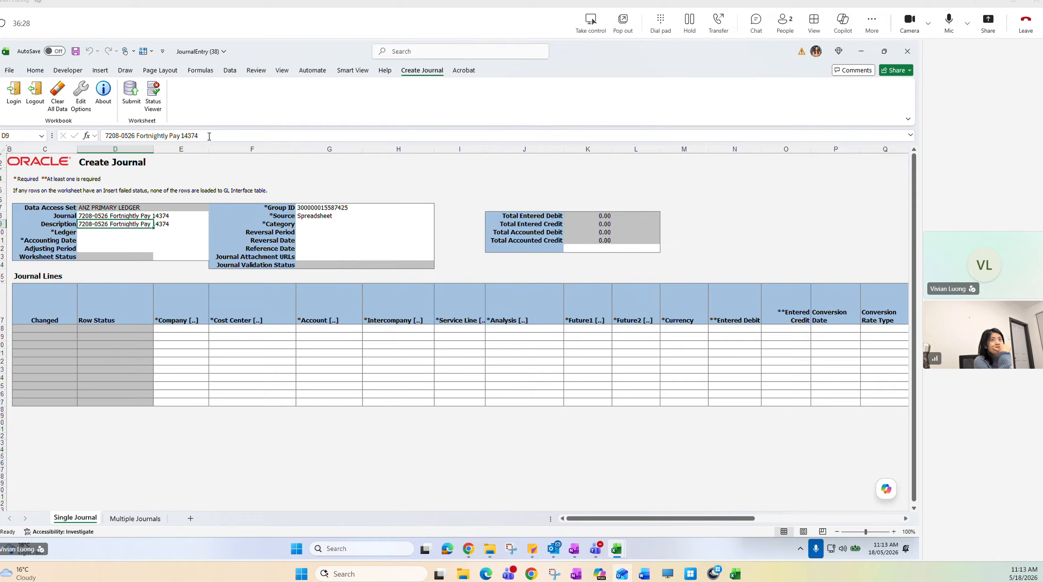
Choose ANZ PRIMARY LEDGER as the Ledger and set the Accounting Date to 18/05/2026
click(108, 234)
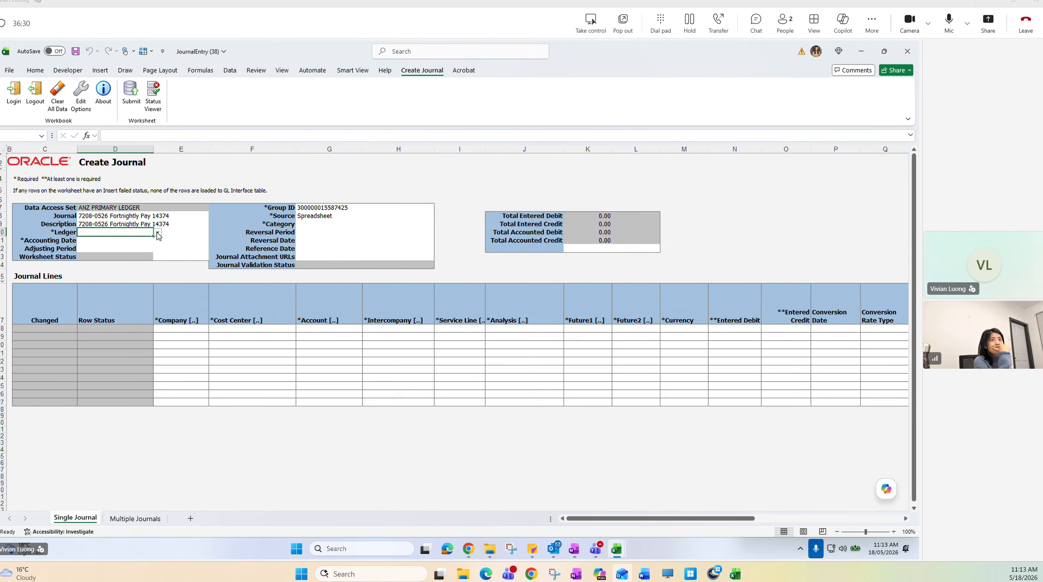
click(158, 234)
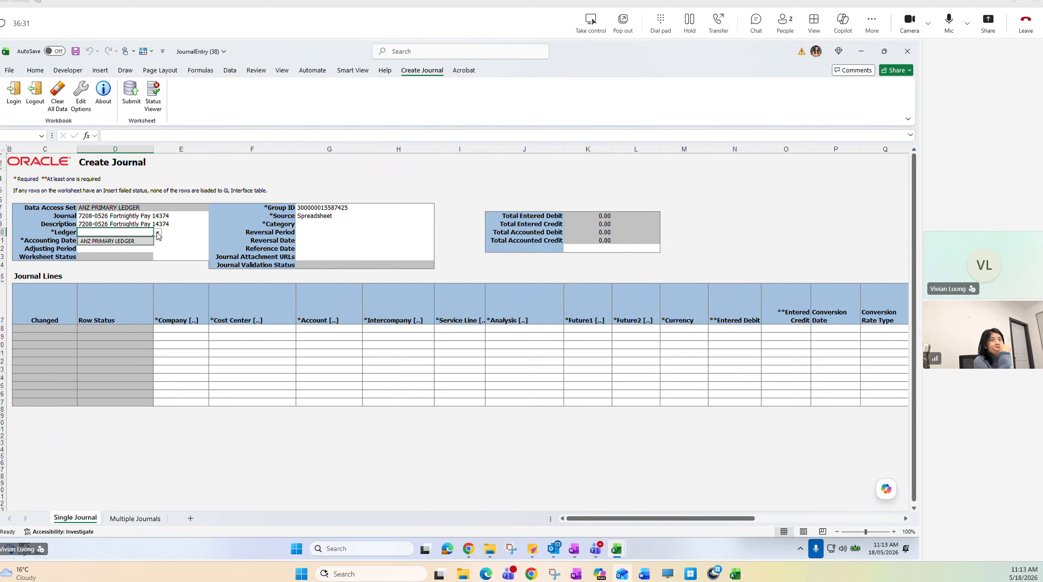
click(109, 241)
click(110, 242)
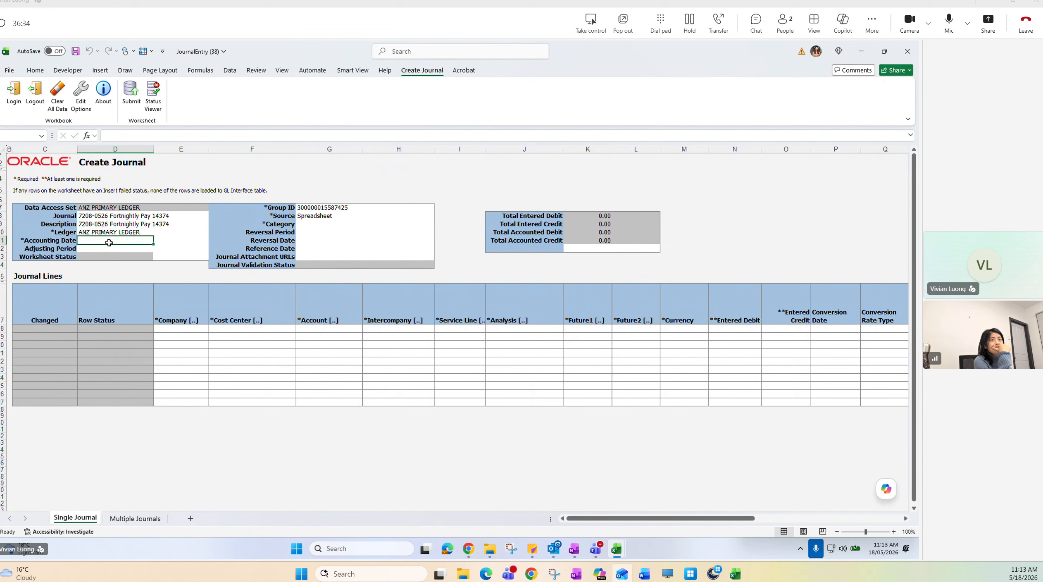
text(18/0)
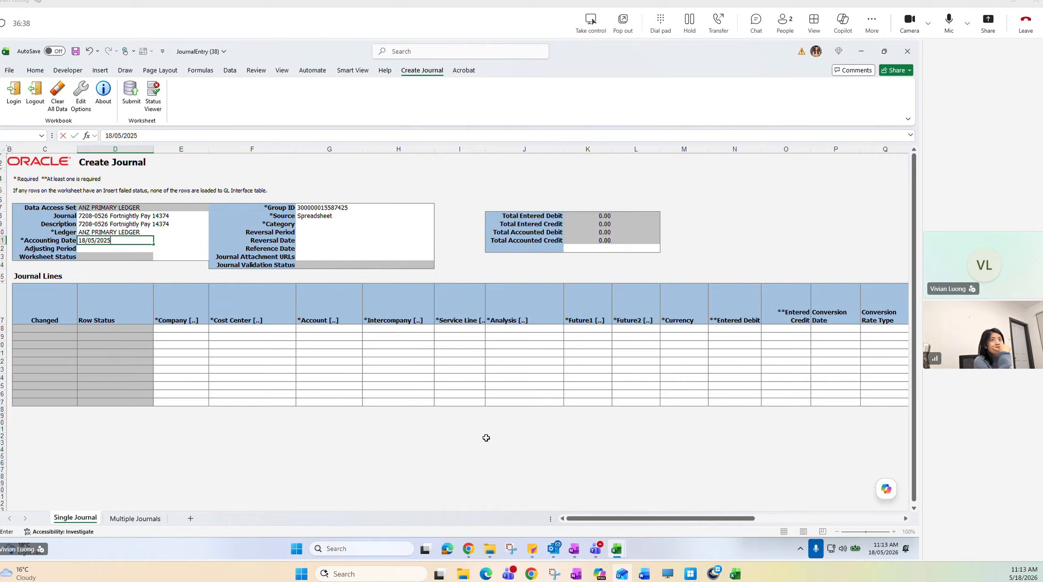
text(5/2026)
key(Return)
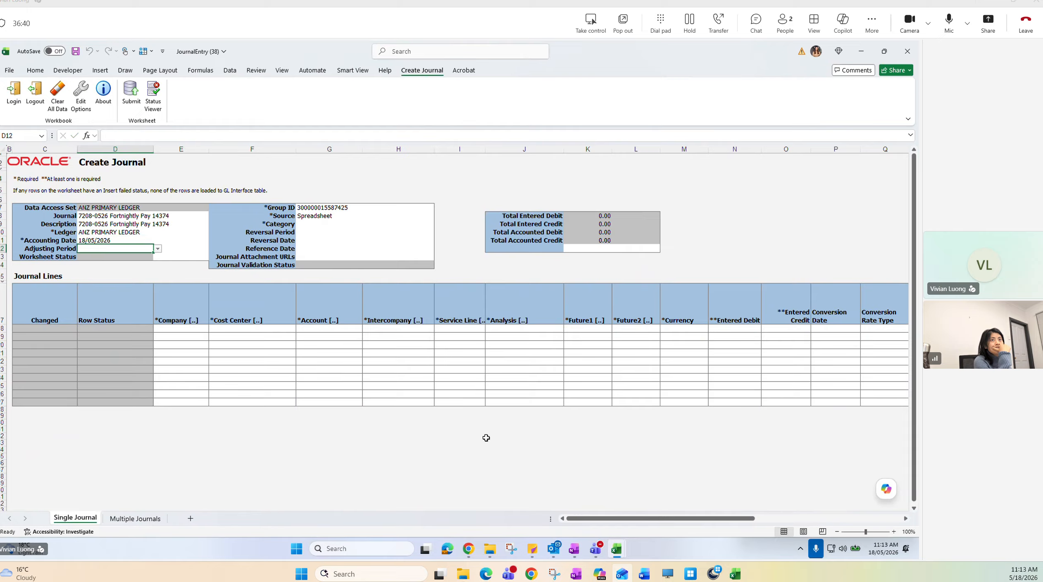
key(Up)
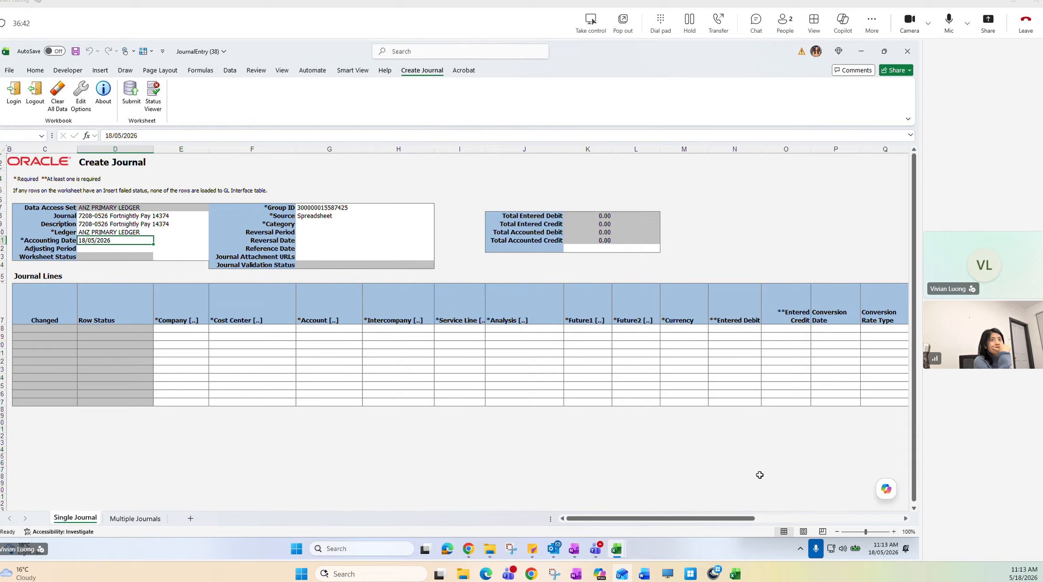
Set the journal's Category to Manual
click(839, 405)
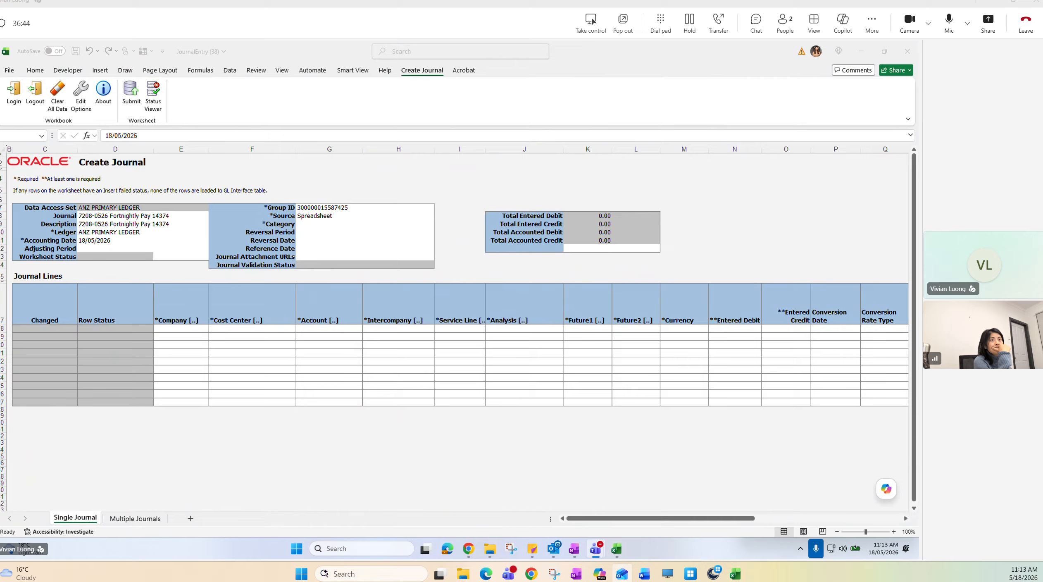
click(313, 226)
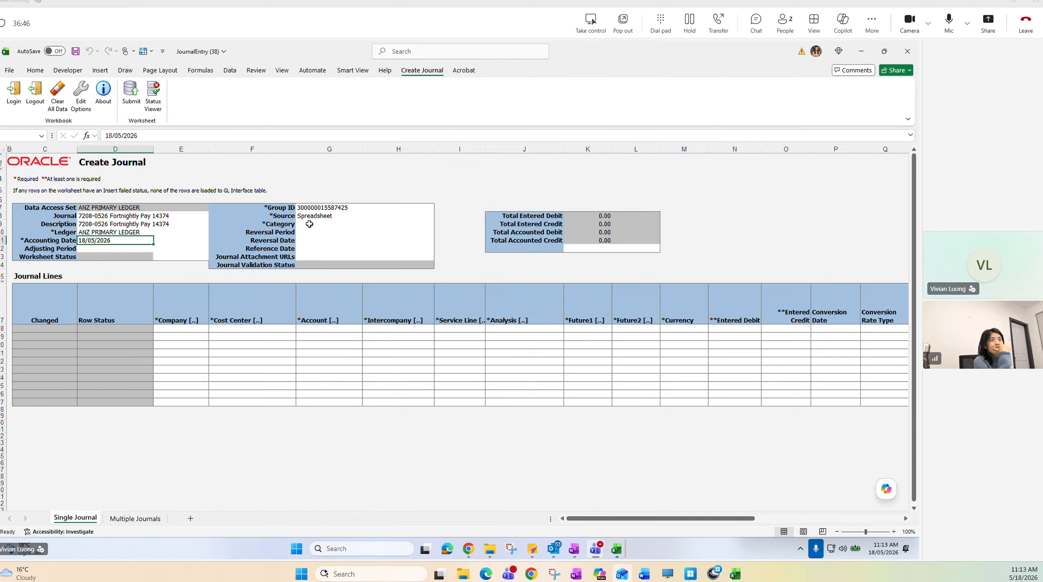
text(Manual)
key(Return)
Unprotect the Single Journal worksheet
click(313, 256)
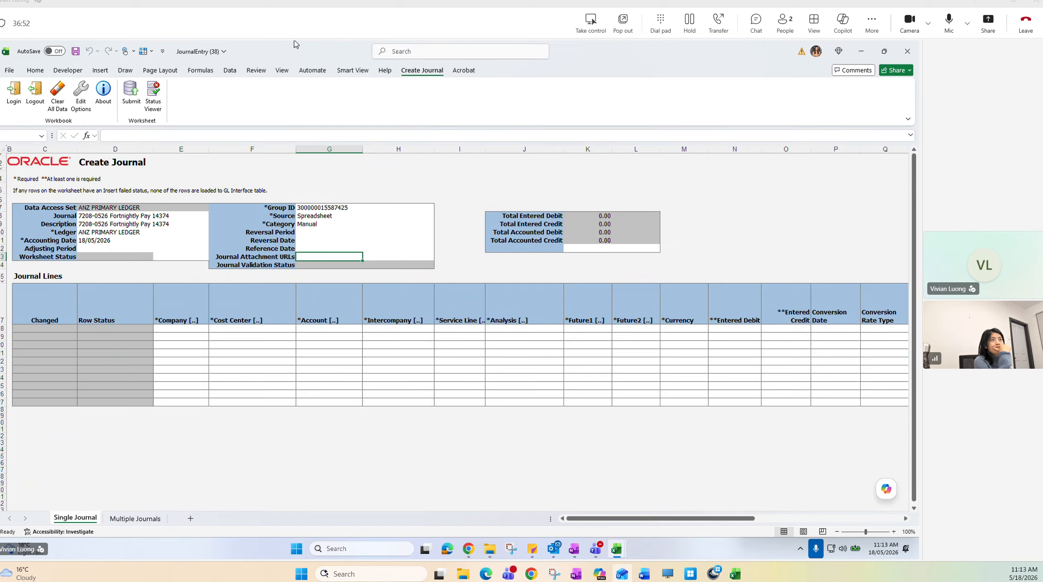
click(257, 73)
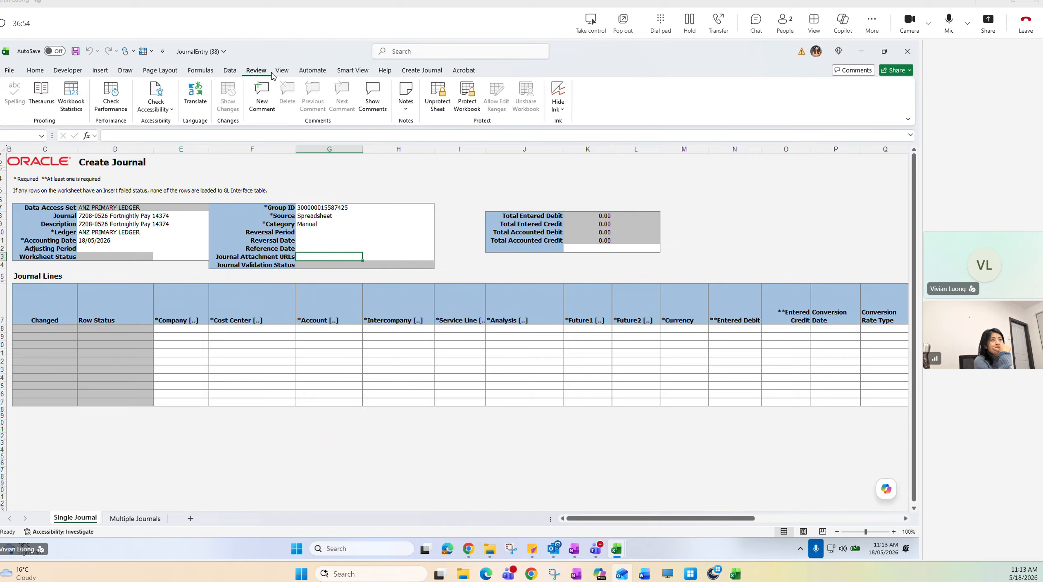
click(438, 105)
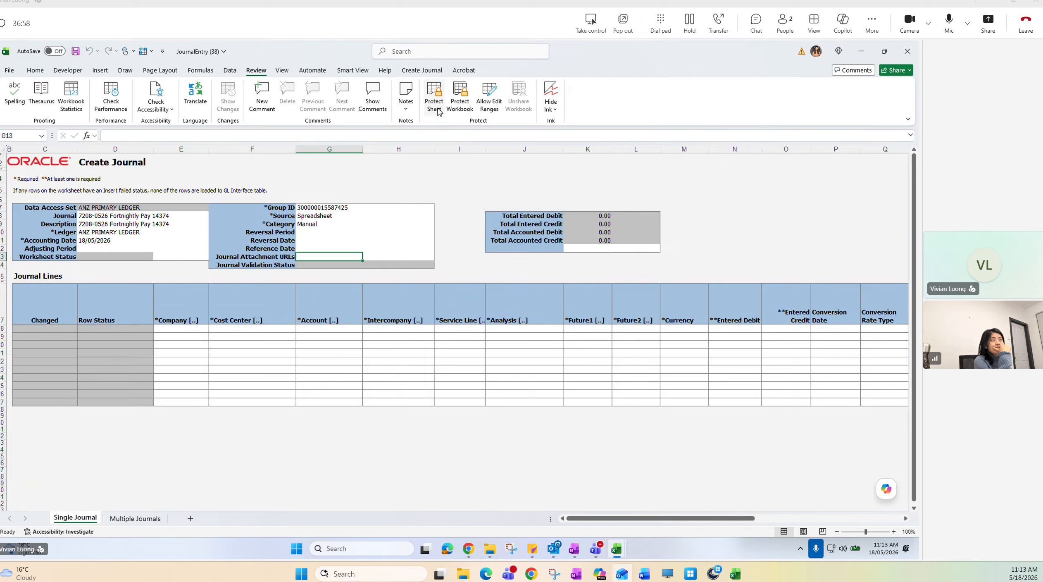
Copy the seven Dr leave lines from the LL Jnl sheet and paste them as values into the Journal Lines, starting at the first Company cell
click(472, 306)
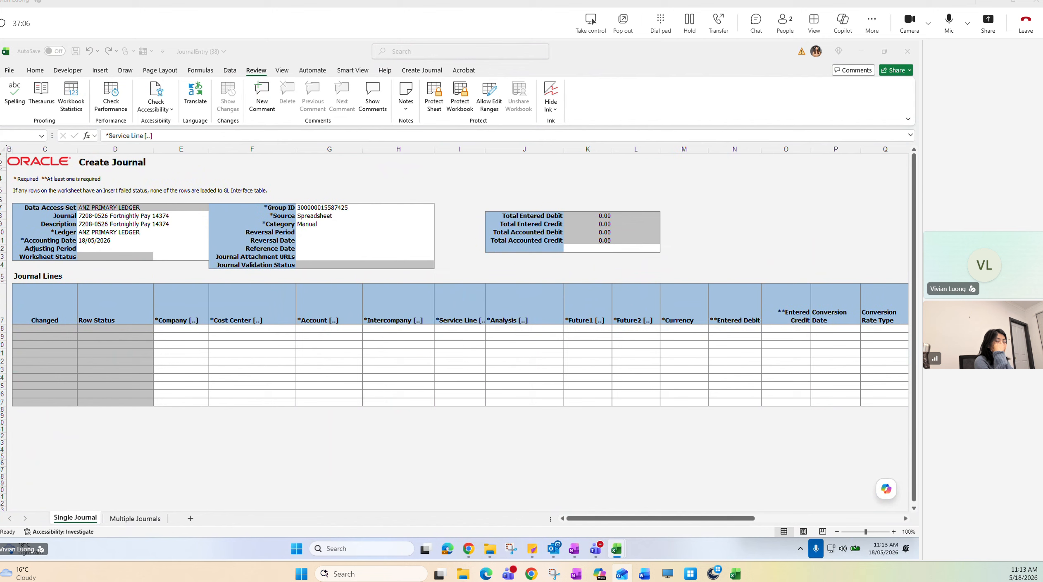
key(ctrl+c)
click(168, 328)
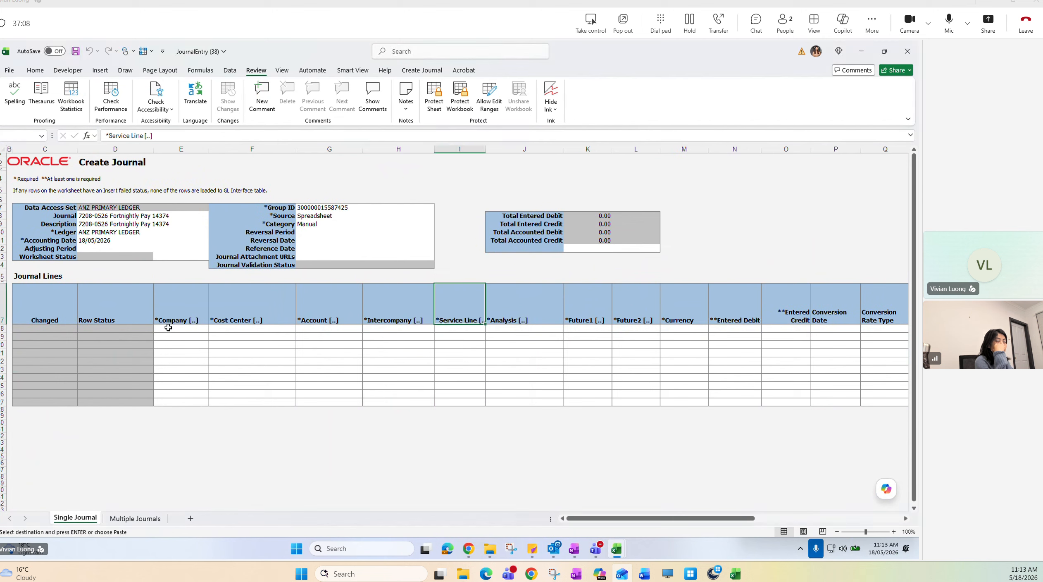
right_click(167, 329)
click(207, 256)
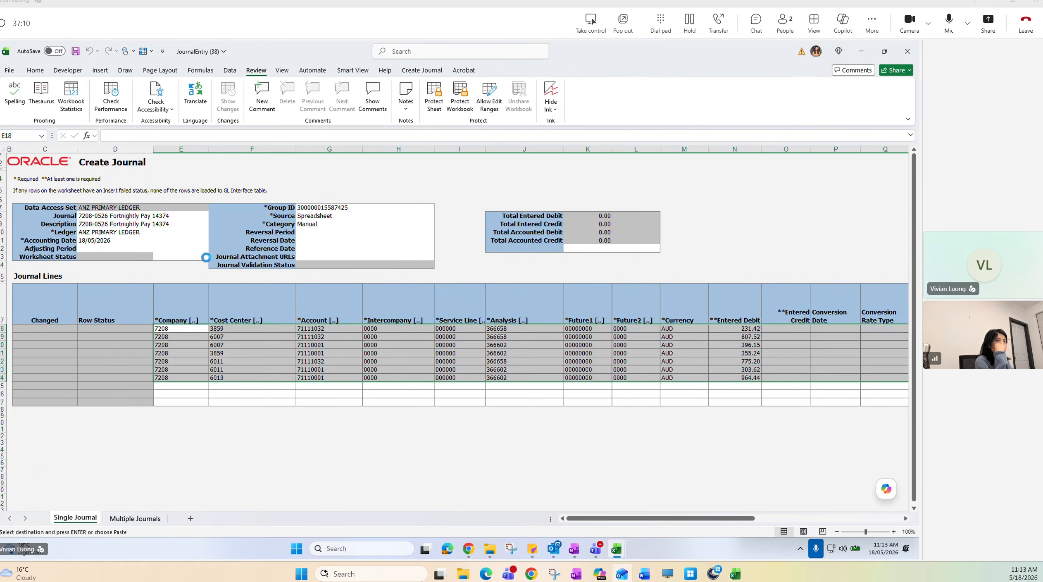
Check the pasted journal lines column by column, from Company across to Line Description
click(177, 315)
click(270, 319)
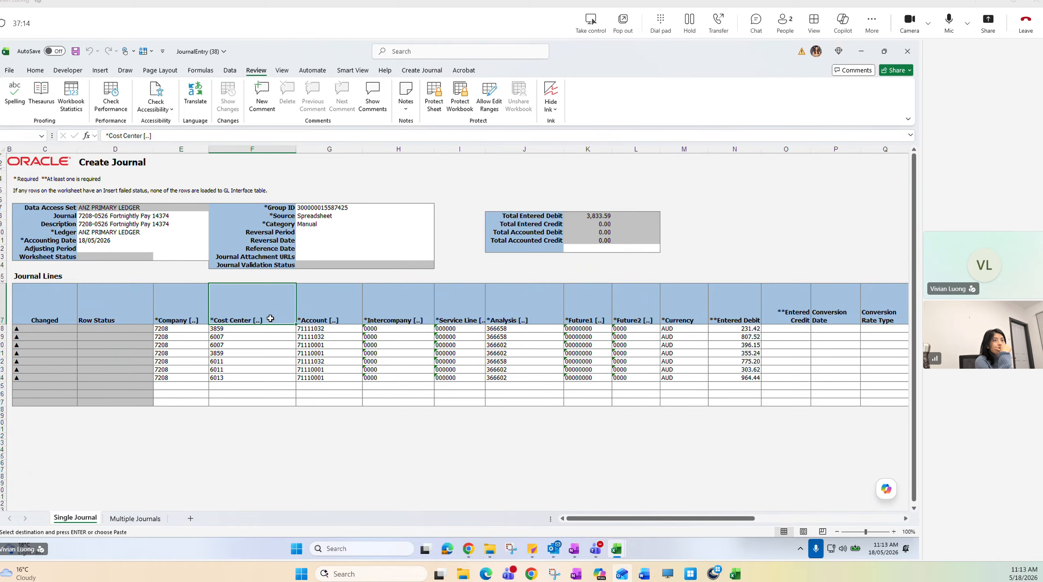
key(Right)
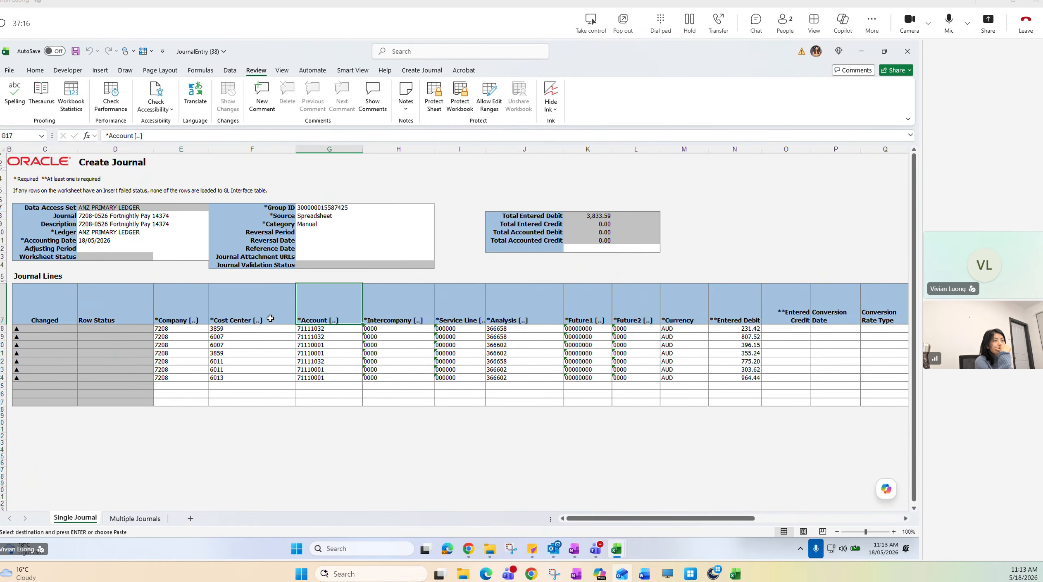
key(Right)
key(Right)
key(Right)
key(Right)
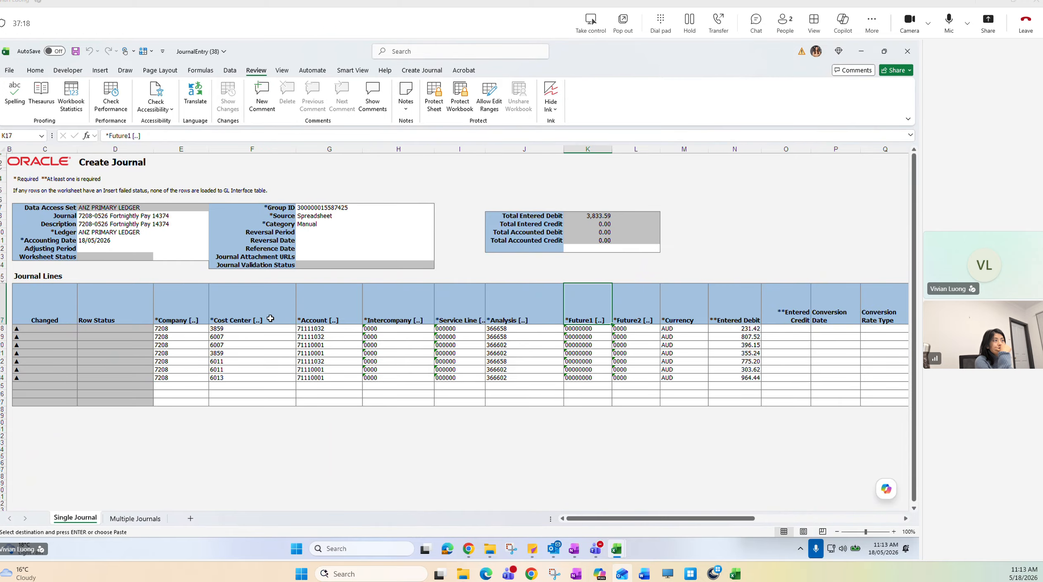
key(Right)
key(Right)
key(Right)
key(Right)
key(Right)
key(Right)
key(Right)
key(Right)
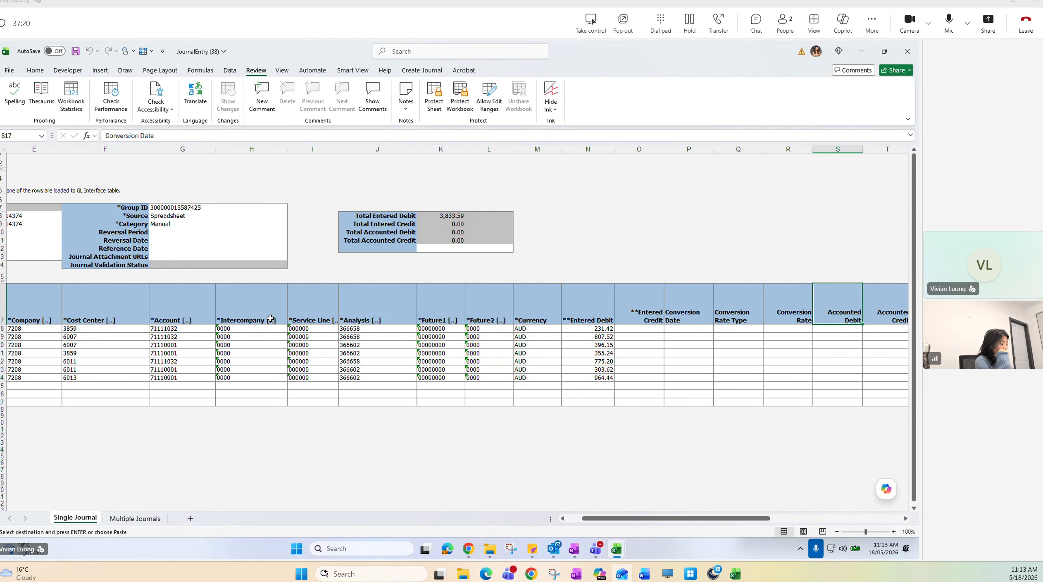
key(Right)
key(Right)
key(Right)
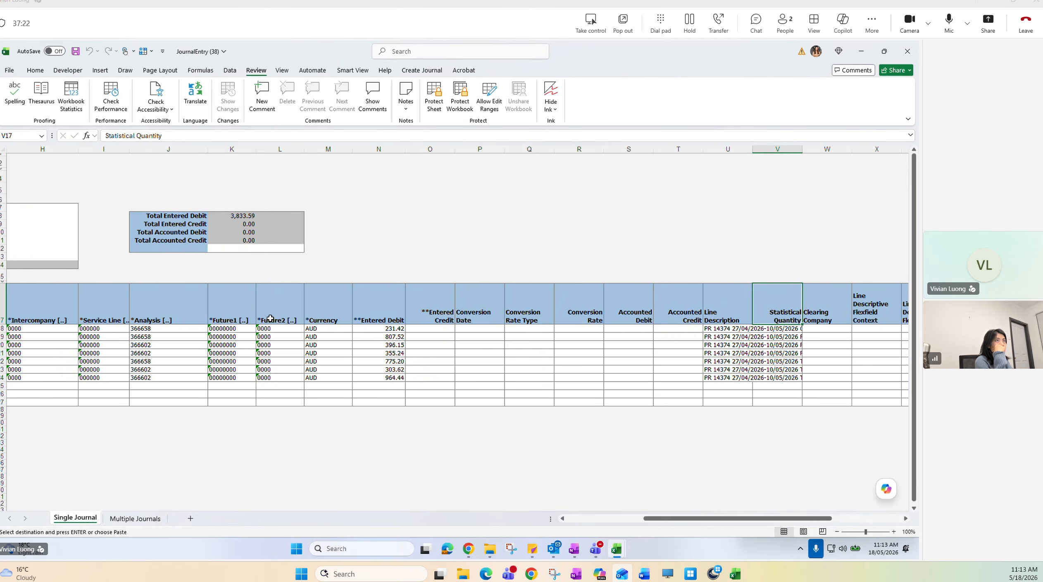
key(Left)
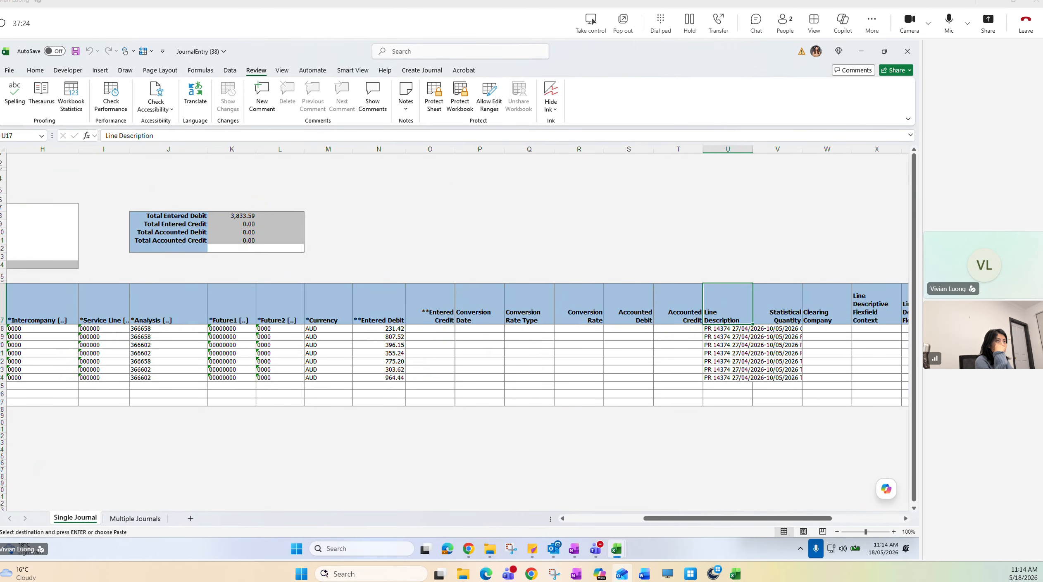
Copy the two Cr leave lines from the LL Jnl sheet and paste them as values into the Journal Lines, directly below the Dr leave lines
key(alt+Tab)
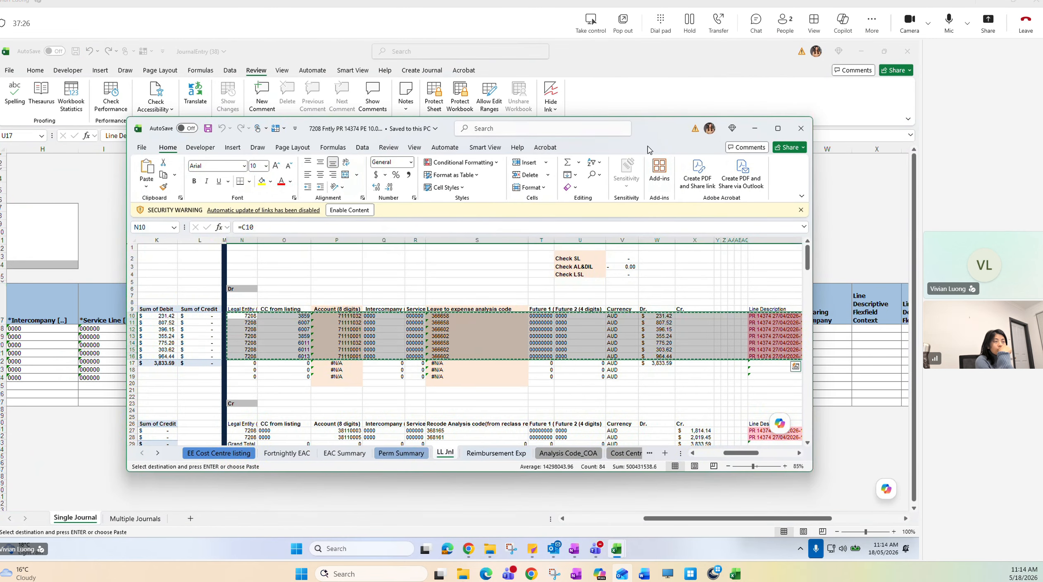
click(778, 128)
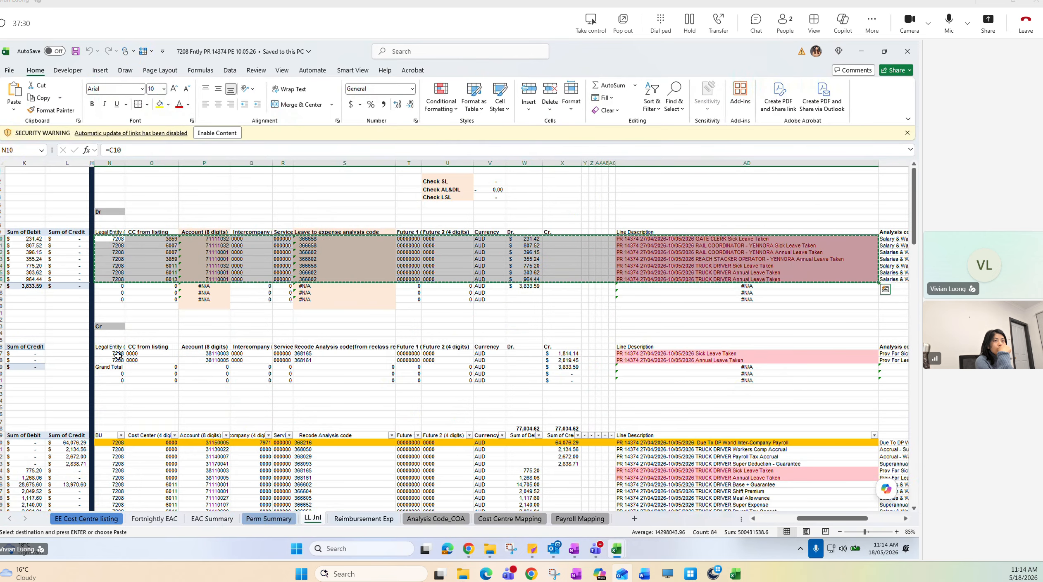
drag(119, 355, 749, 357)
key(ctrl+c)
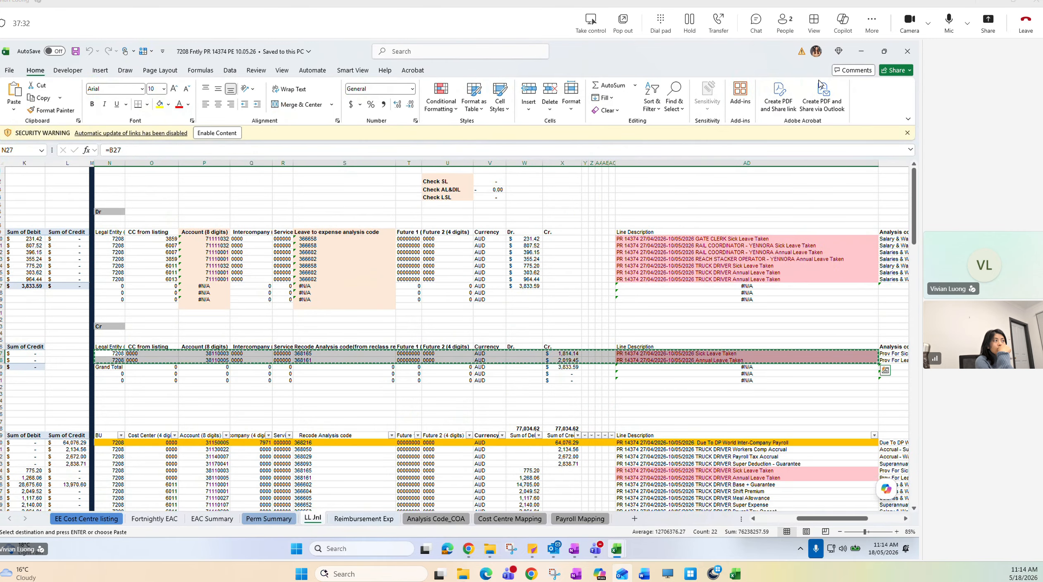
click(861, 52)
click(119, 384)
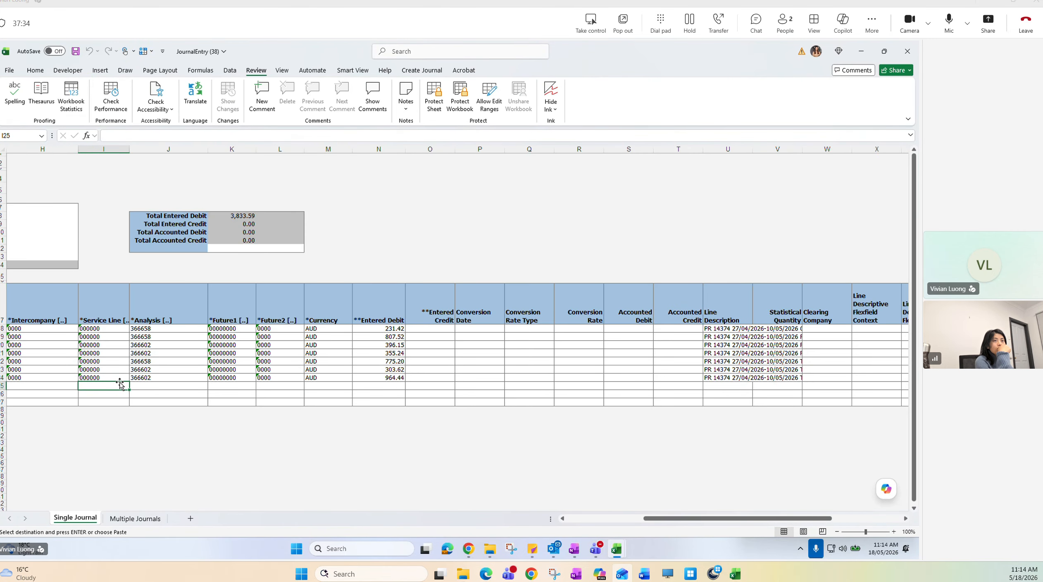
key(Left)
key(Left)
key(Left)
key(Left)
key(Left)
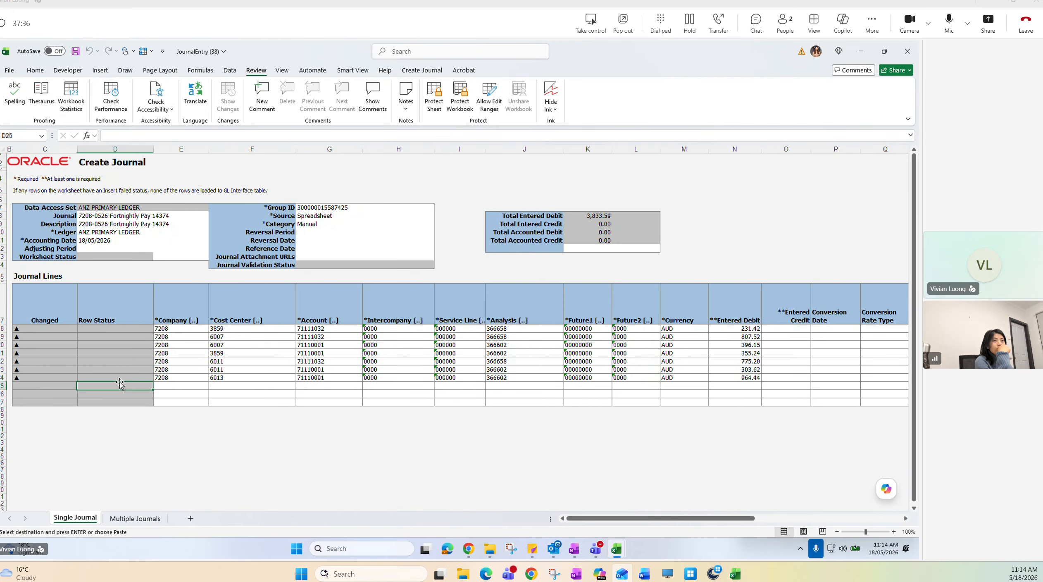
key(Right)
right_click(178, 385)
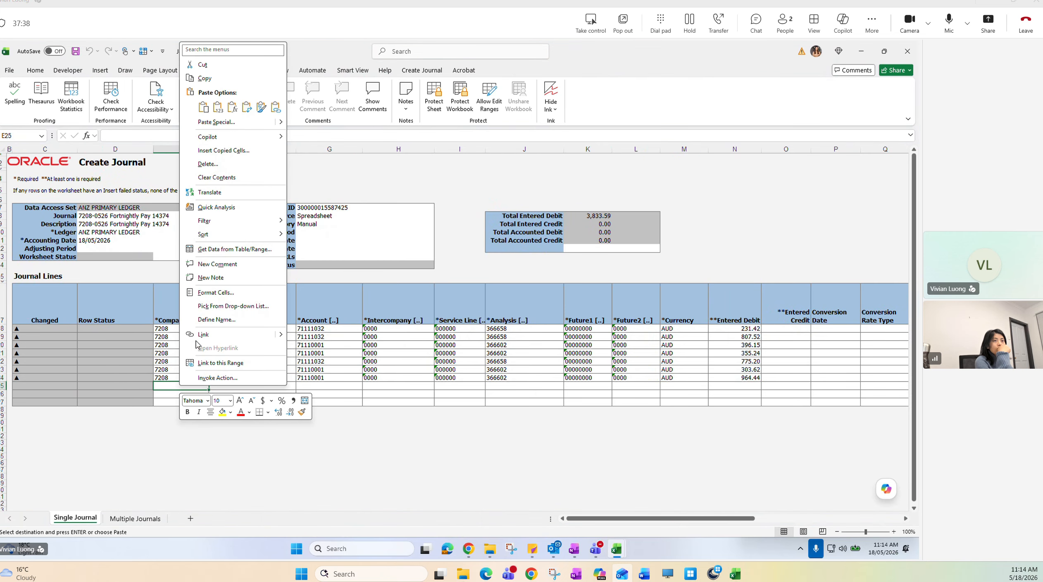
click(220, 107)
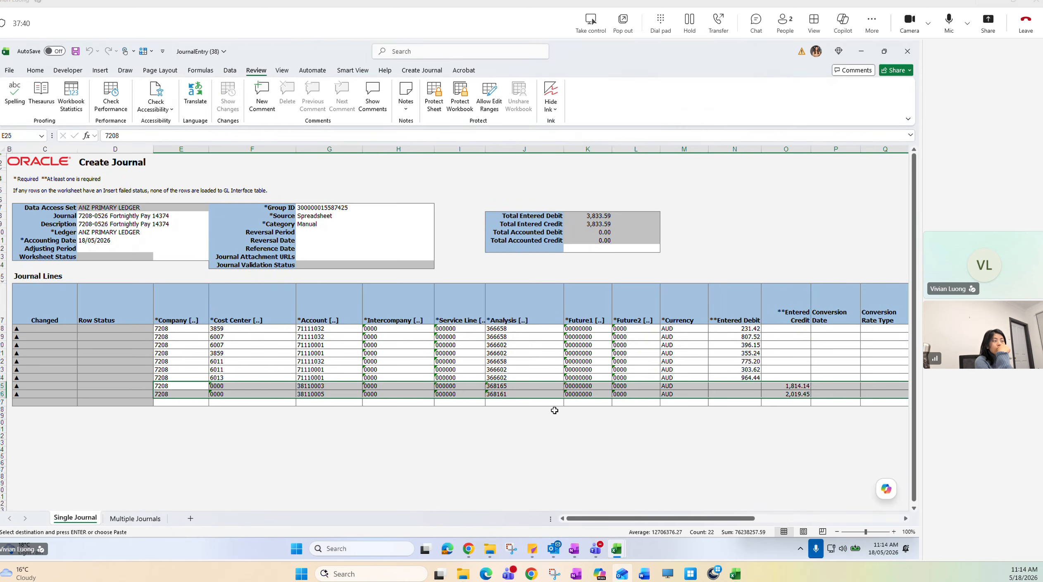
Copy the main payroll lines, BU through Line Description, from LL Jnl and paste them as values below the Cr leave lines in the journal
mouse_move(621, 550)
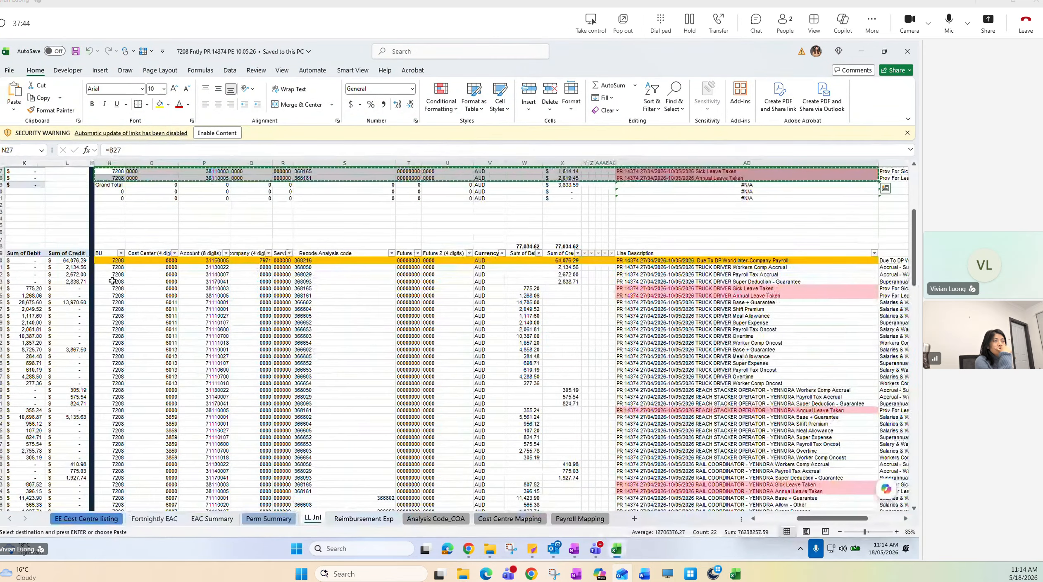
drag(109, 260, 702, 332)
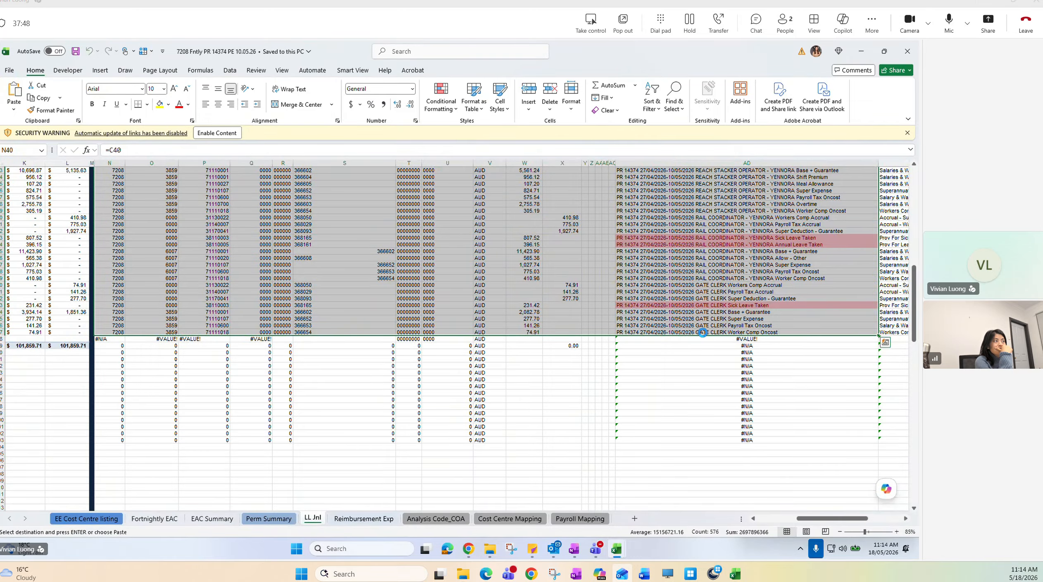
scroll(702, 332, up, 3)
click(616, 547)
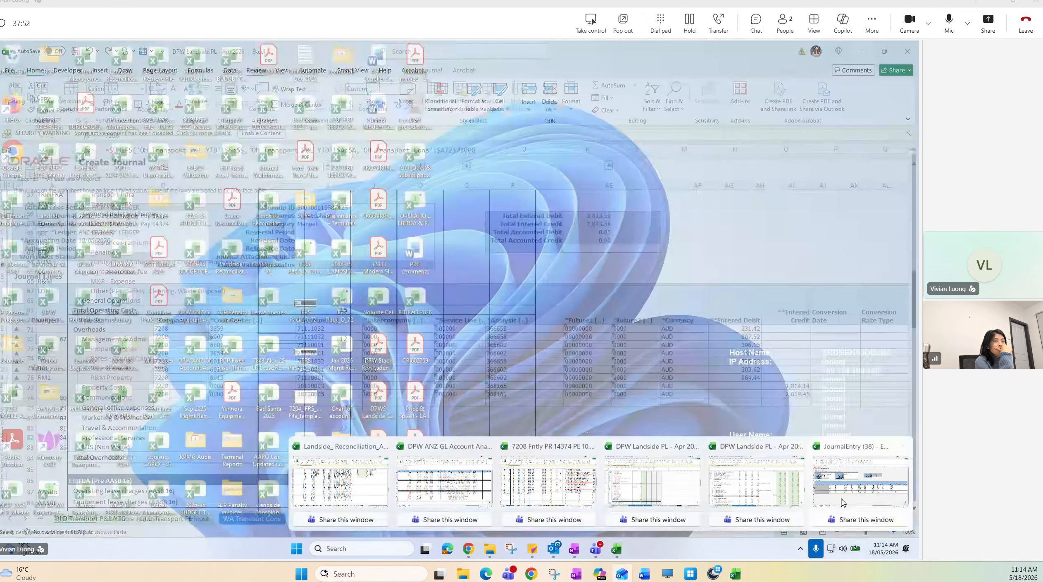
click(859, 510)
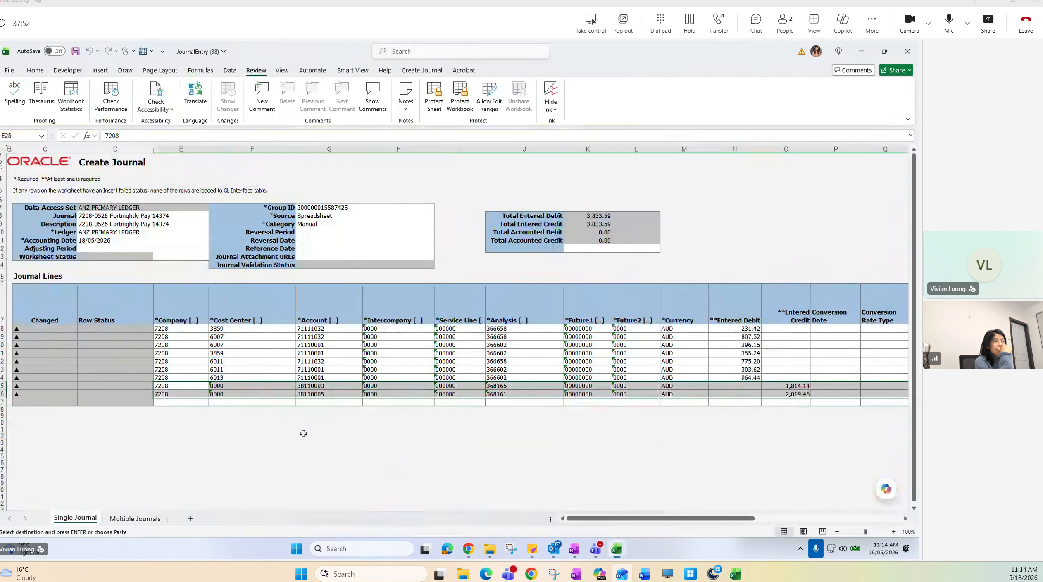
right_click(190, 404)
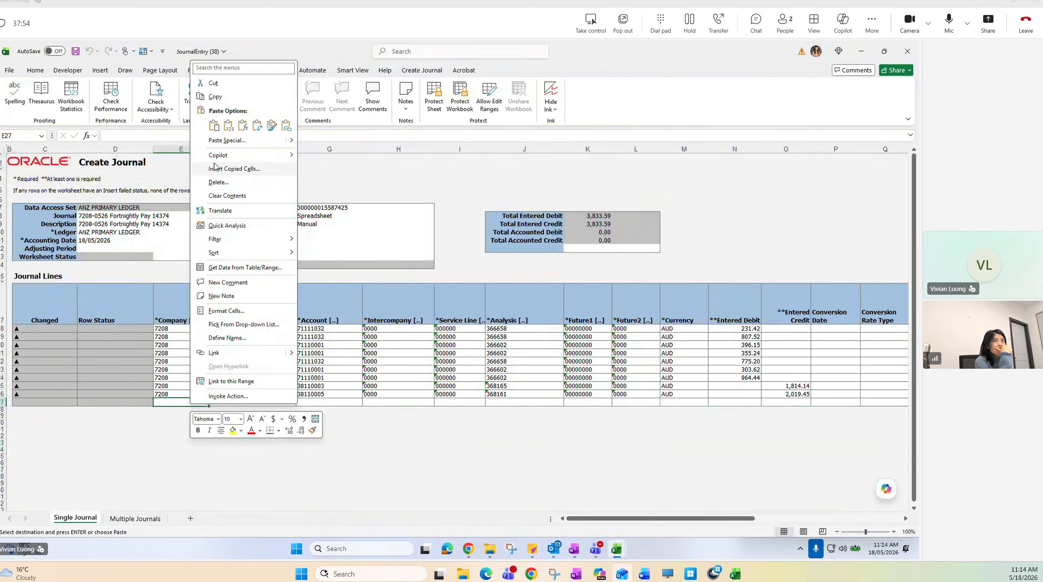
click(228, 125)
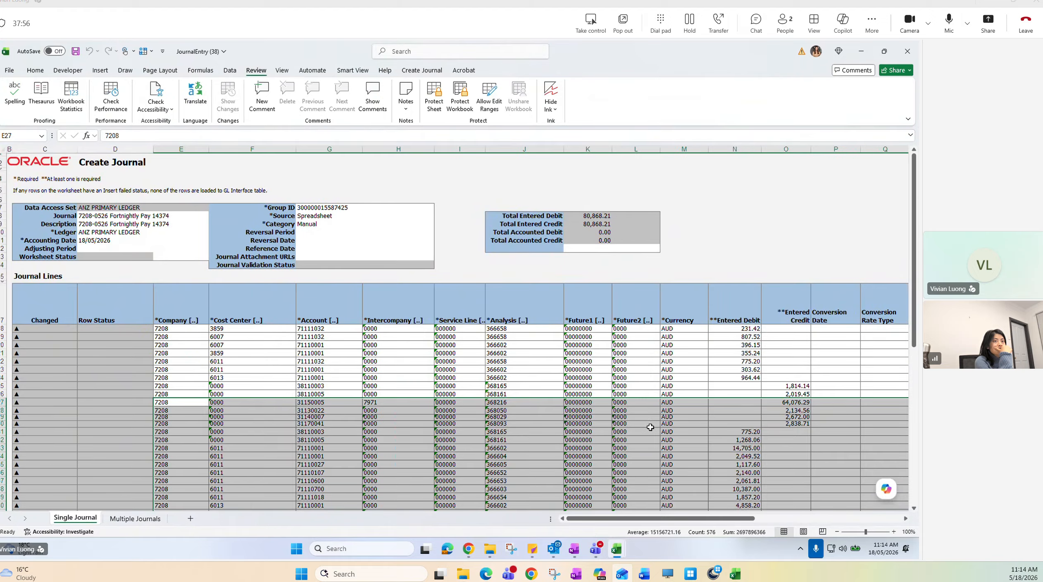
Review the pasted journal lines down to the last row and compare Total Entered Debit with Total Entered Credit
scroll(650, 426, down, 7)
scroll(650, 427, down, 3)
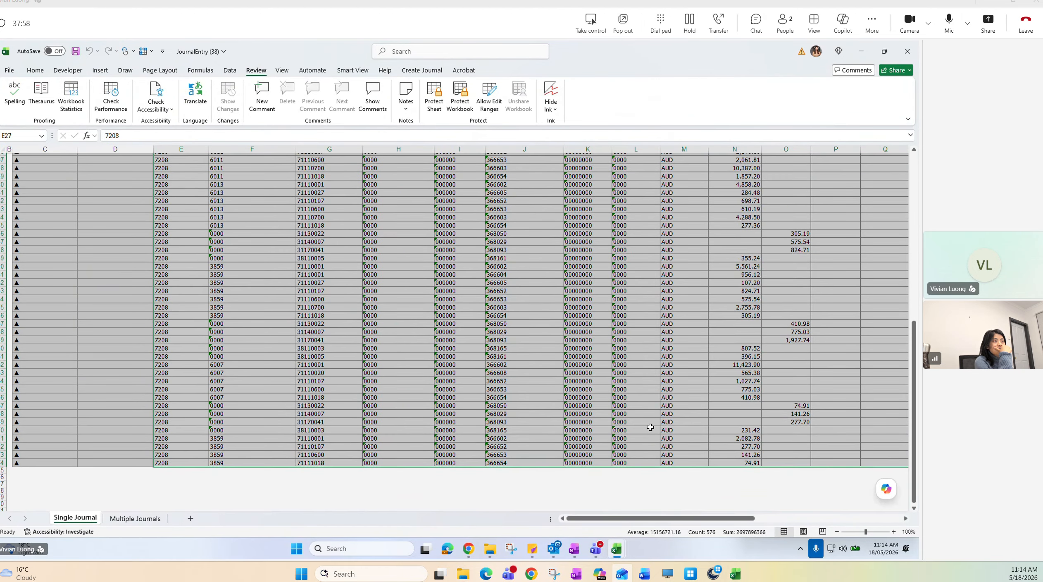
drag(692, 519, 720, 526)
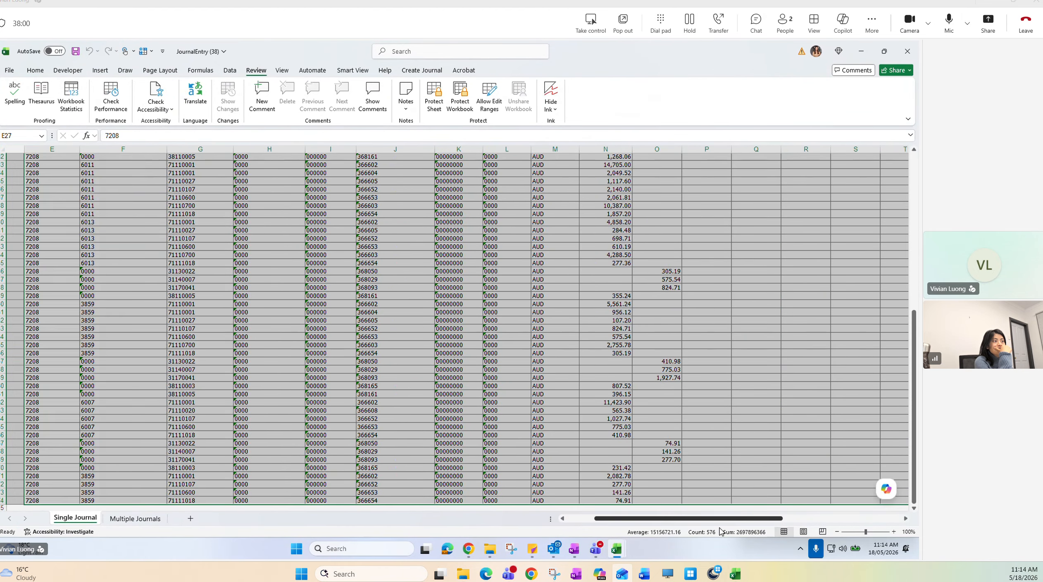
scroll(638, 421, up, 9)
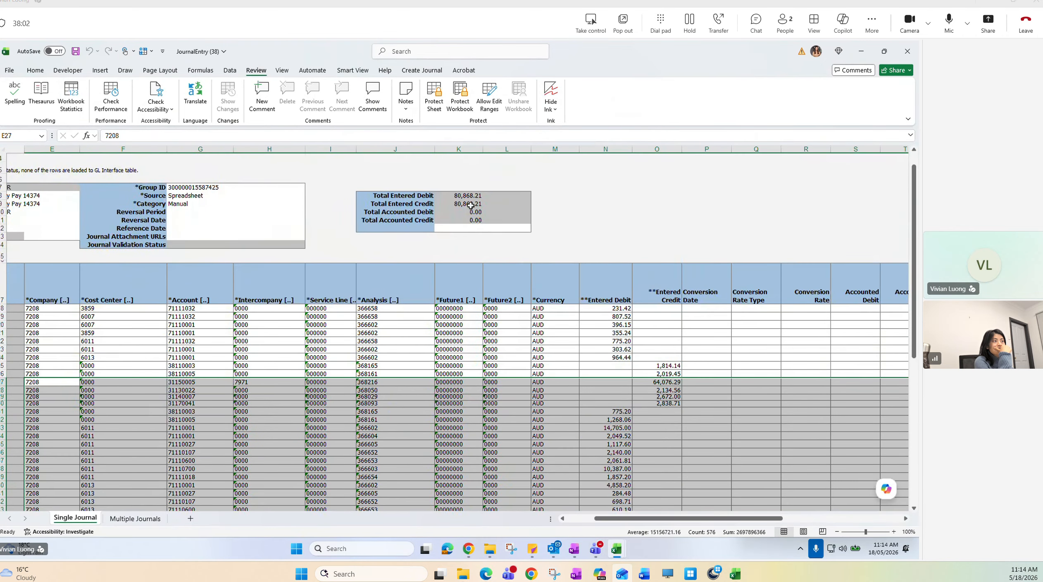
click(443, 205)
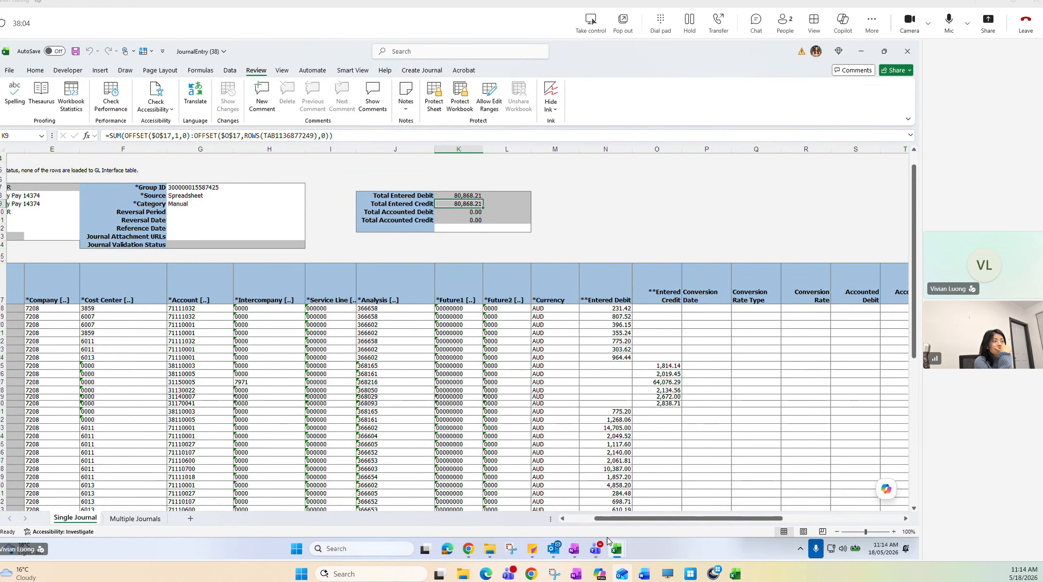
Sum the main payroll debits and the seven Dr leave amounts on LL Jnl, excluding the leave subtotal, to check against the journal's entered total
click(614, 546)
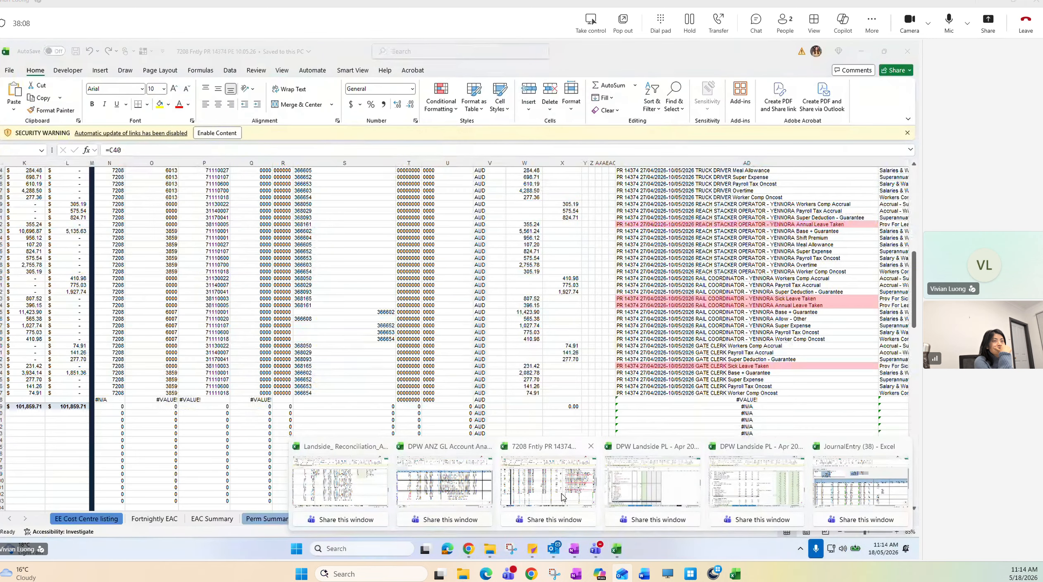
click(561, 496)
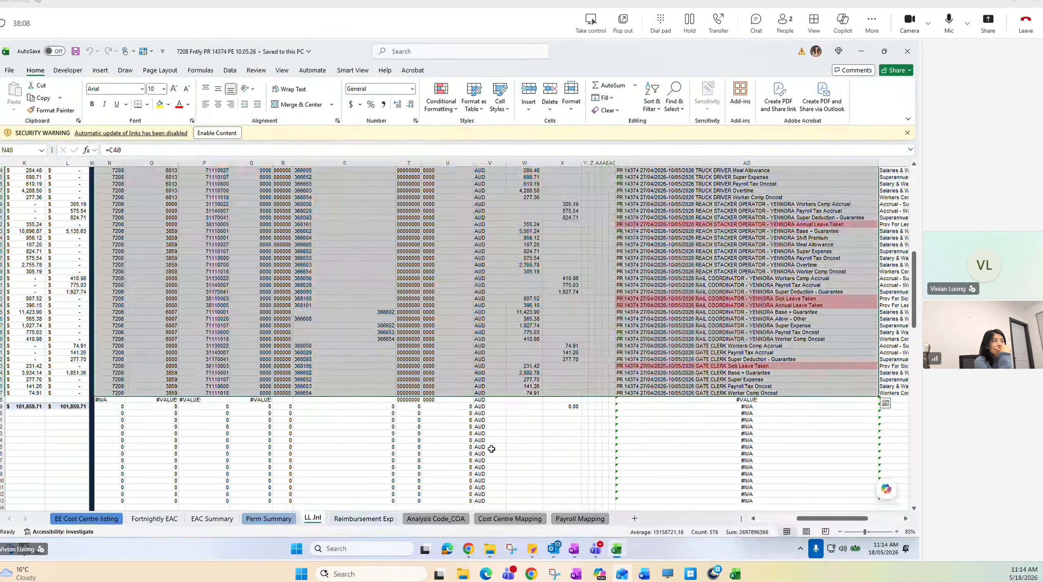
scroll(491, 448, up, 15)
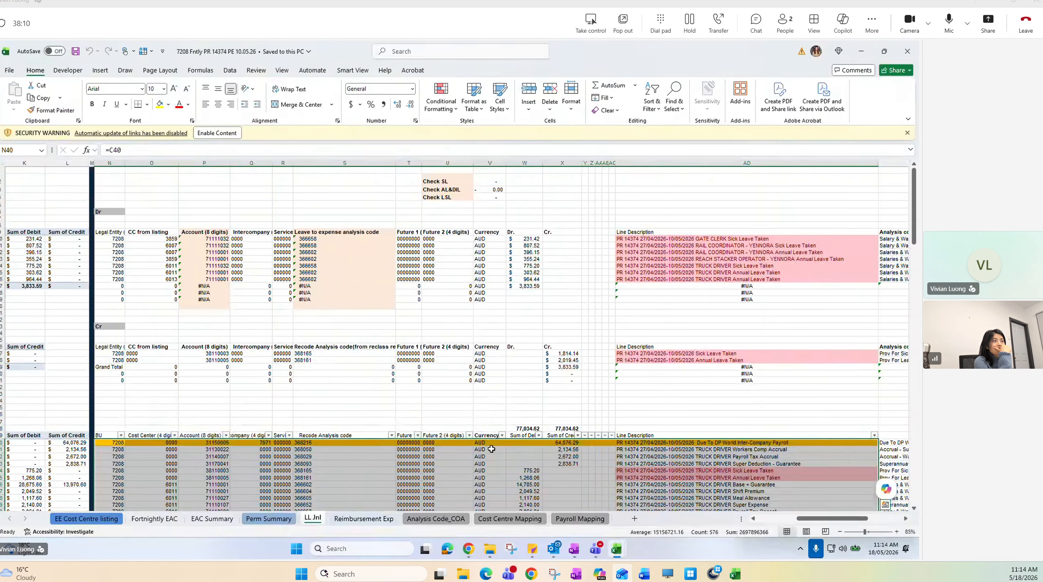
scroll(491, 448, down, 4)
drag(524, 344, 519, 380)
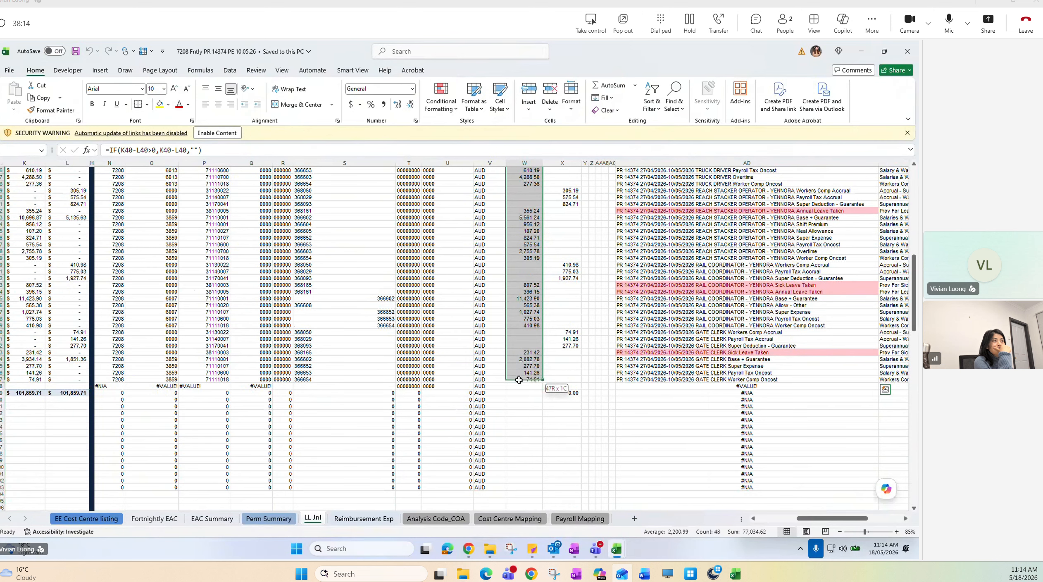
scroll(521, 384, up, 15)
scroll(520, 384, up, 4)
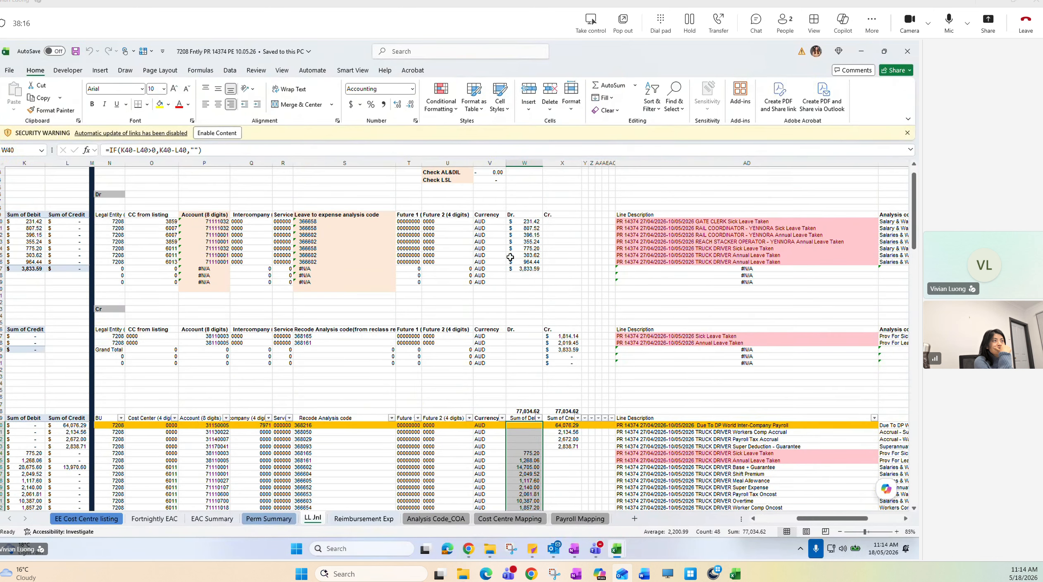
drag(521, 222, 522, 268)
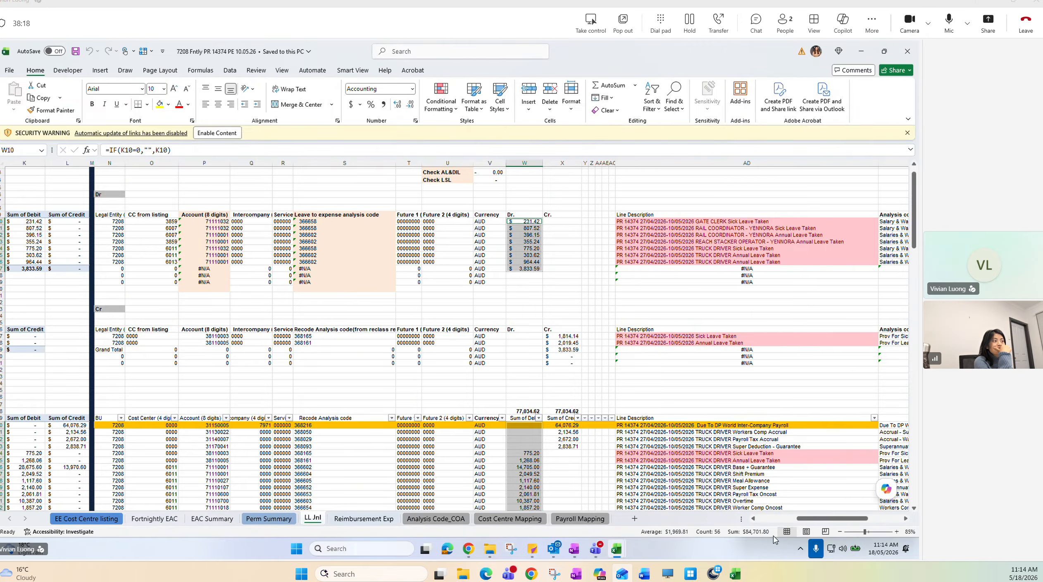
scroll(541, 491, down, 13)
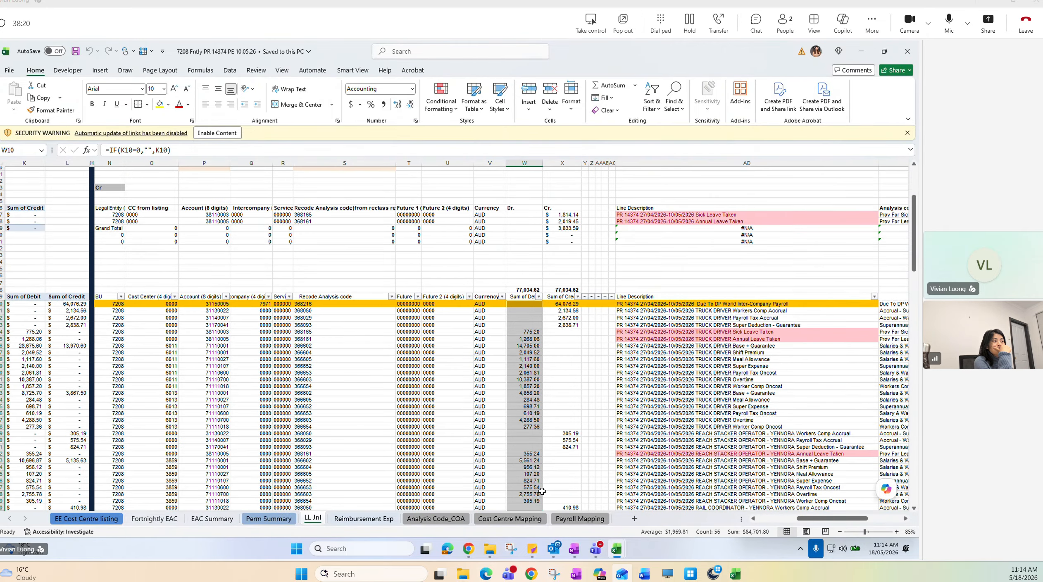
scroll(542, 491, up, 14)
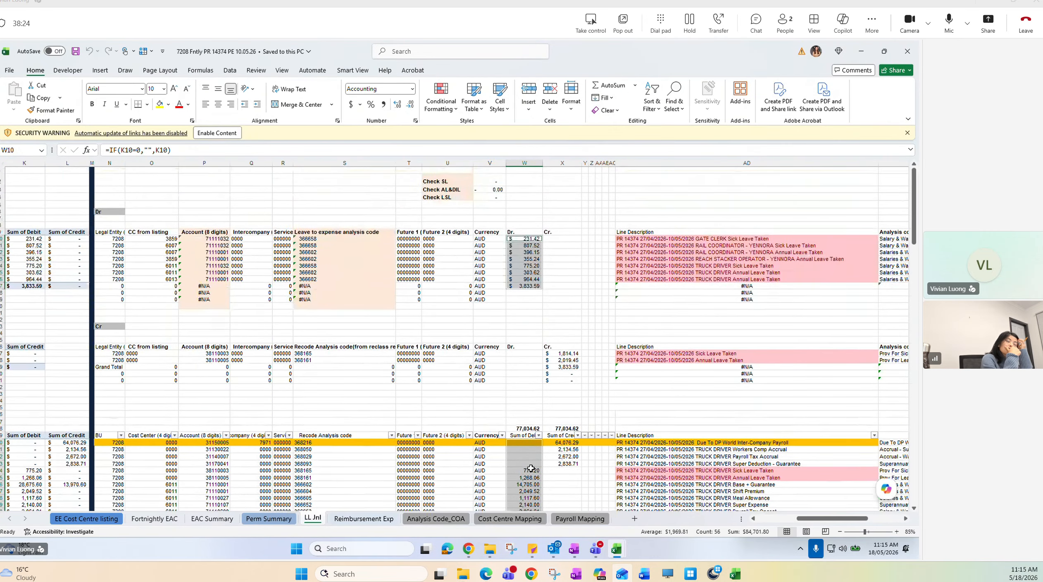
drag(610, 53, 919, 200)
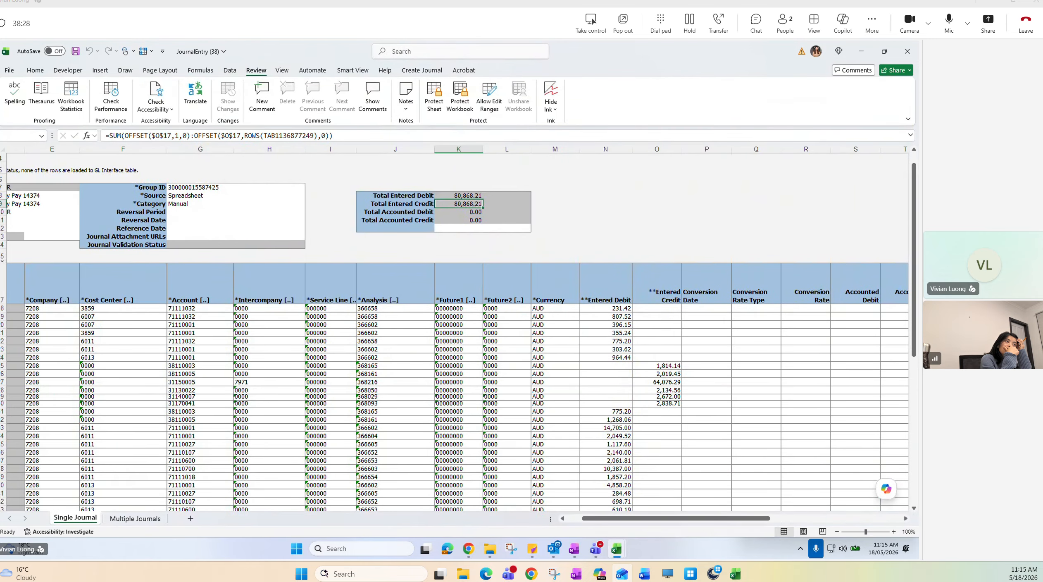
drag(917, 182, 628, 141)
click(746, 141)
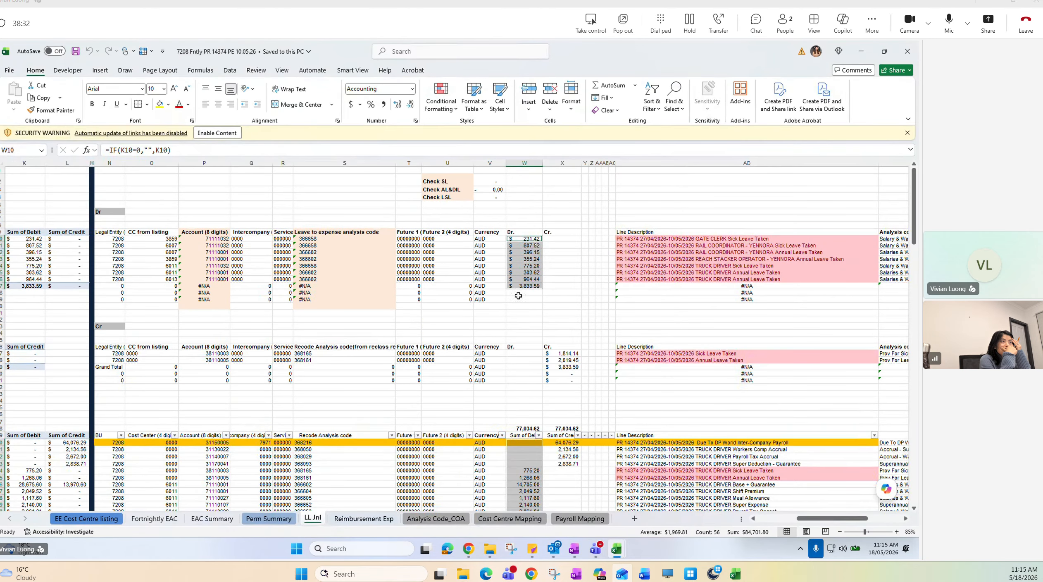
ctrl+click(529, 287)
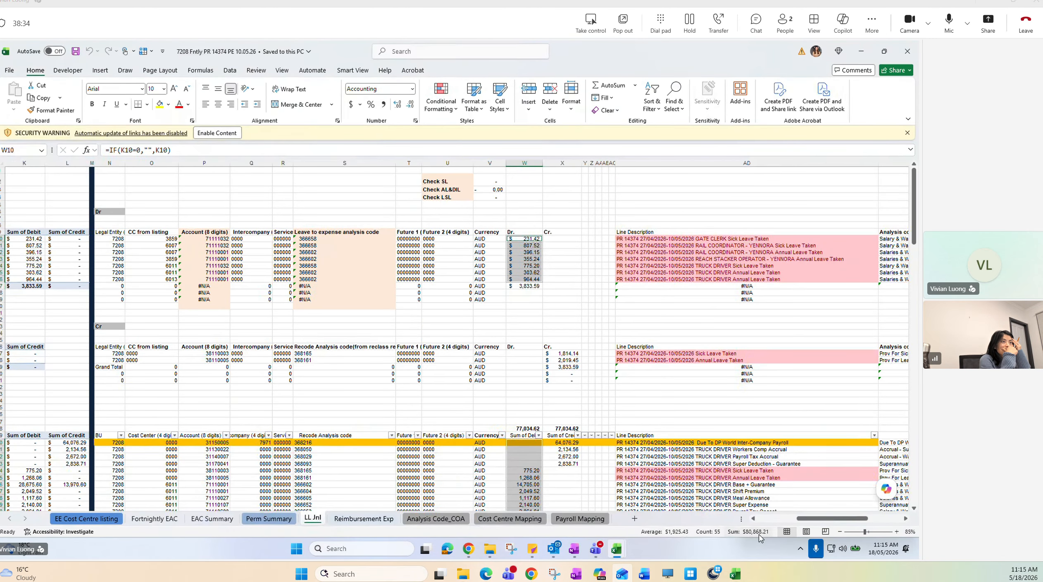
click(856, 55)
Display the Create Journal commands and check the journal line columns from Company across to Line Description
click(535, 308)
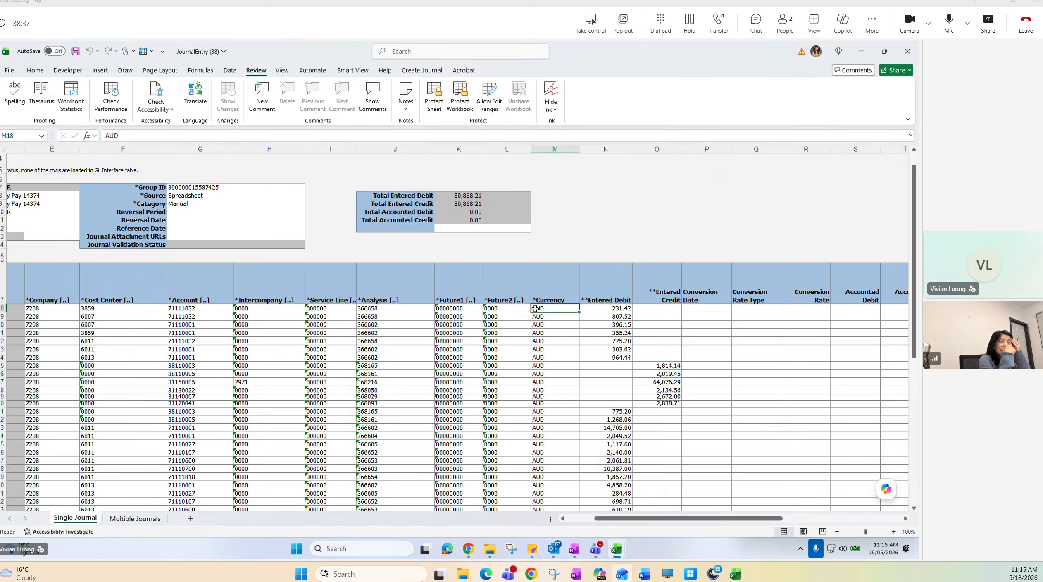
click(421, 71)
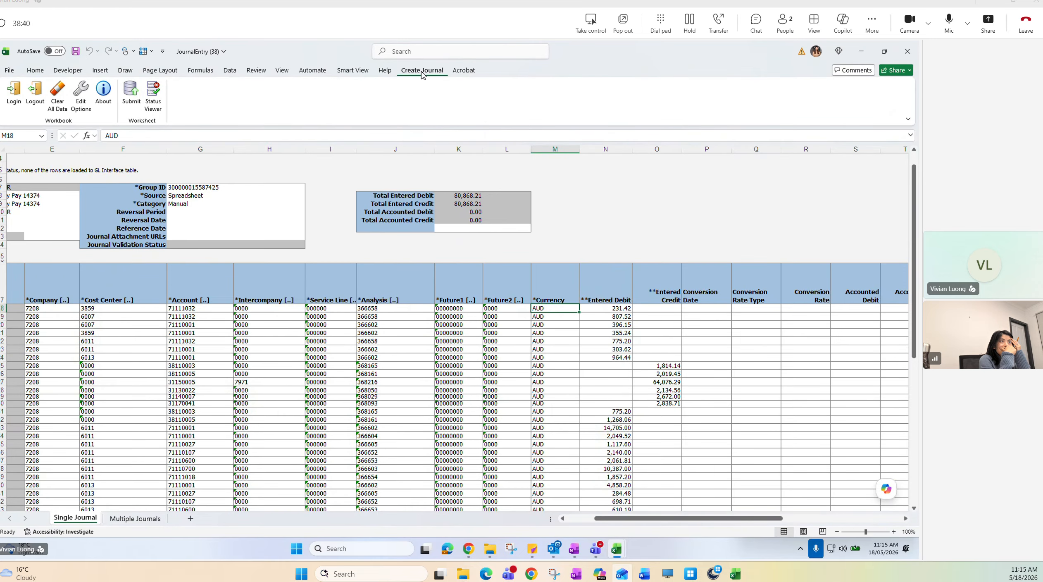
click(581, 444)
drag(51, 297, 595, 303)
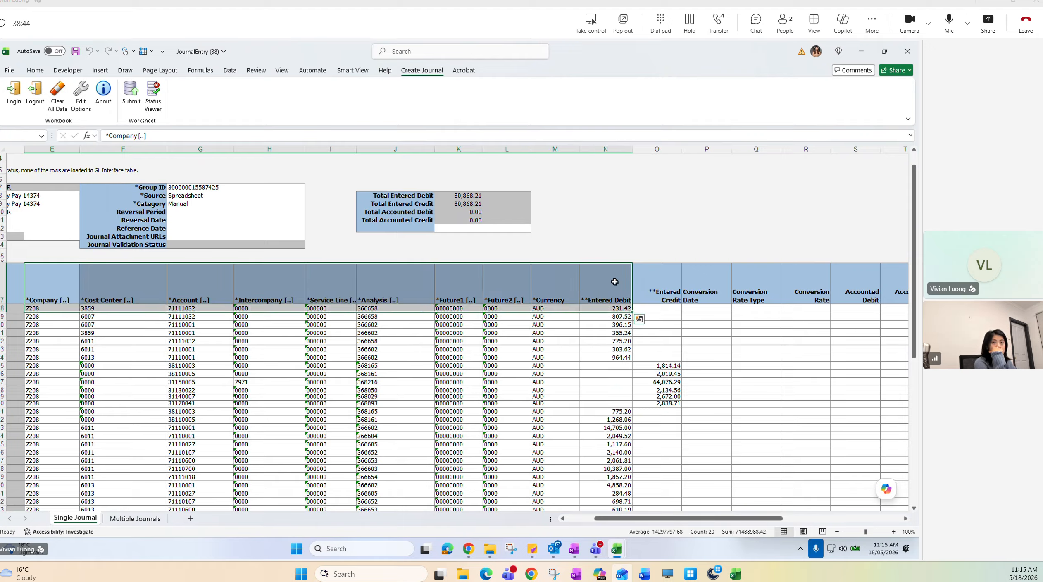
click(666, 299)
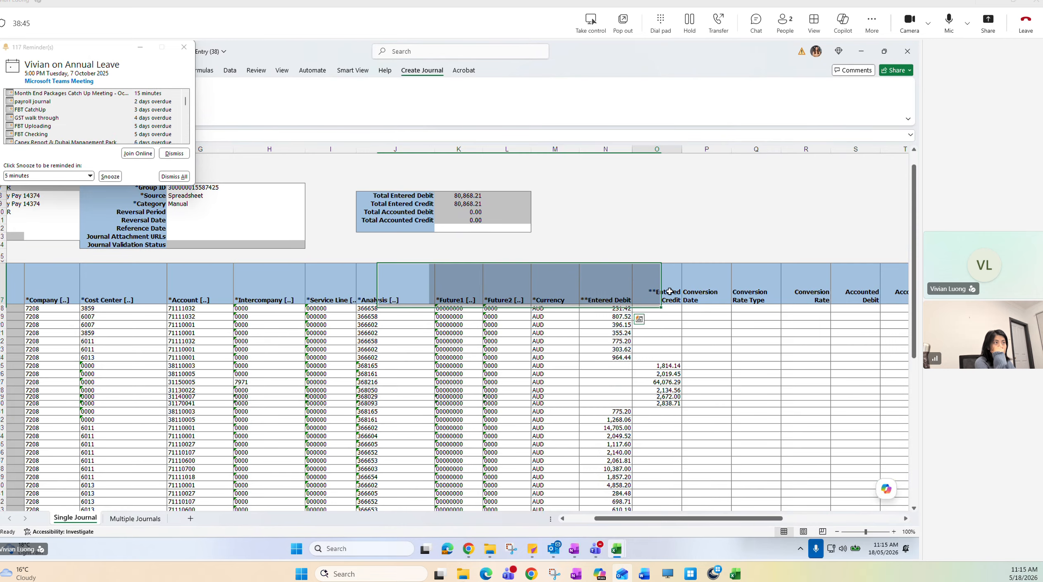
click(690, 332)
drag(714, 518, 796, 527)
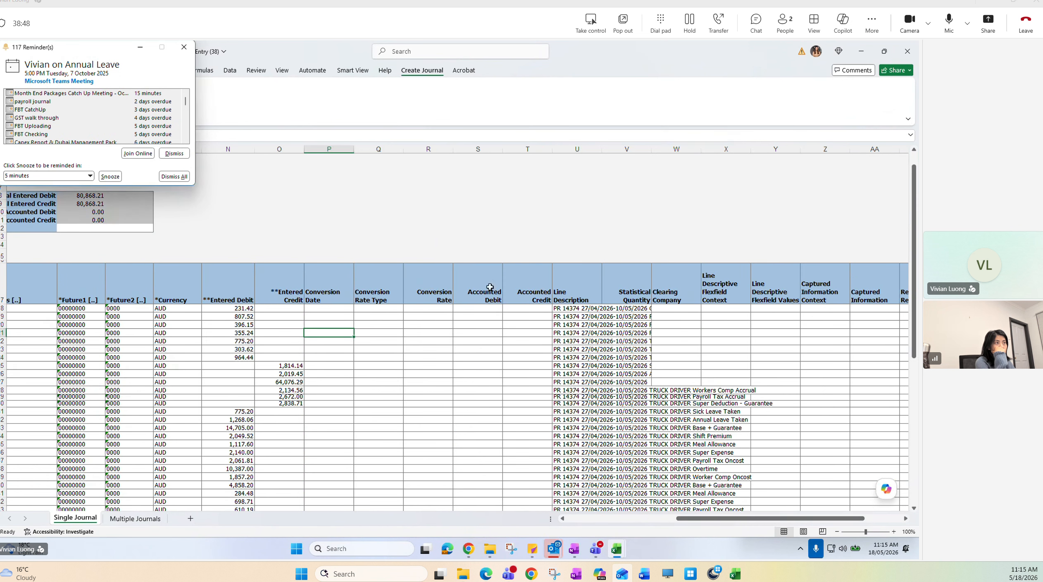
Widen the Line Description column to fit its full text
click(597, 285)
double_click(602, 145)
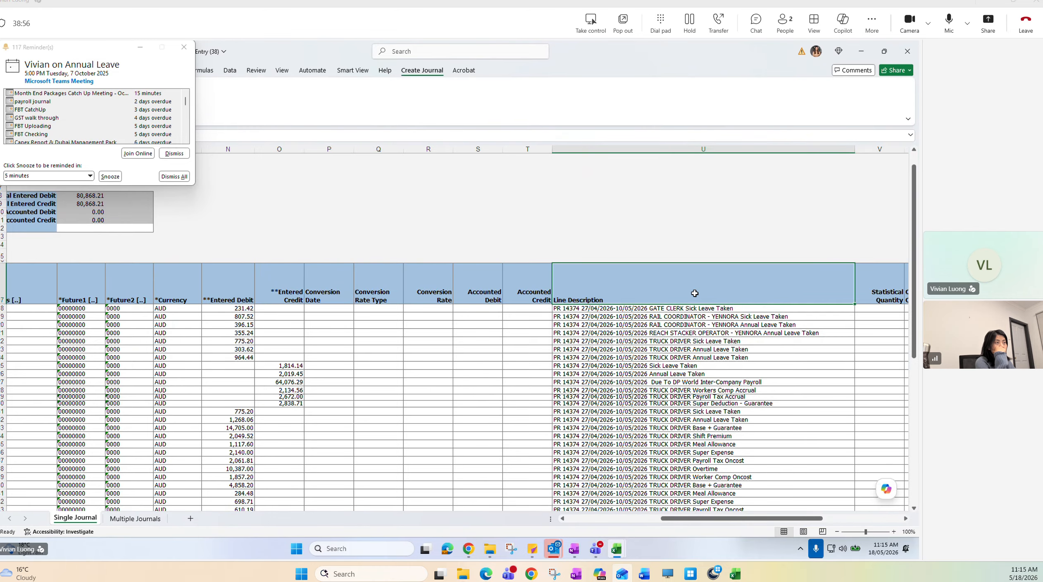
click(691, 324)
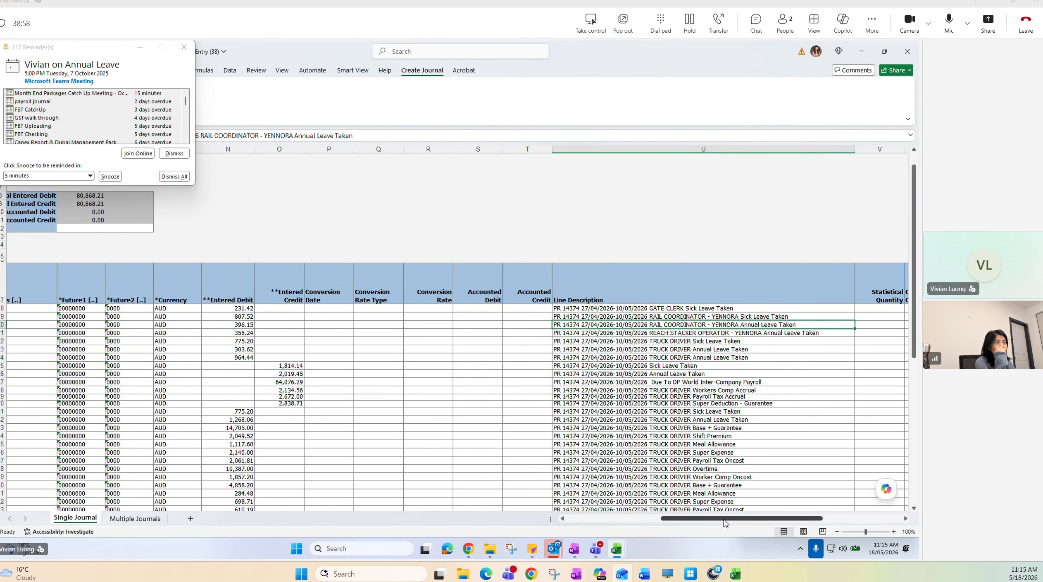
Submit the 7208-0526 fortnightly pay journal with Submit Journal Import and Posting and descriptive flexfields set to Yes without validation
drag(724, 523, 532, 531)
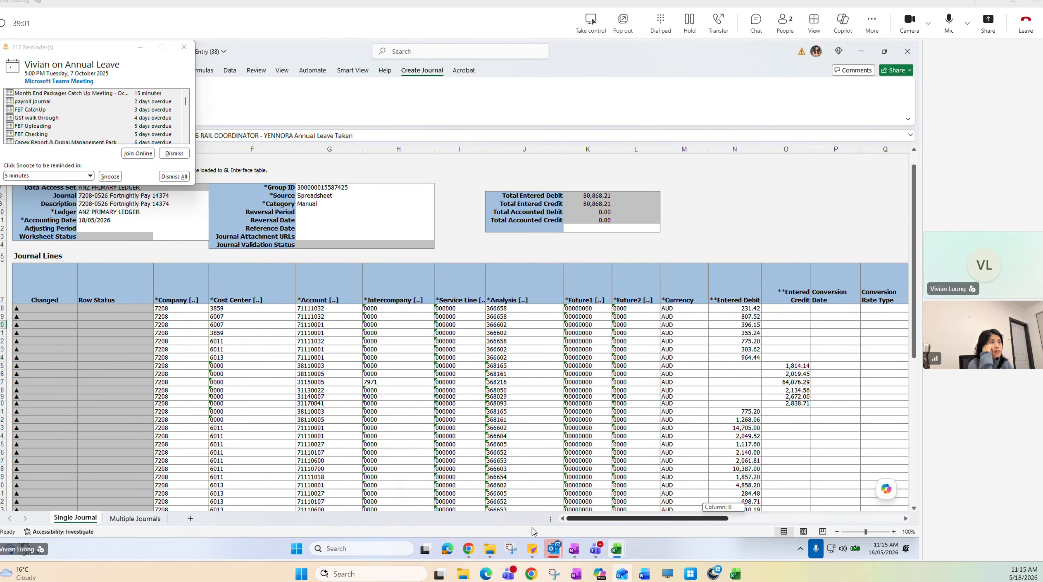
click(140, 47)
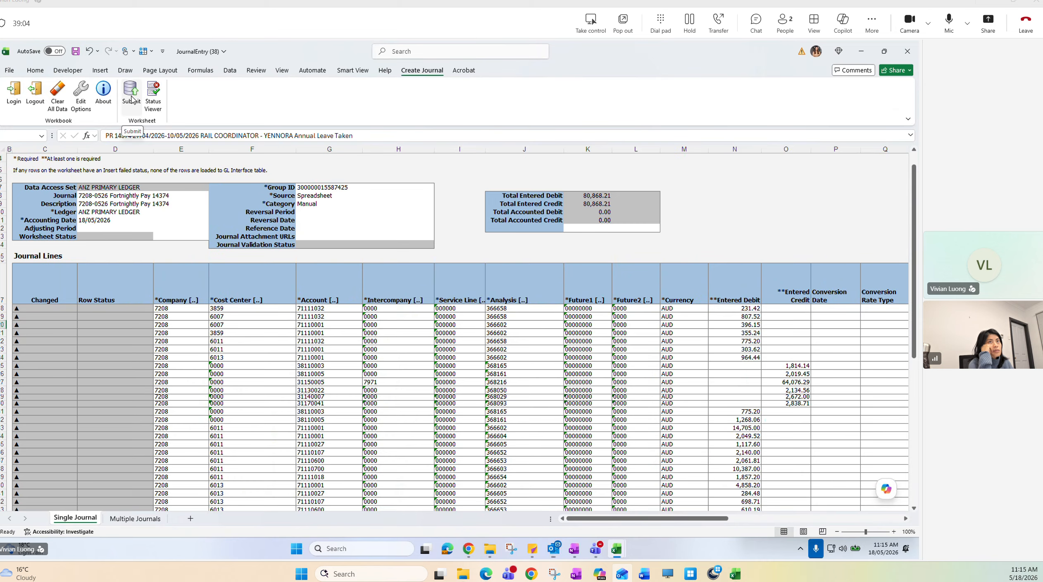
click(131, 100)
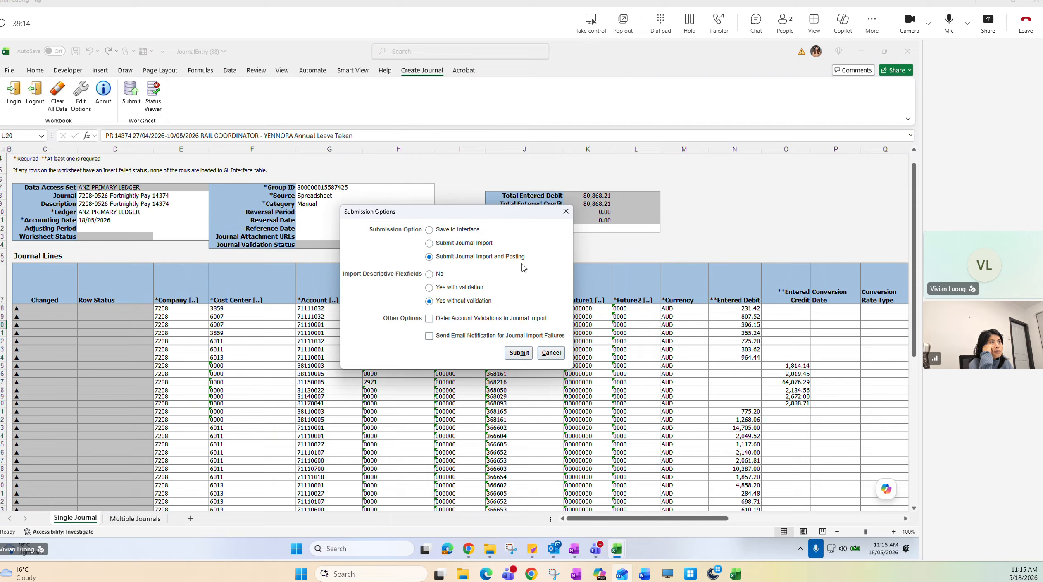
click(518, 352)
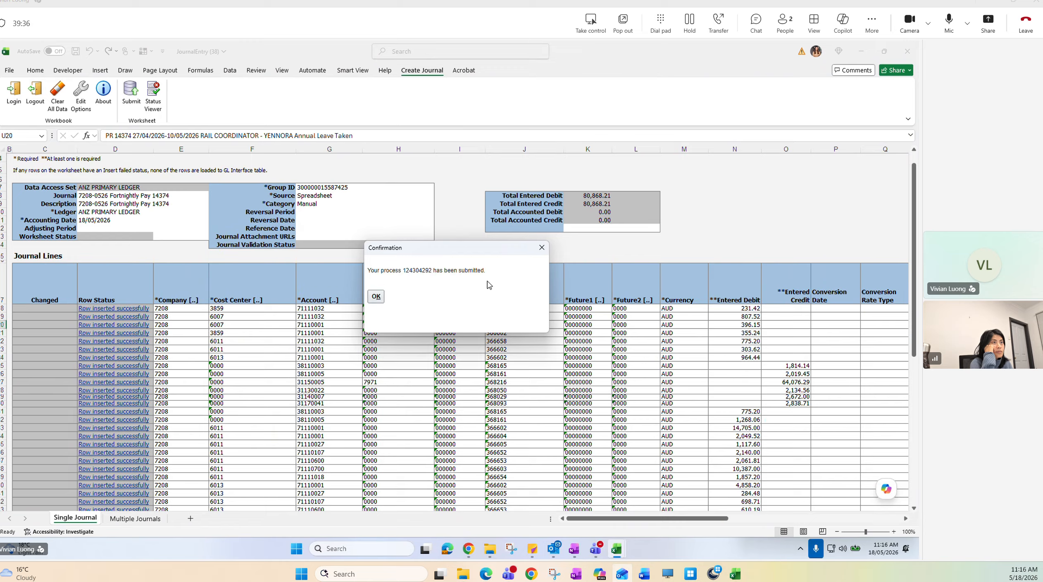
click(376, 296)
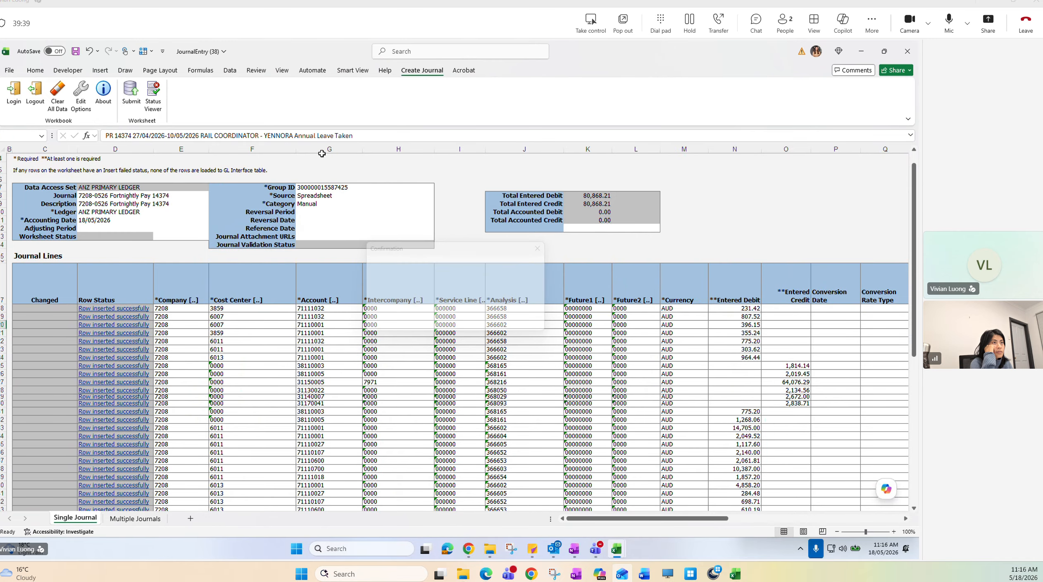
click(33, 71)
click(10, 72)
click(25, 200)
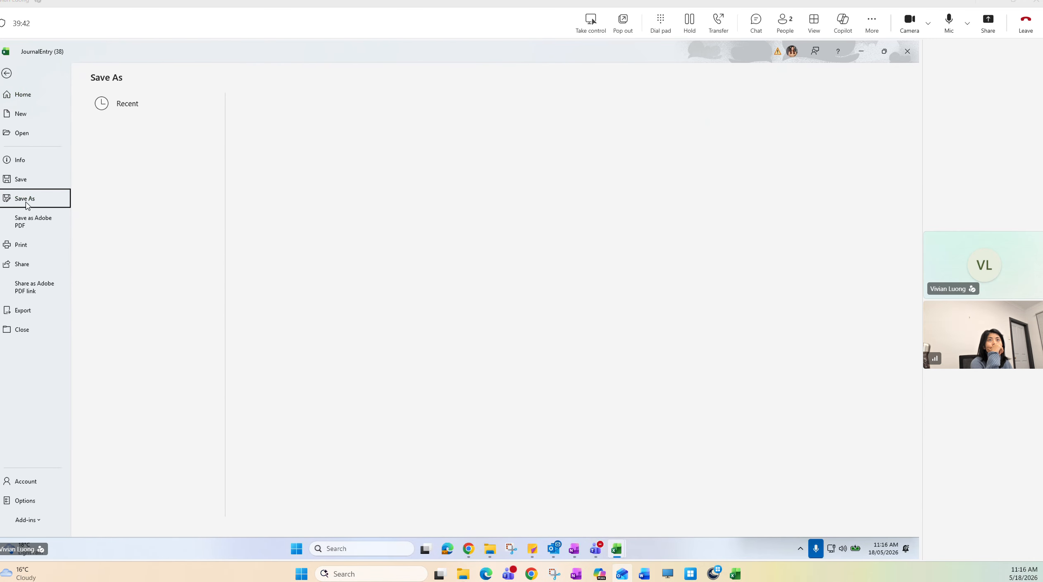
click(139, 426)
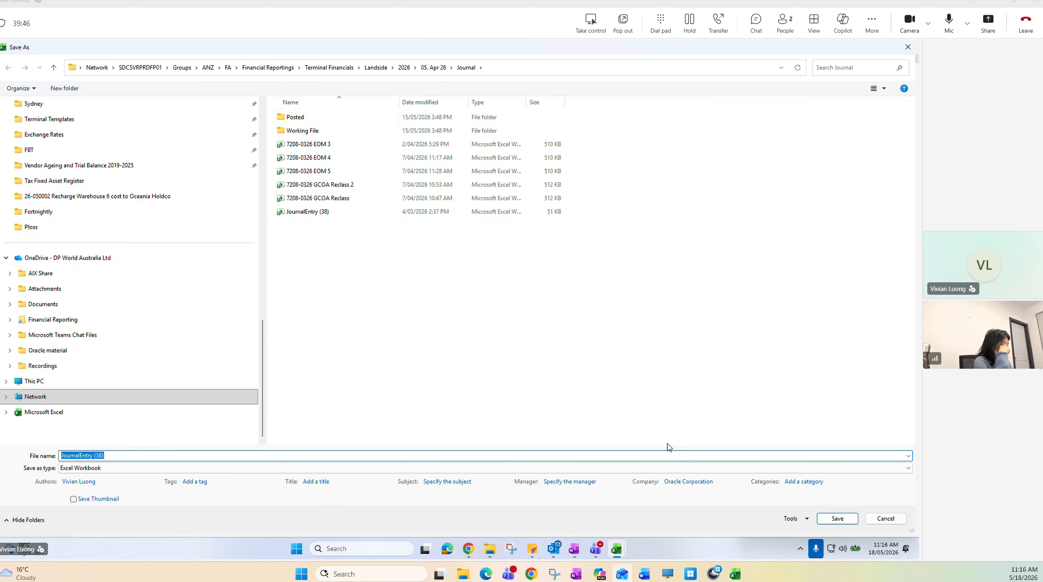
click(885, 518)
click(10, 80)
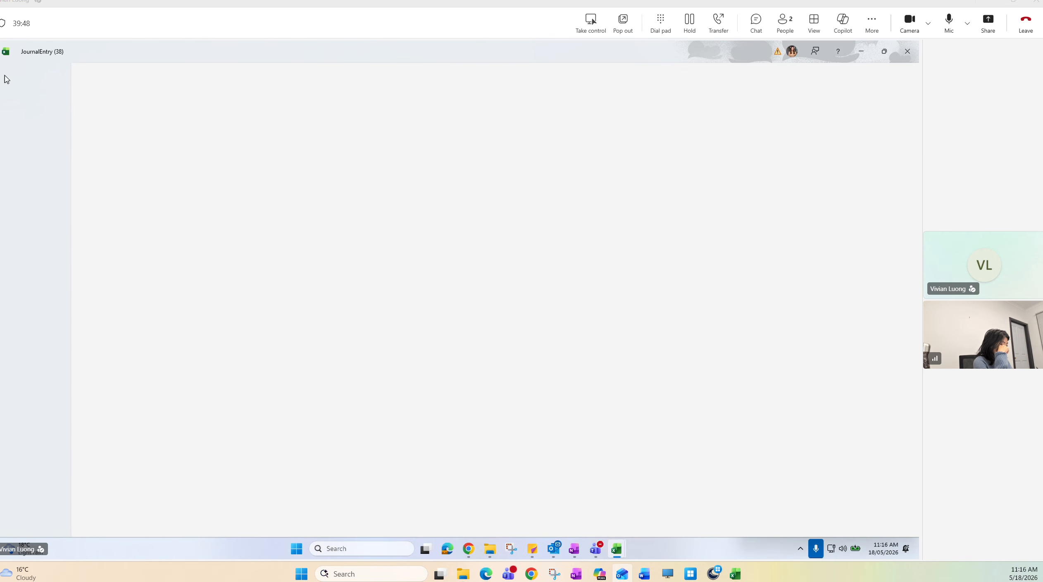
Copy the journal name 7208-0526 Fortnightly Pay 14374 from the Journal field in the worksheet header
click(134, 195)
drag(202, 136, 92, 141)
key(ctrl+c)
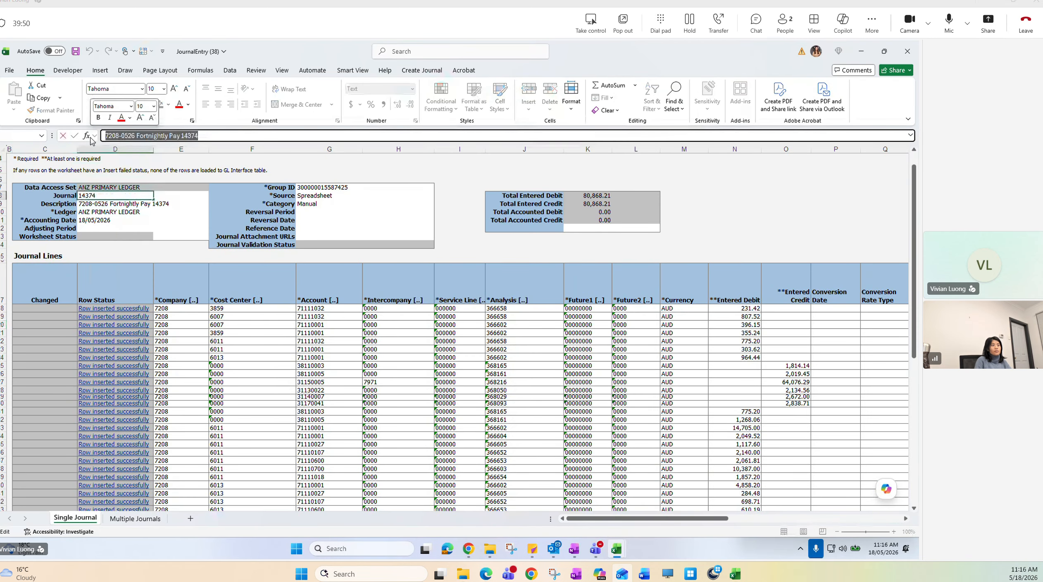
Save the journal workbook in the 05. Apr 26 Journal Posted folder as 7208-0526 Fortnightly Pay 14374, and close it
click(9, 70)
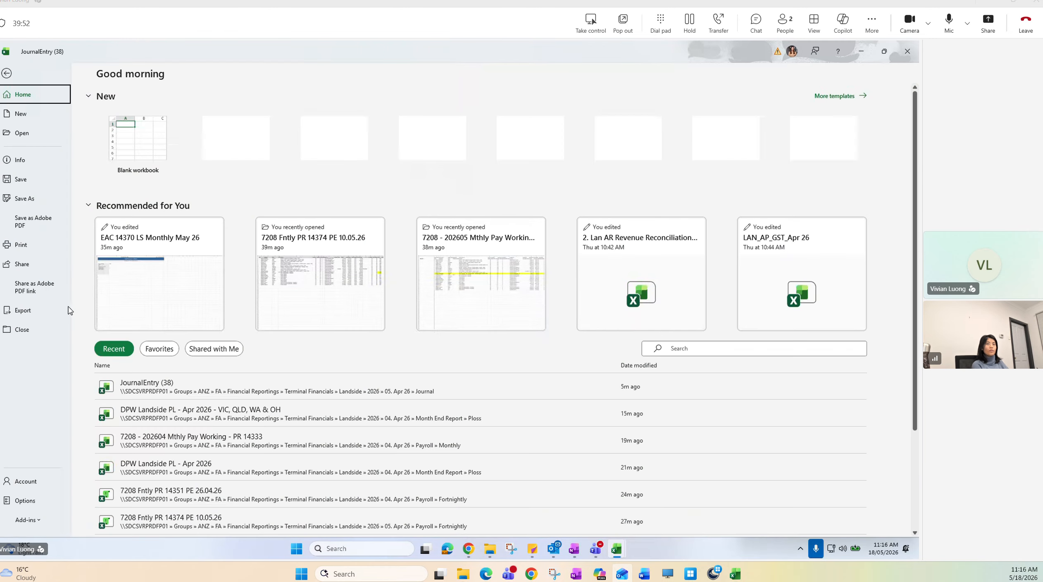
click(33, 203)
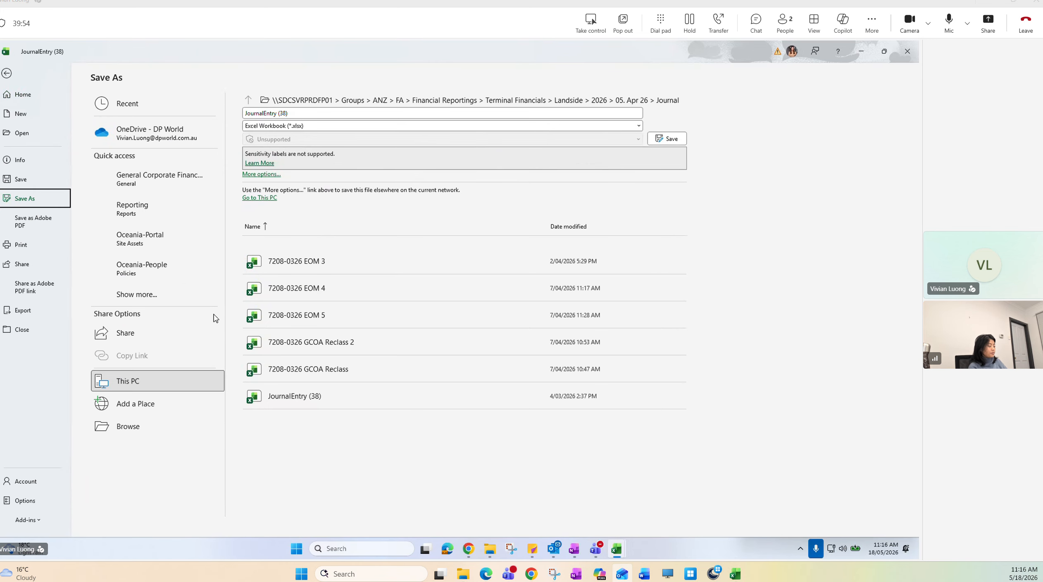
click(143, 425)
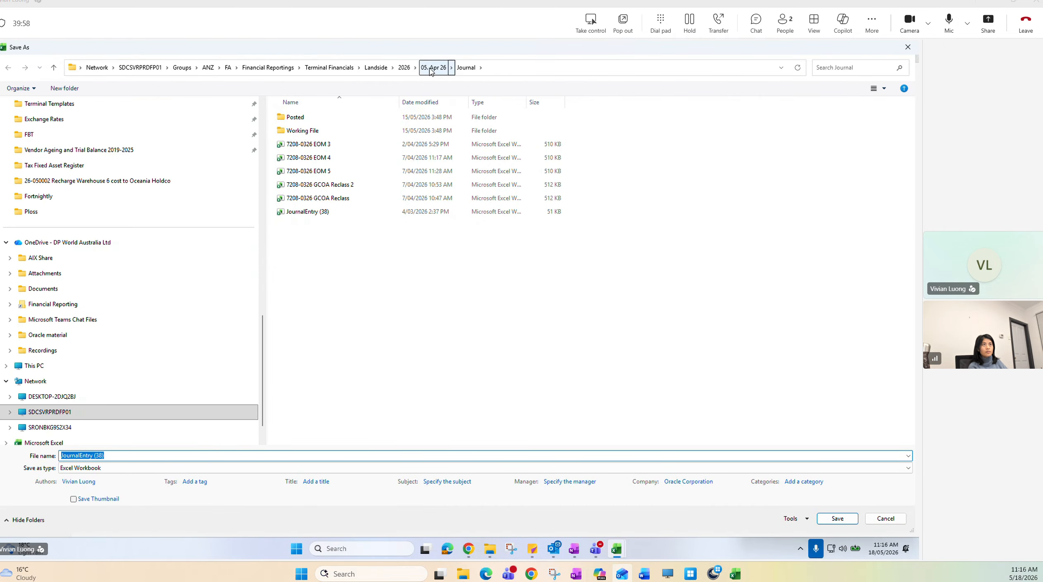
click(358, 121)
double_click(359, 122)
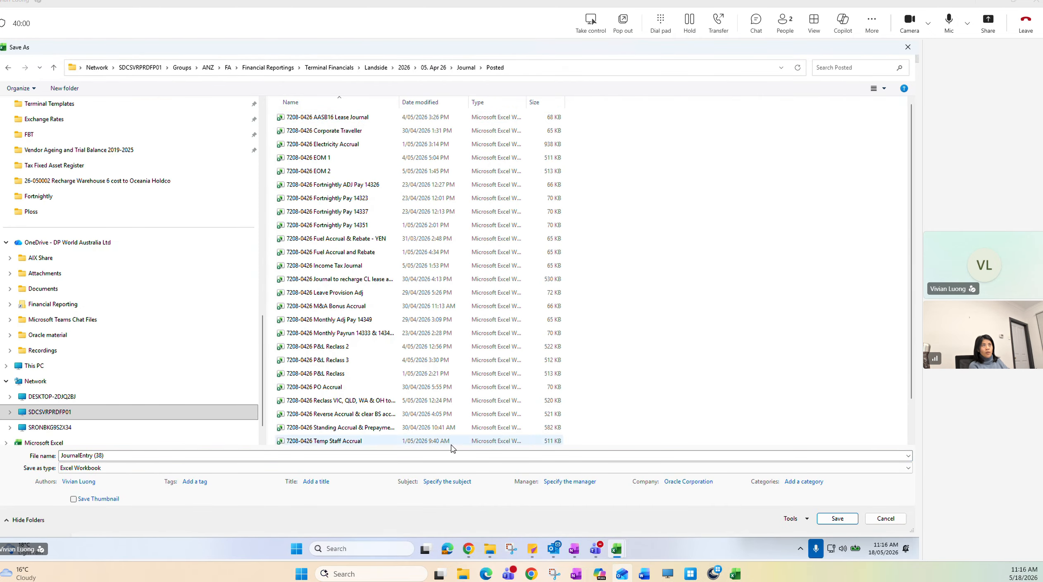
click(247, 458)
key(ctrl+v)
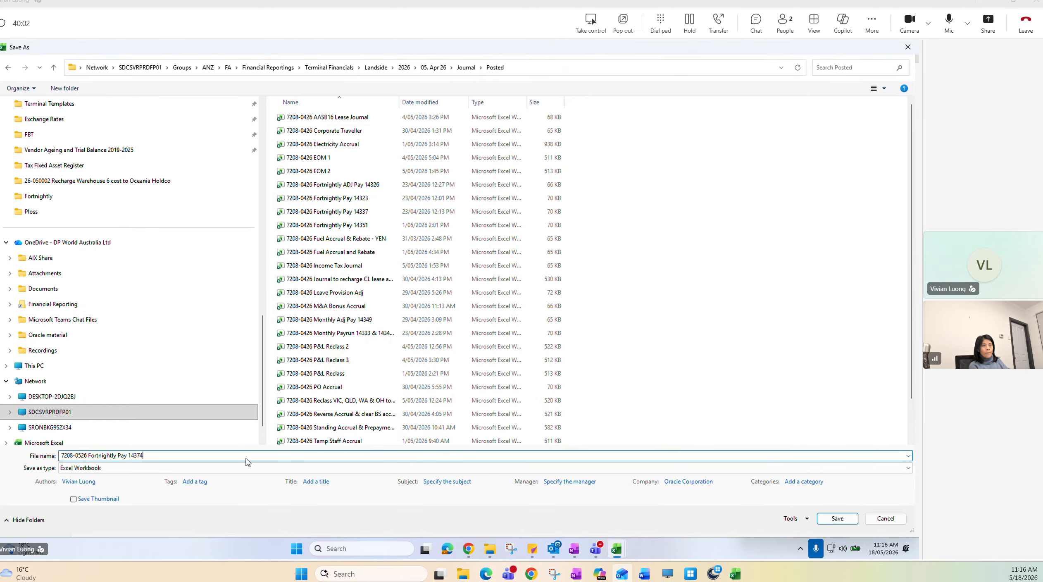
key(Return)
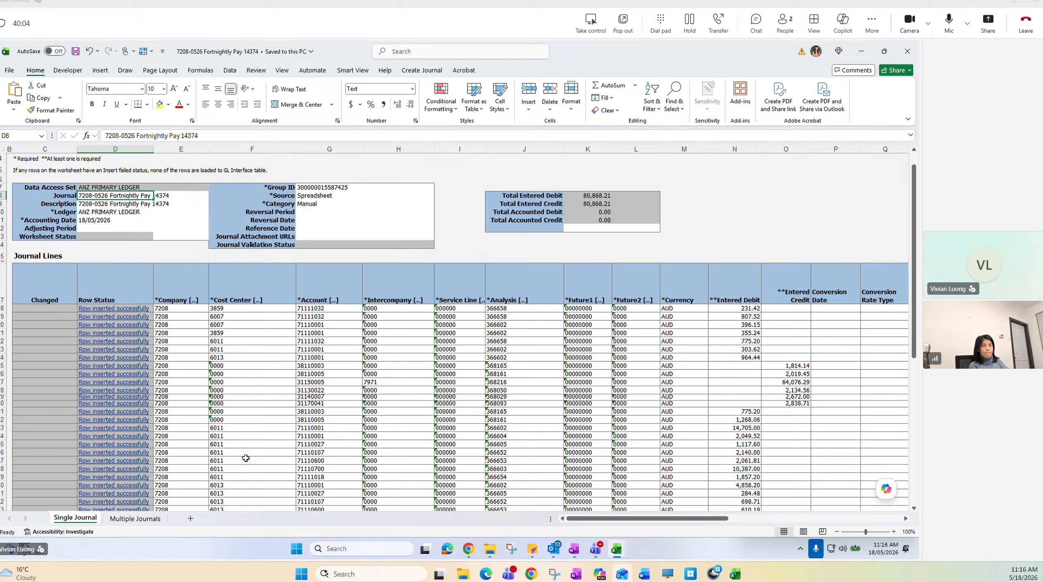
click(246, 460)
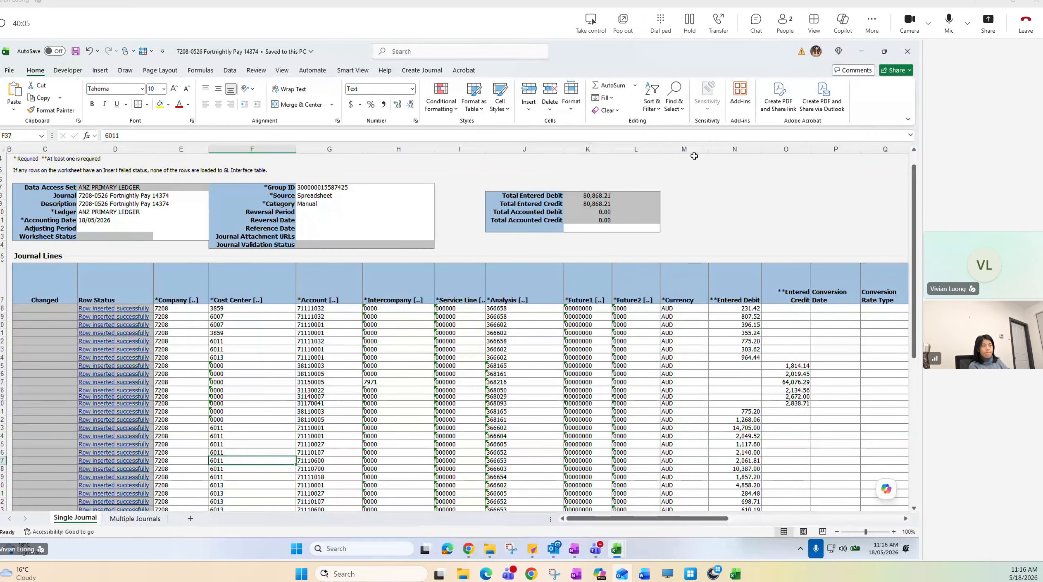
click(907, 51)
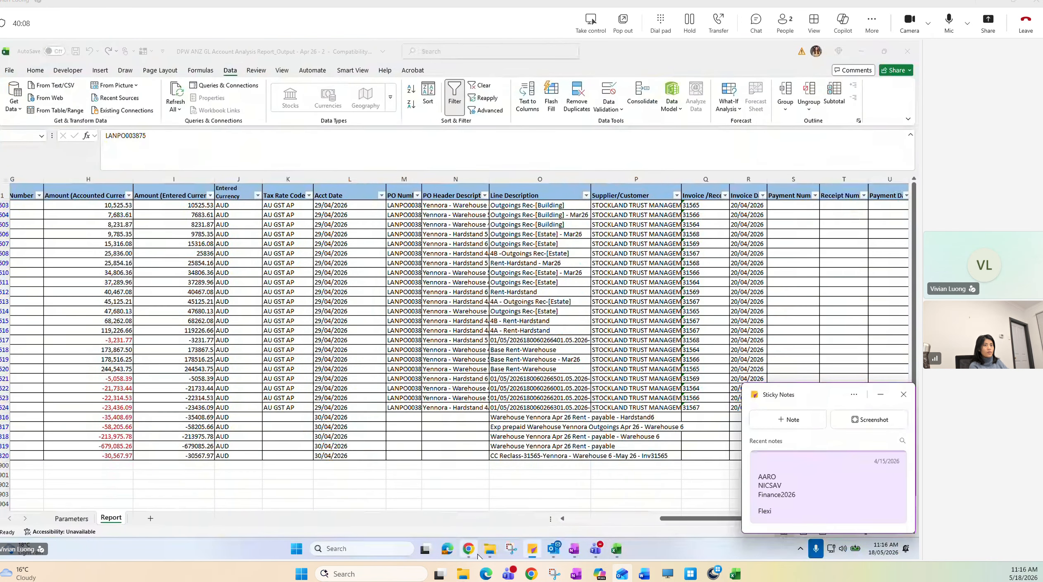
Switch to the Journal window in File Explorer, open its Posted folder and sort the files by date modified, newest first
mouse_move(489, 548)
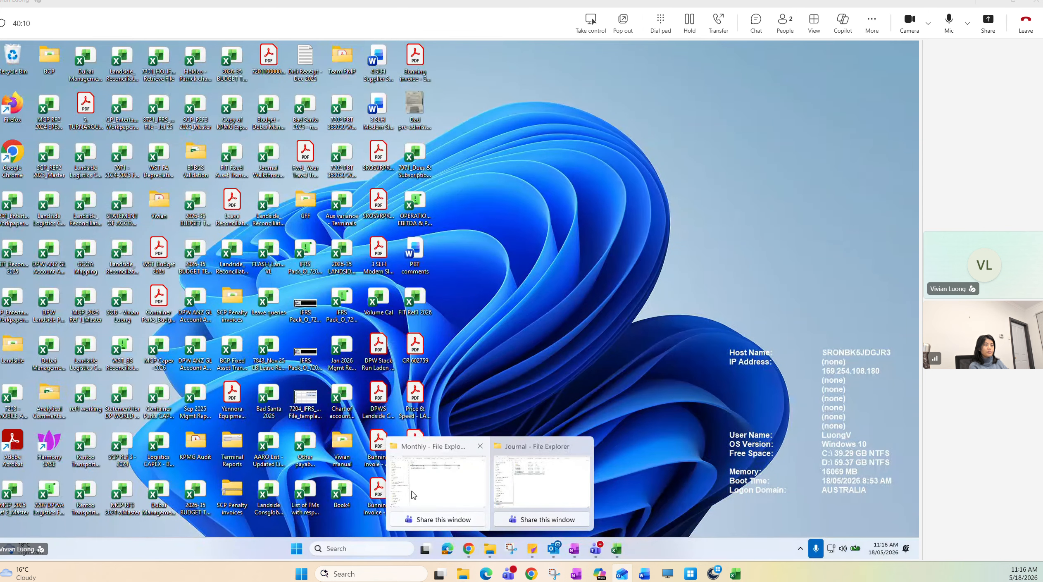
click(571, 498)
double_click(419, 115)
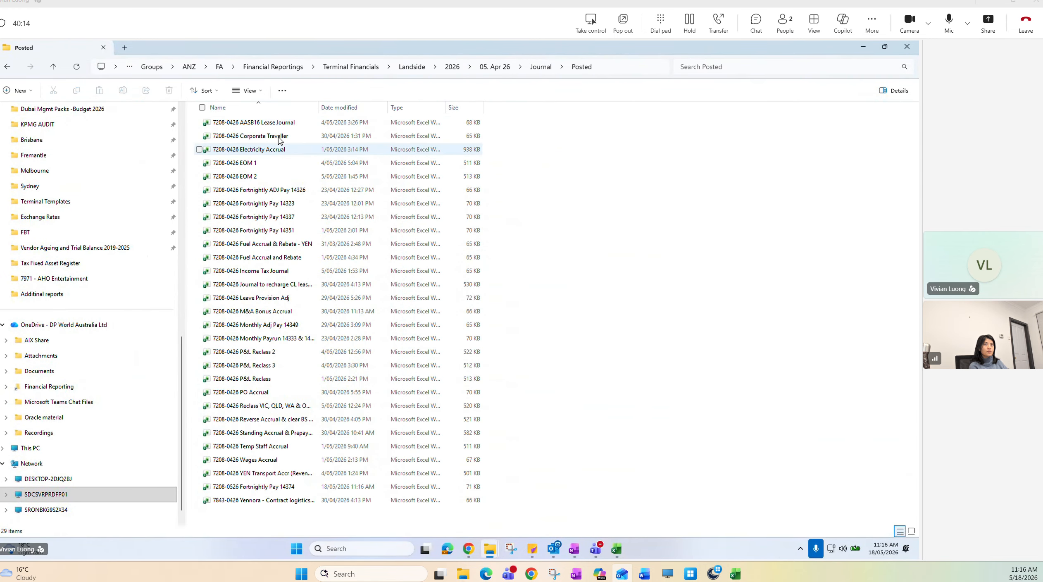
click(343, 110)
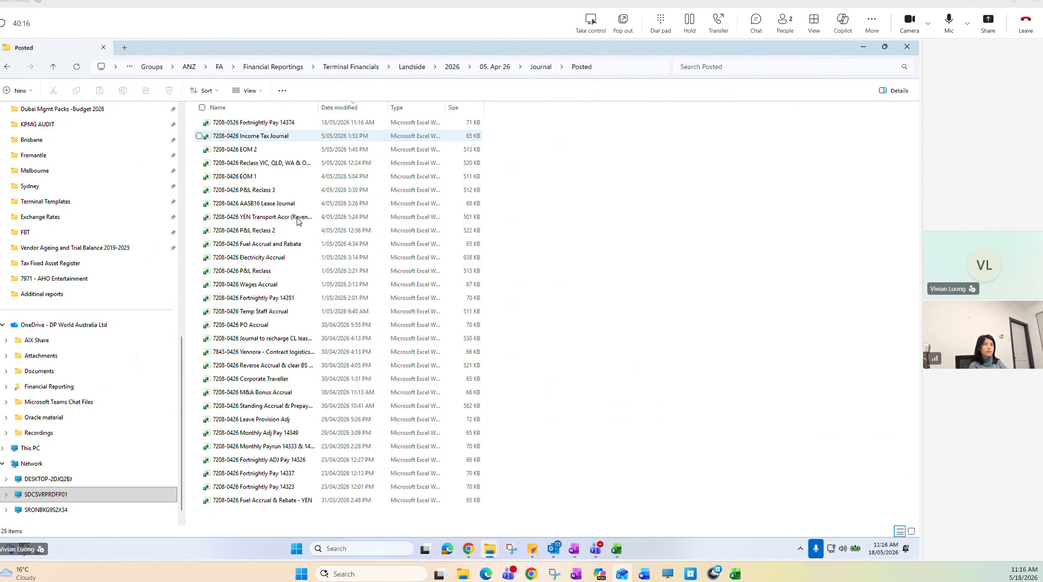
key(ctrl+a)
right_click(288, 276)
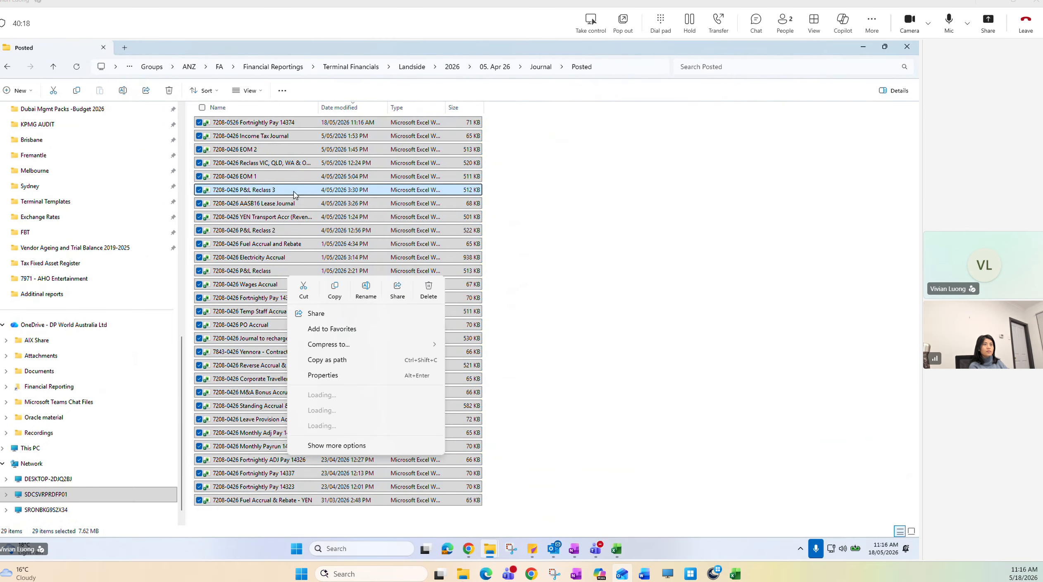
click(295, 154)
Move every file except 7208-0526 Fortnightly Pay 14374 from Posted up to the Journal folder, and check what remains in Posted
click(294, 139)
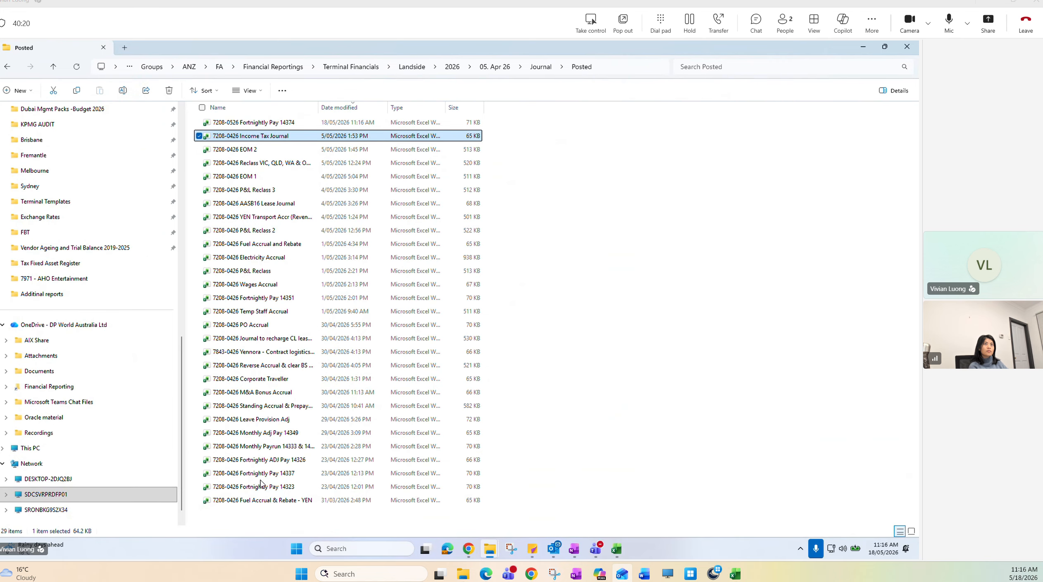
shift+click(253, 500)
right_click(316, 307)
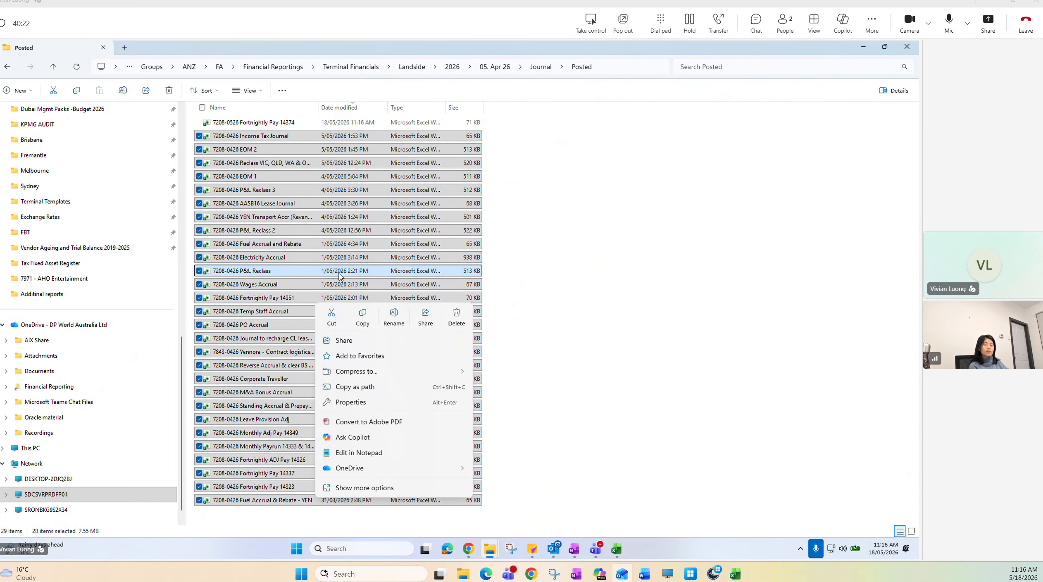
click(333, 321)
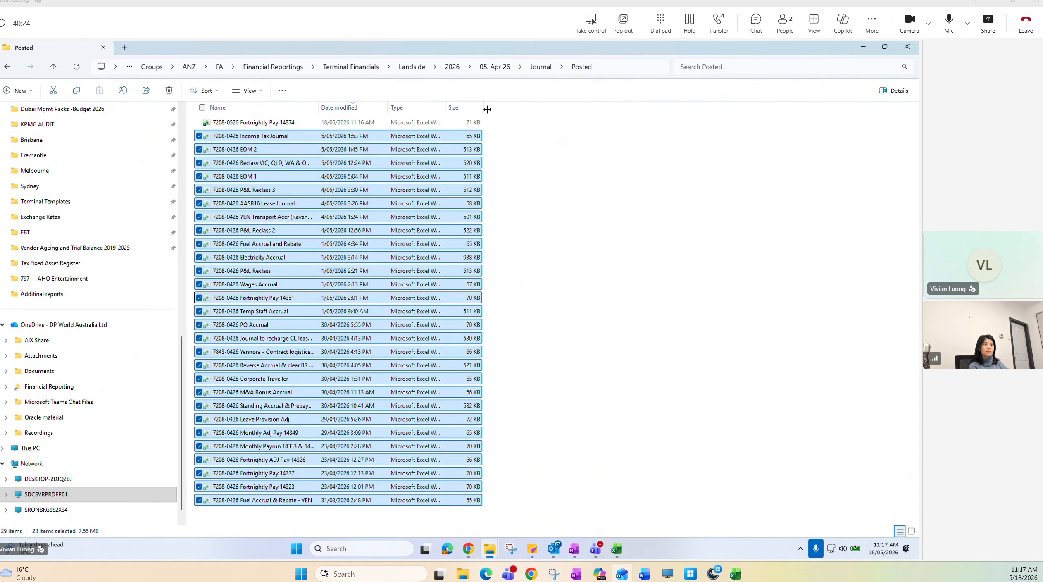
click(540, 68)
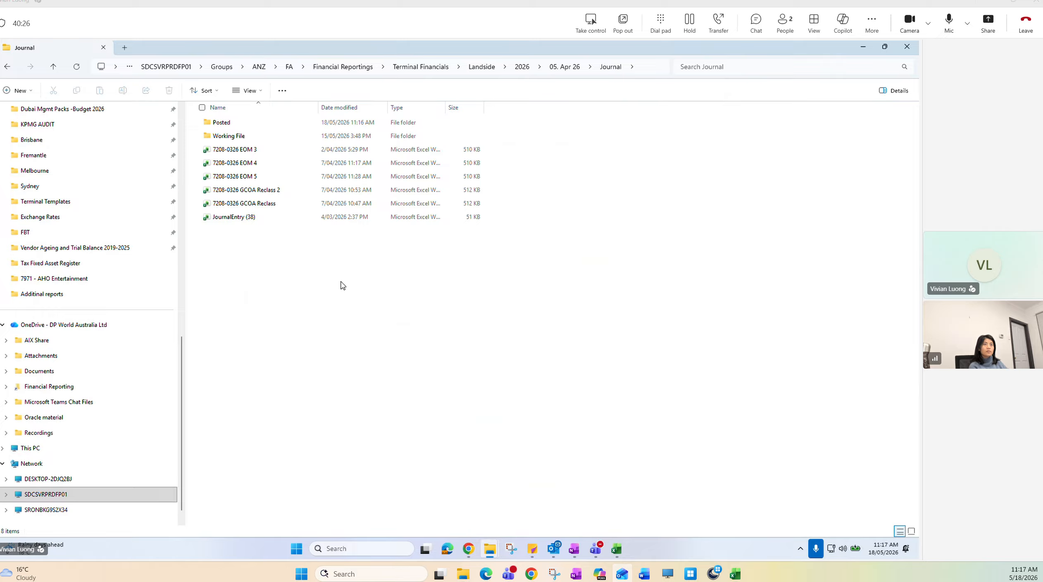
key(ctrl+v)
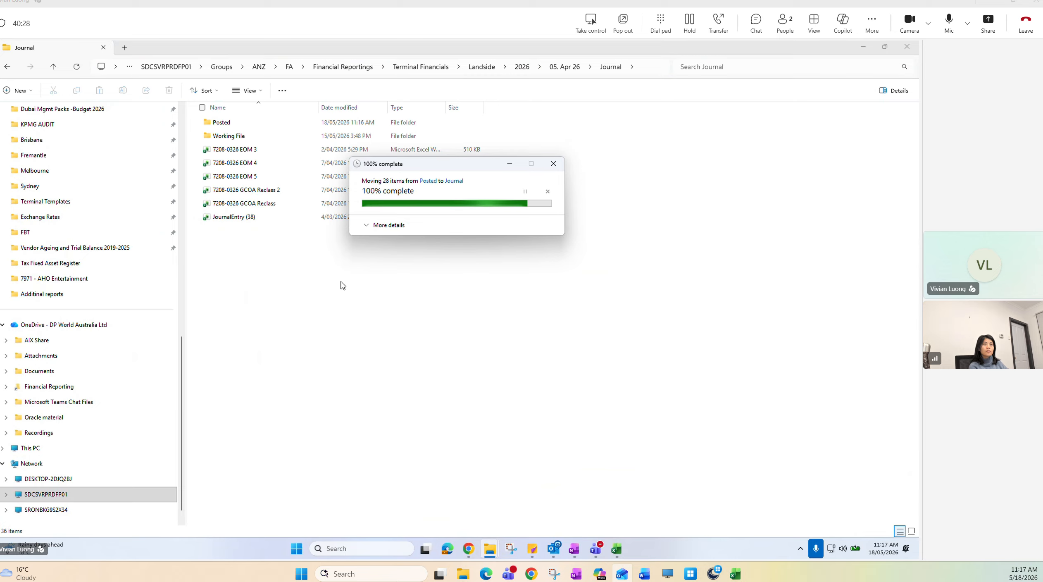
double_click(274, 123)
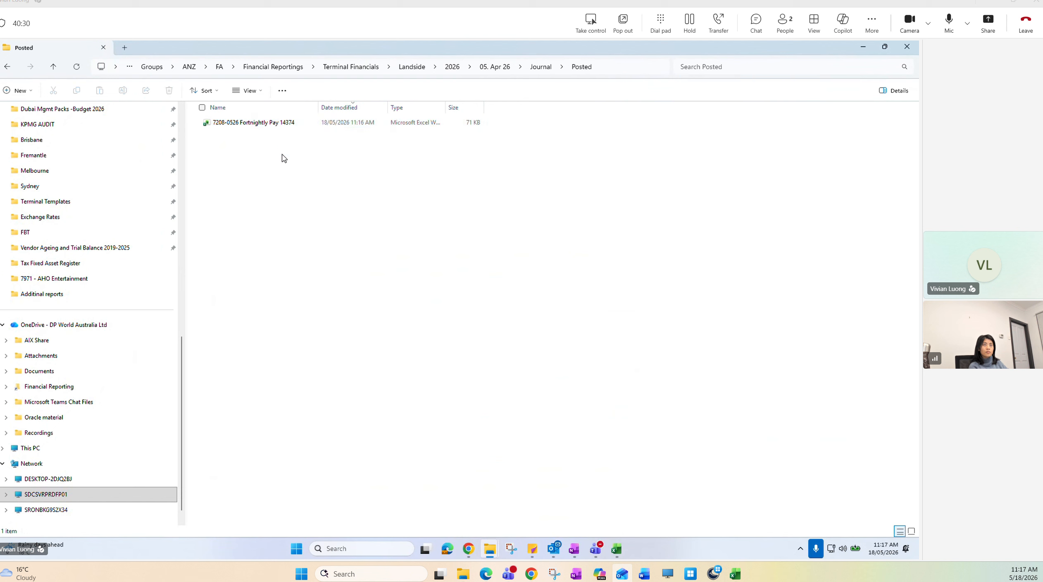
Review the month's journal files in the Journal folder from the Fortnightly Pay entries down to the last file
click(540, 68)
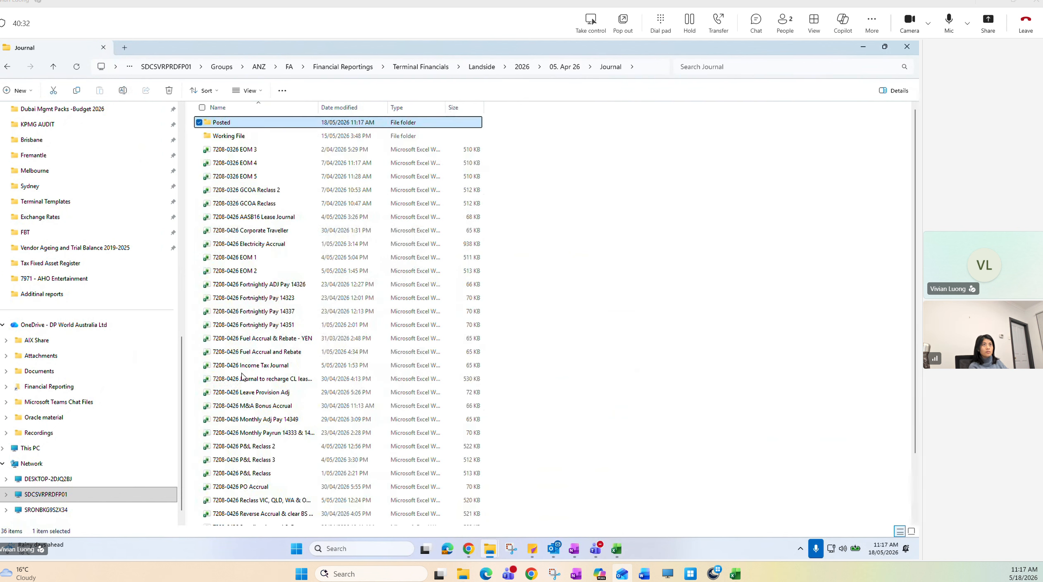
scroll(244, 379, down, 2)
click(296, 264)
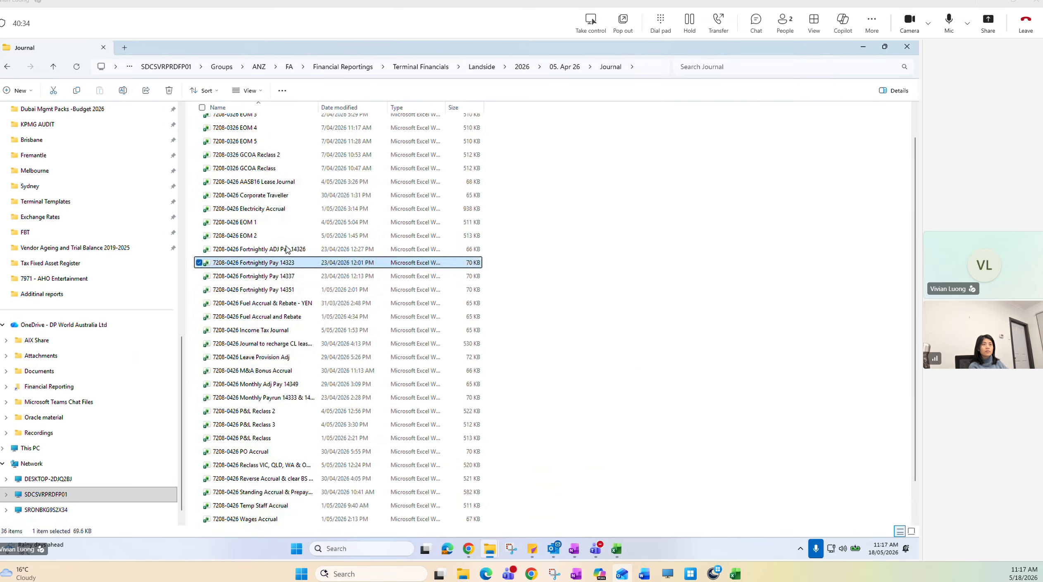
key(Up)
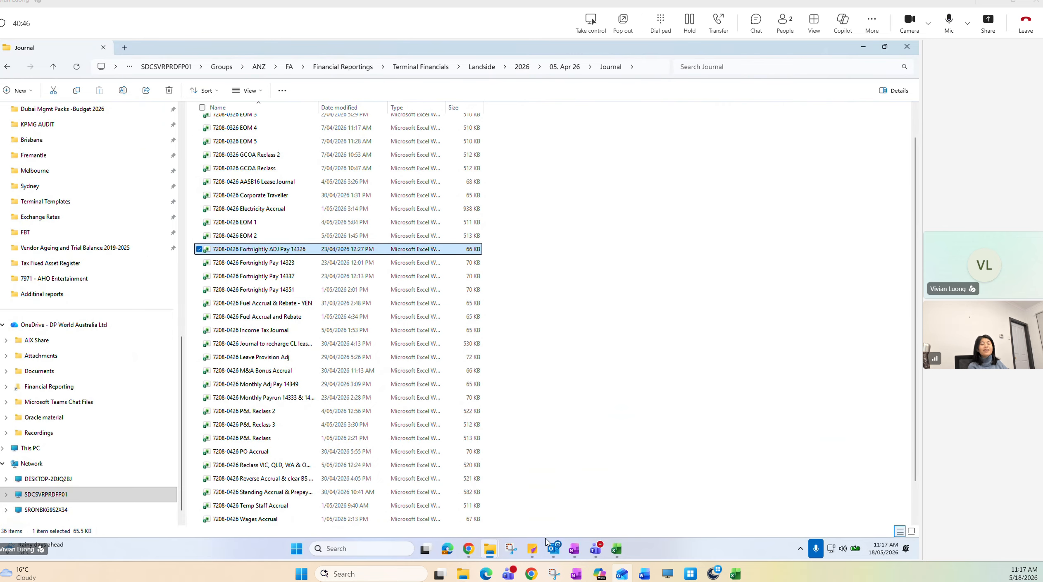
click(573, 548)
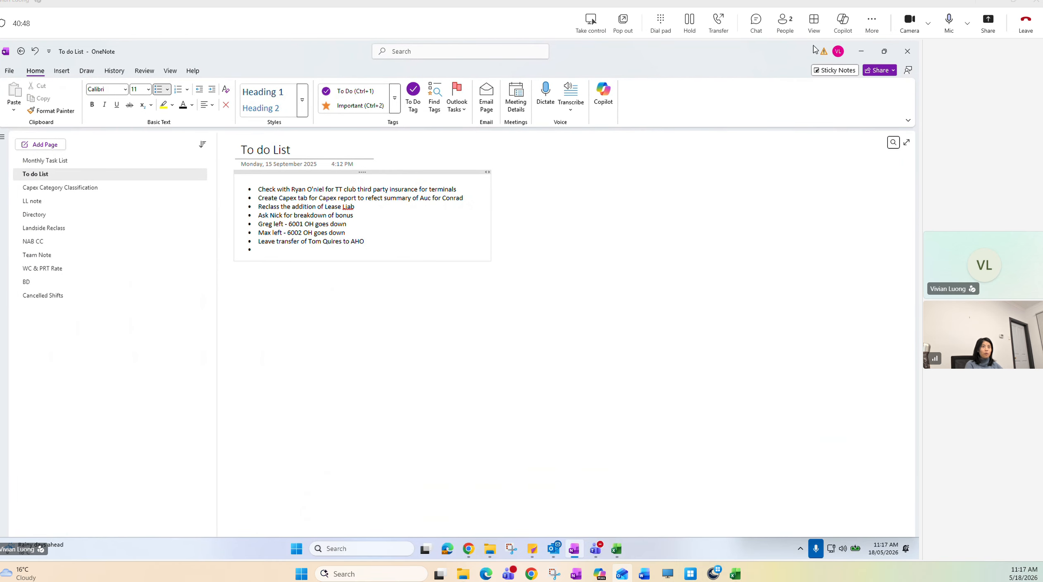
click(861, 51)
scroll(446, 423, down, 1)
scroll(445, 421, up, 2)
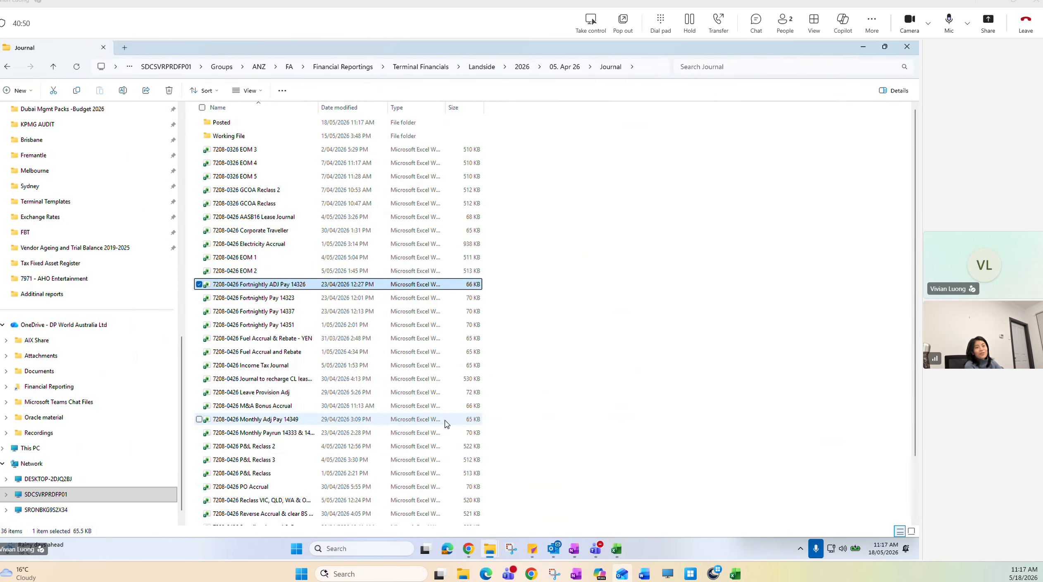
scroll(445, 423, down, 2)
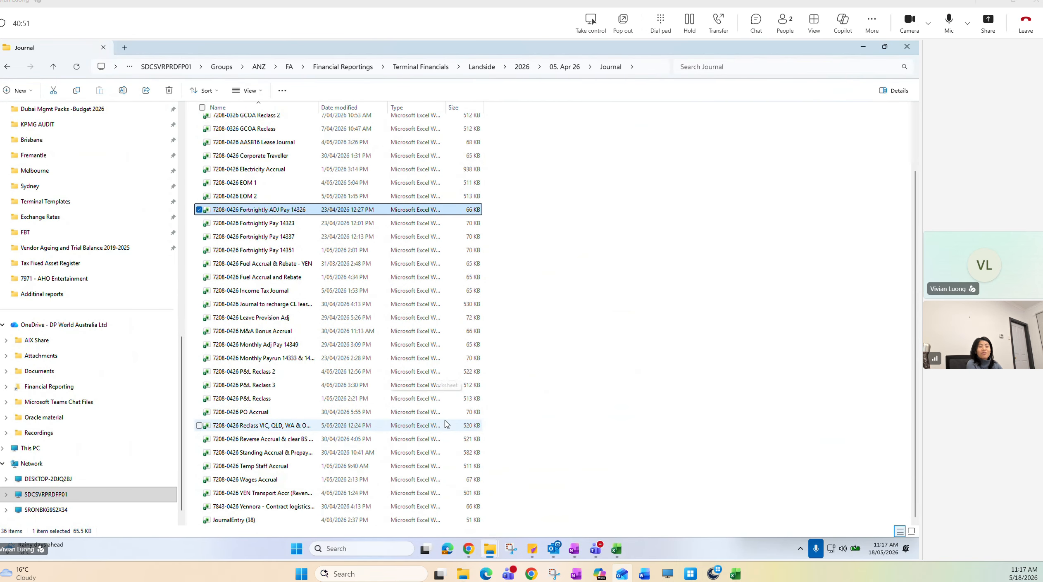
Switch to OneNote, open the Monthly Task List page and clear the tick on Standing/ Prepayment Journal
click(569, 554)
click(49, 161)
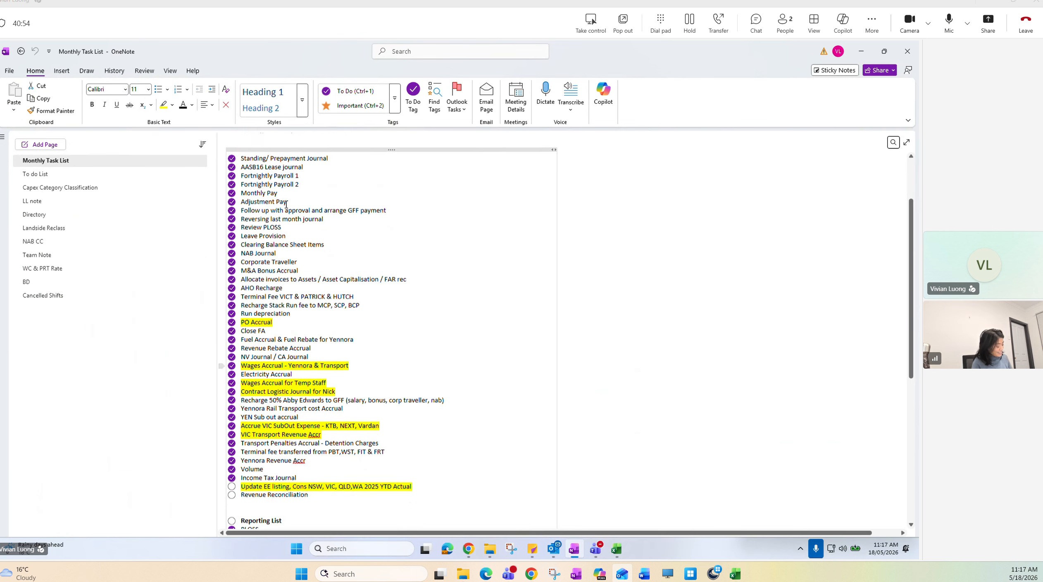
scroll(286, 204, up, 1)
click(232, 193)
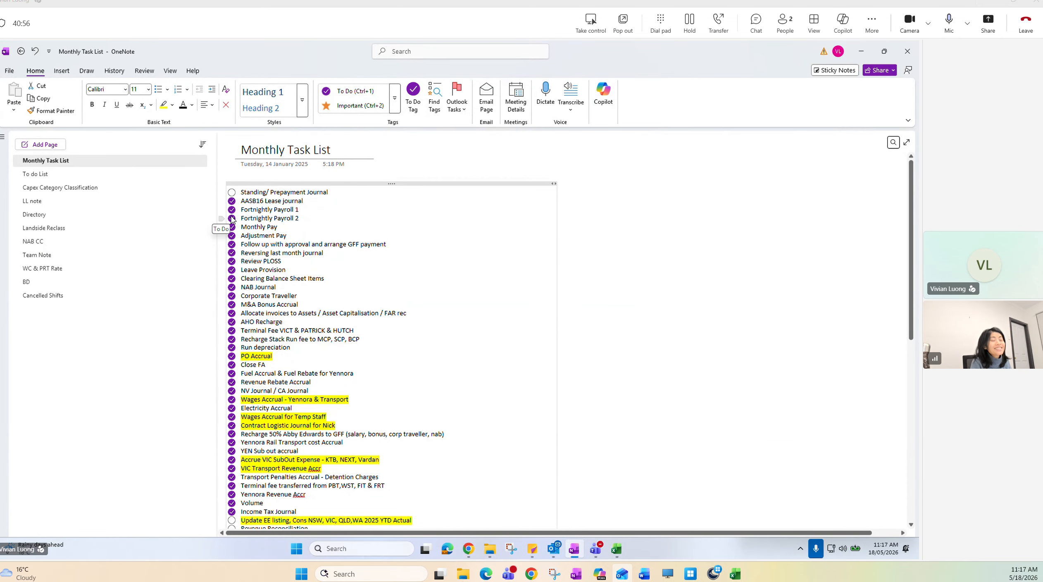
Clear the ticks on AASB16 Lease journal, Fortnightly Payroll 2, Monthly Pay and Adjustment Pay, keeping Fortnightly Payroll 1 ticked
click(232, 210)
click(231, 201)
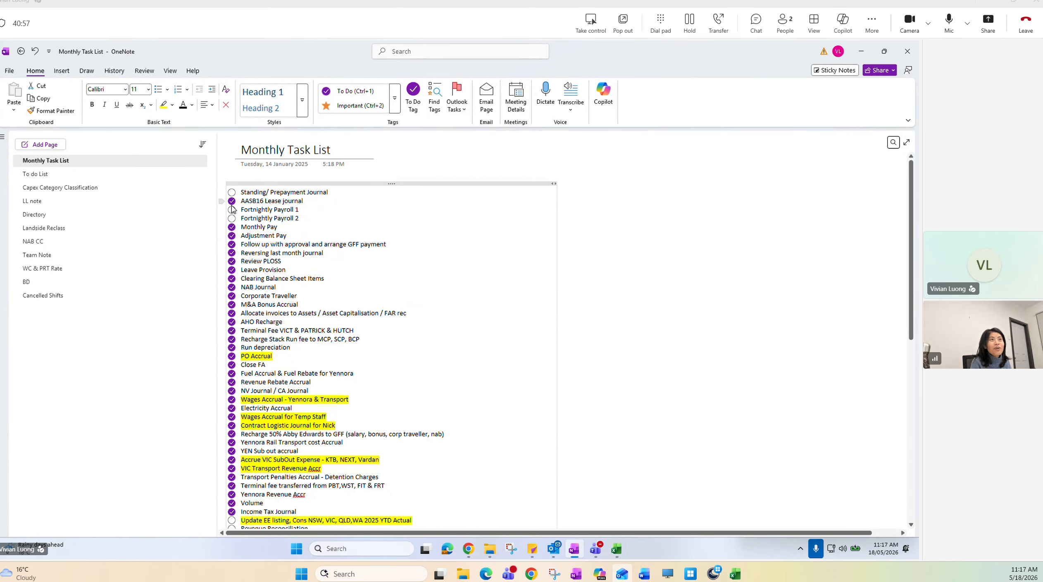
click(232, 226)
click(231, 236)
click(231, 218)
click(232, 210)
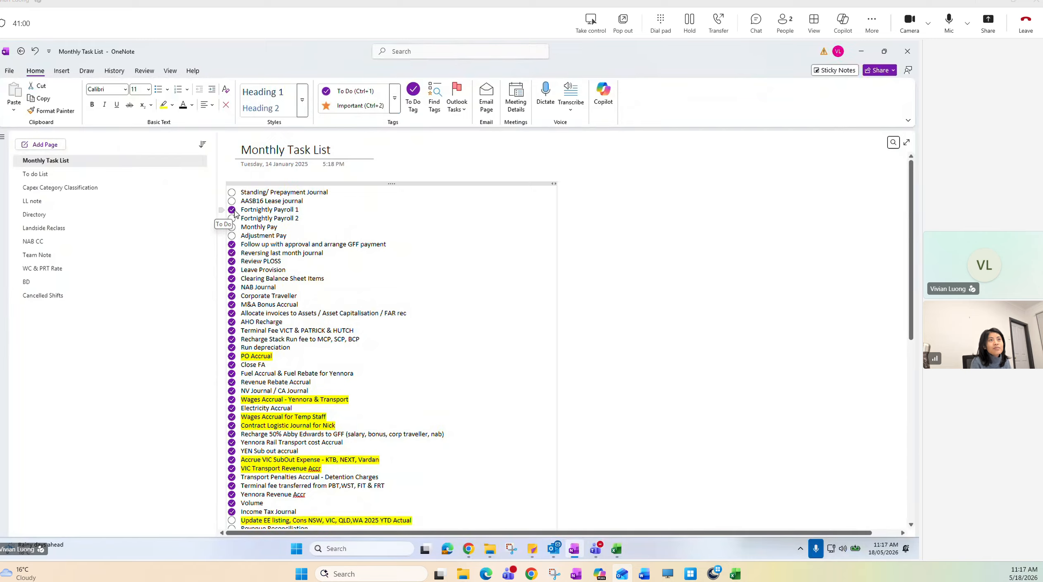
Clear the ticks on every task from Follow up with approval and arrange GFF payment down to Allocate invoices to Assets
click(232, 244)
click(232, 253)
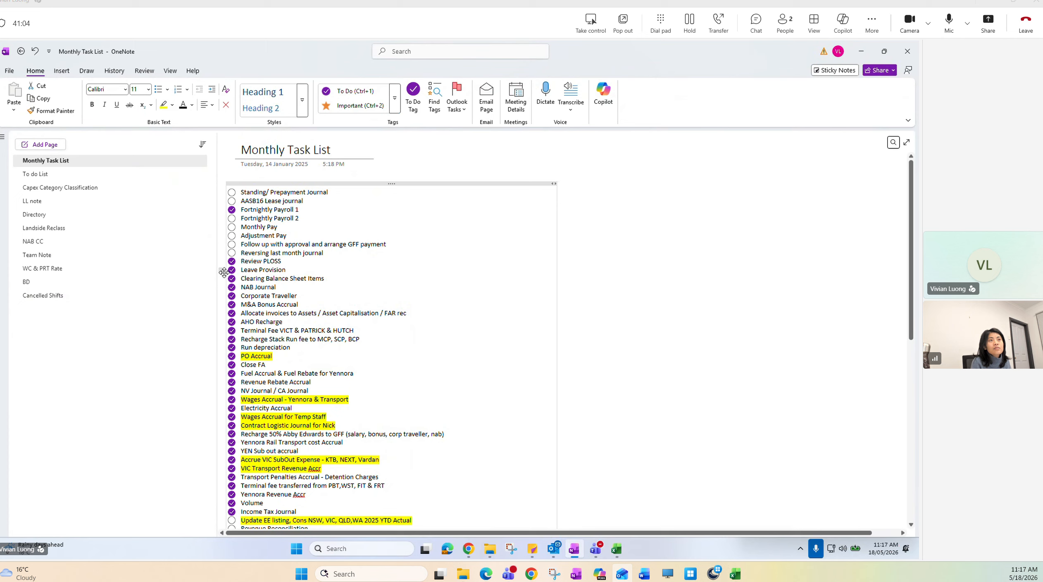
click(232, 261)
click(232, 269)
click(232, 279)
click(232, 287)
click(232, 296)
click(232, 304)
click(231, 314)
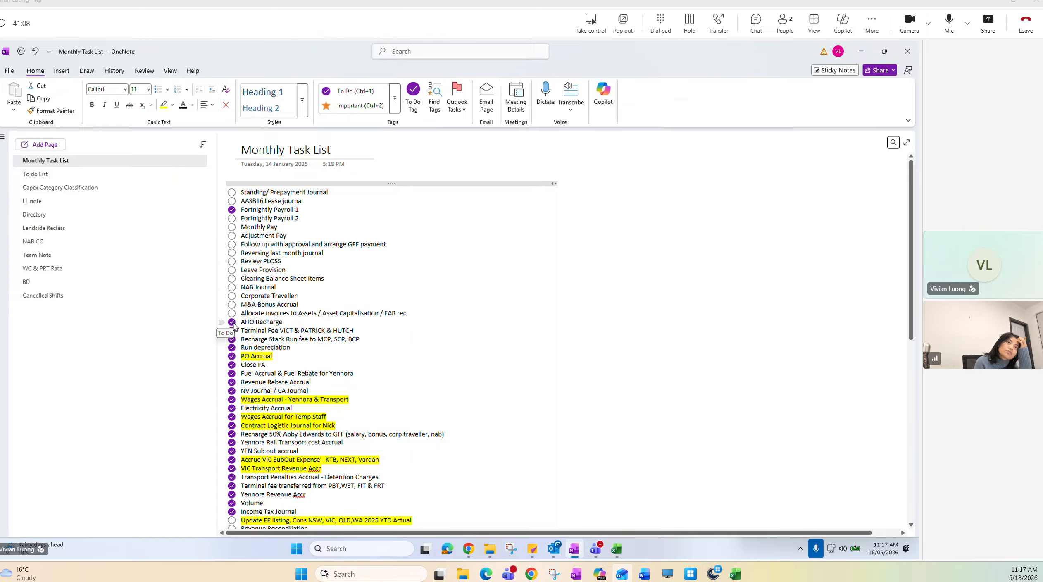
Clear the ticks on AHO Recharge, Terminal Fee VICT & PATRICK & HUTCH, Recharge Stack Run fee and PO Accrual, keeping Run depreciation ticked
click(232, 322)
click(231, 330)
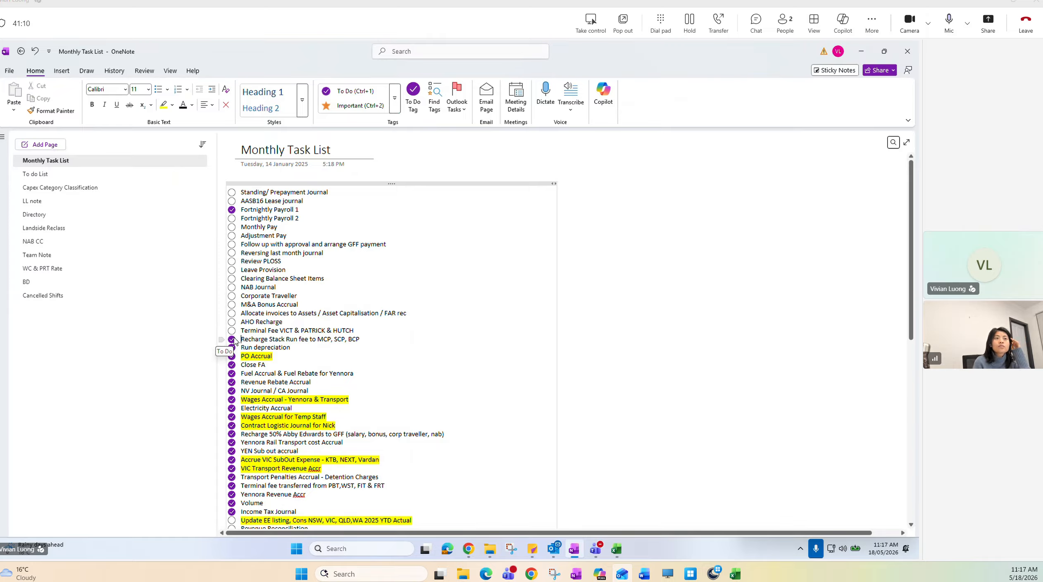
click(232, 339)
scroll(232, 345, down, 3)
click(232, 269)
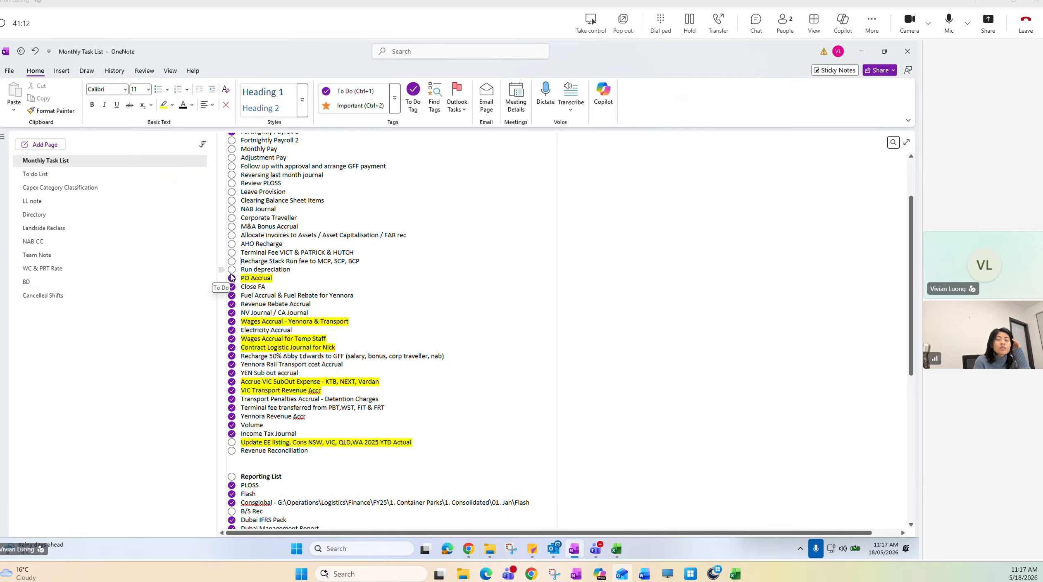
click(231, 273)
click(232, 278)
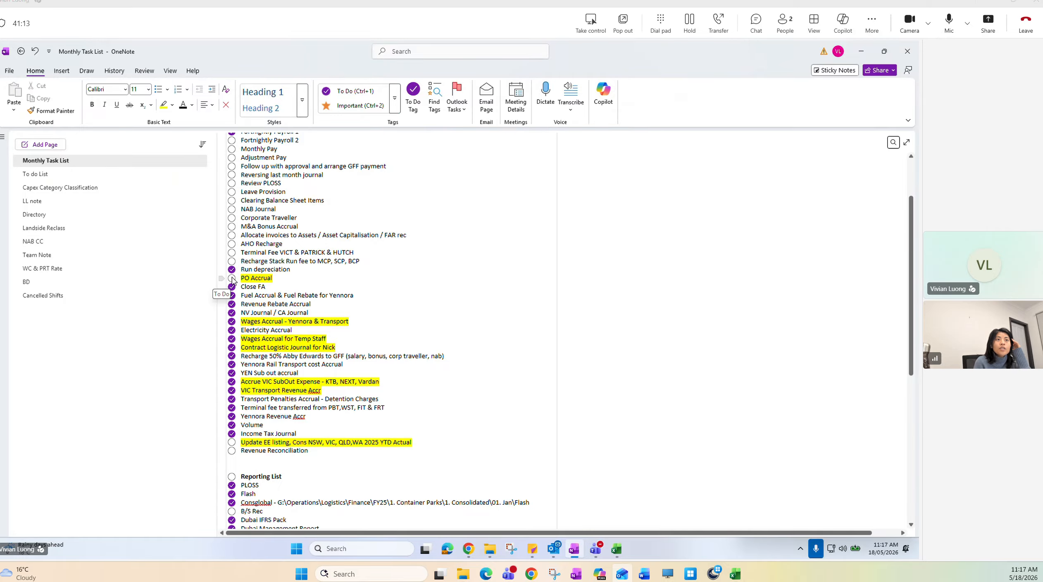
click(861, 52)
click(861, 49)
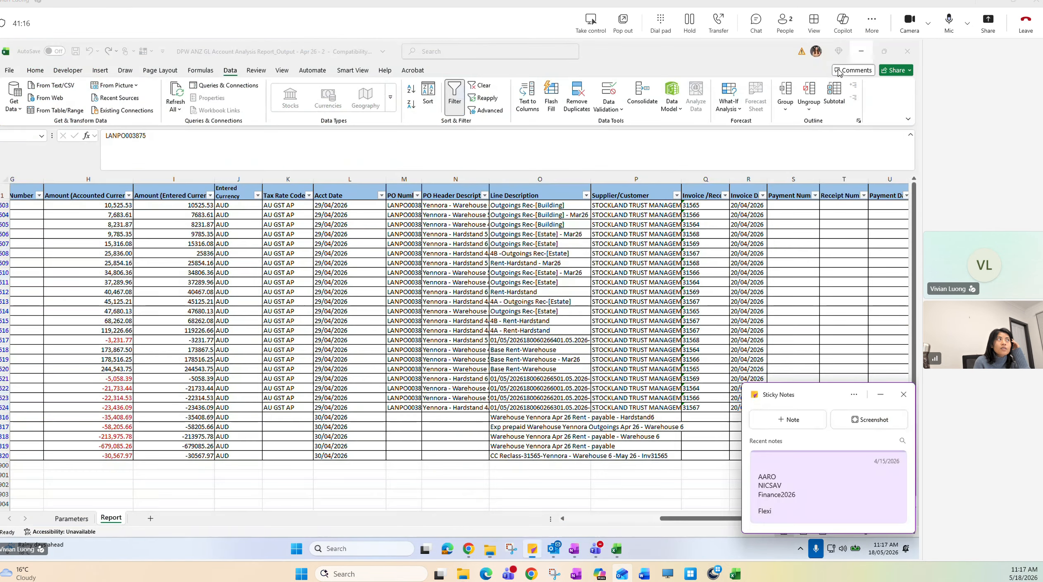
click(618, 275)
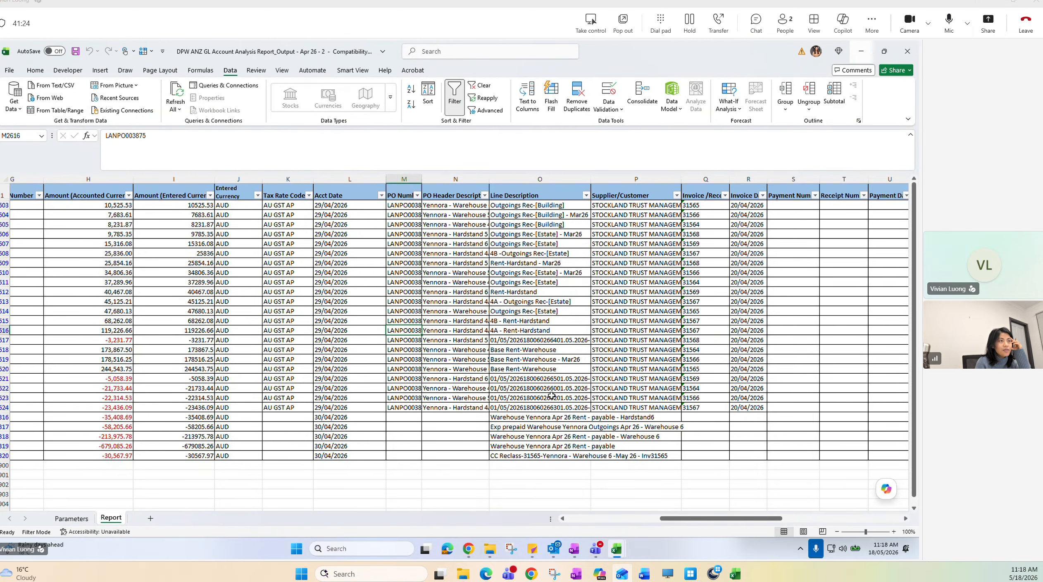
click(602, 553)
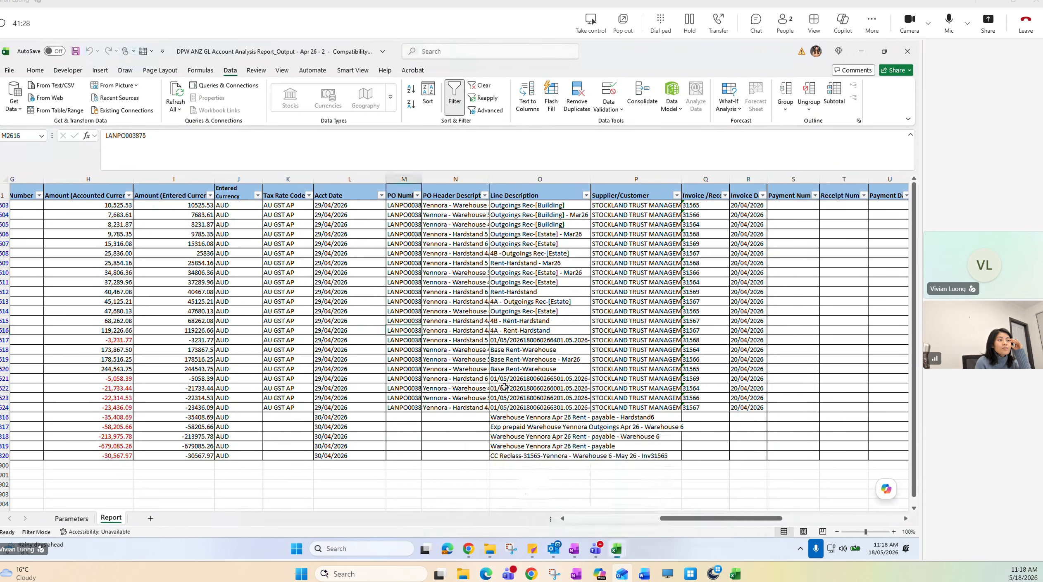
click(573, 548)
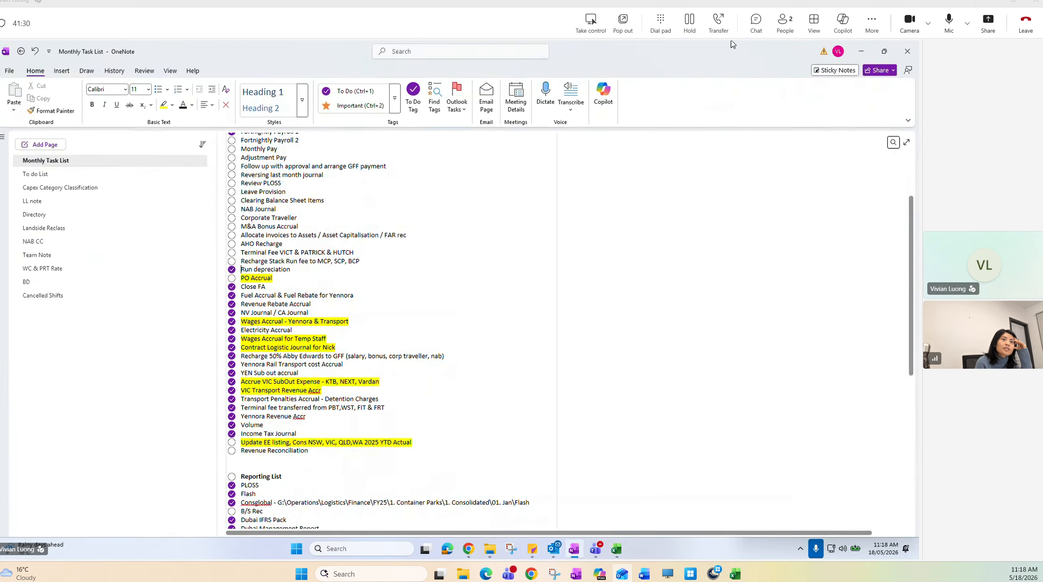
click(861, 51)
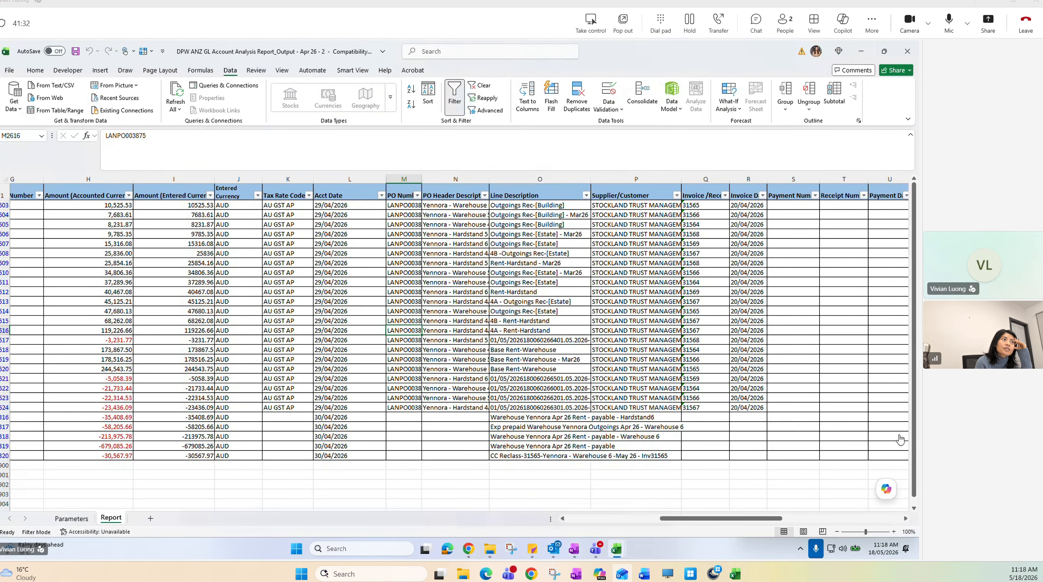
click(478, 420)
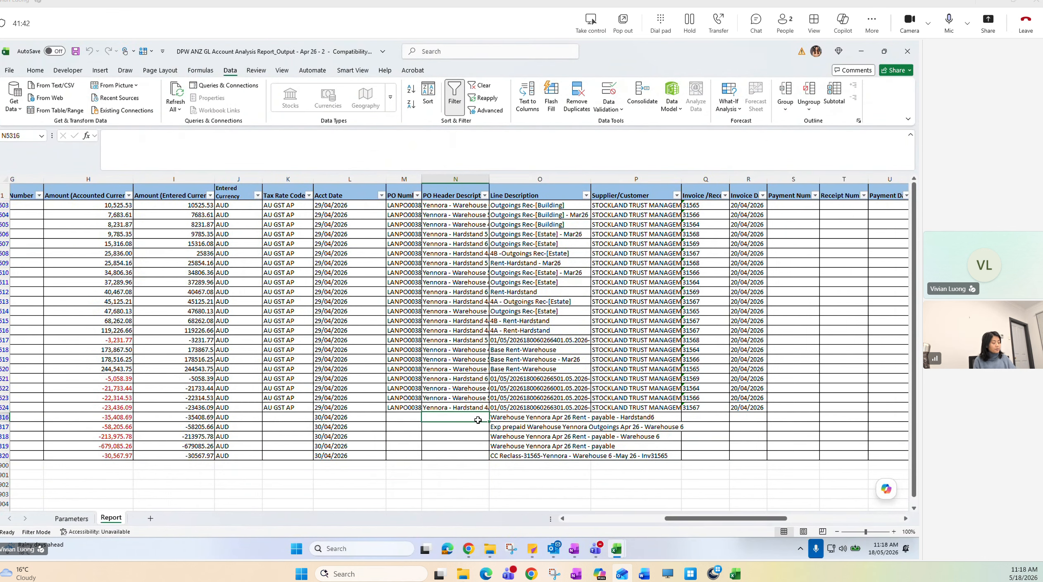
click(861, 51)
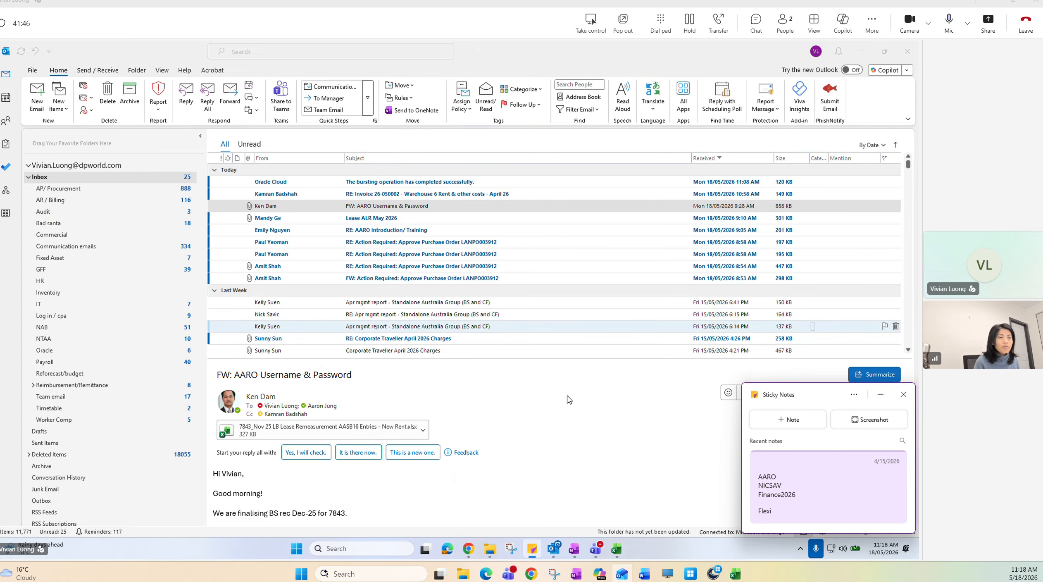
click(533, 428)
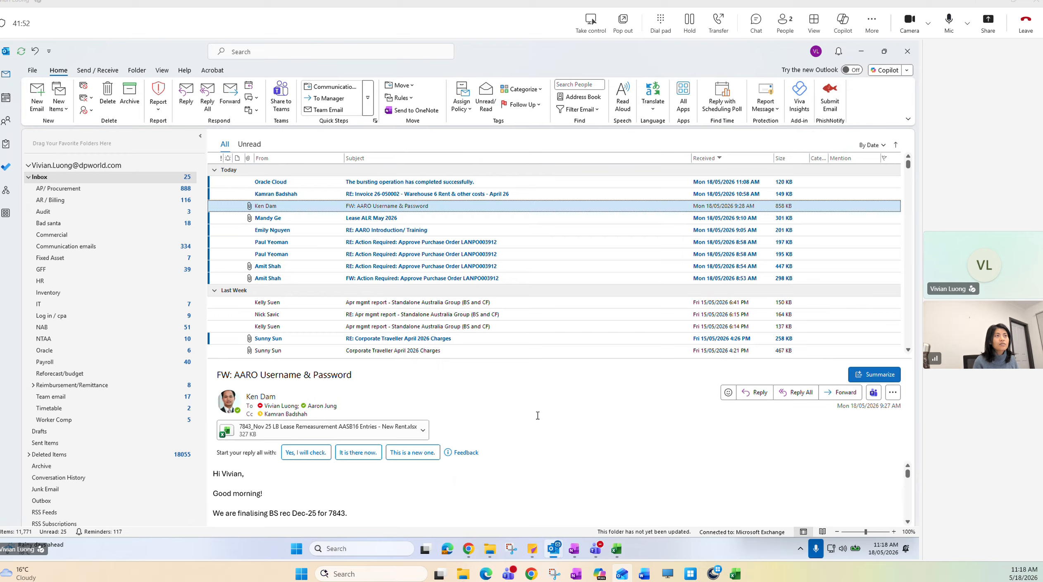
click(538, 415)
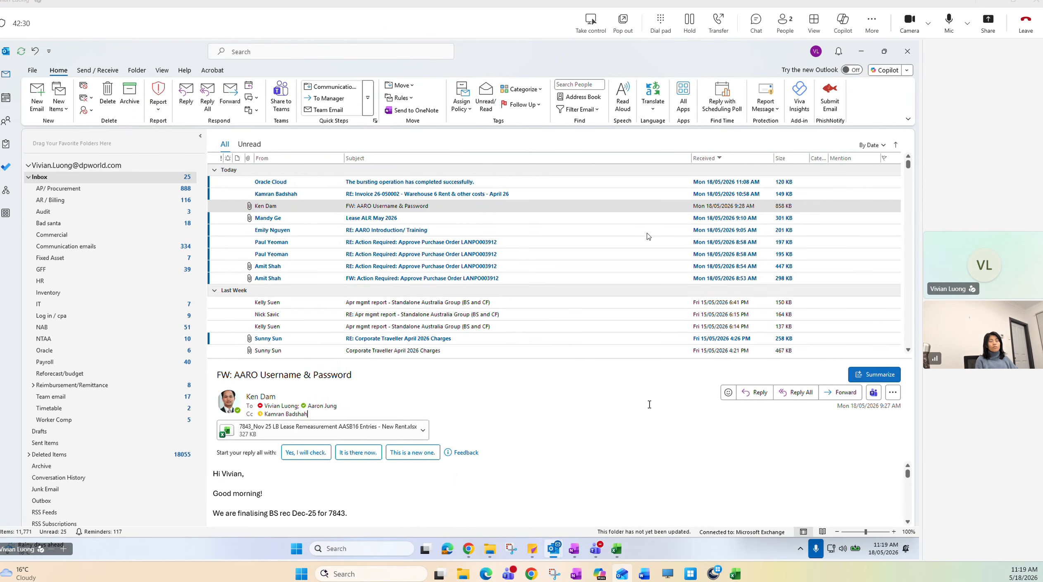
click(574, 548)
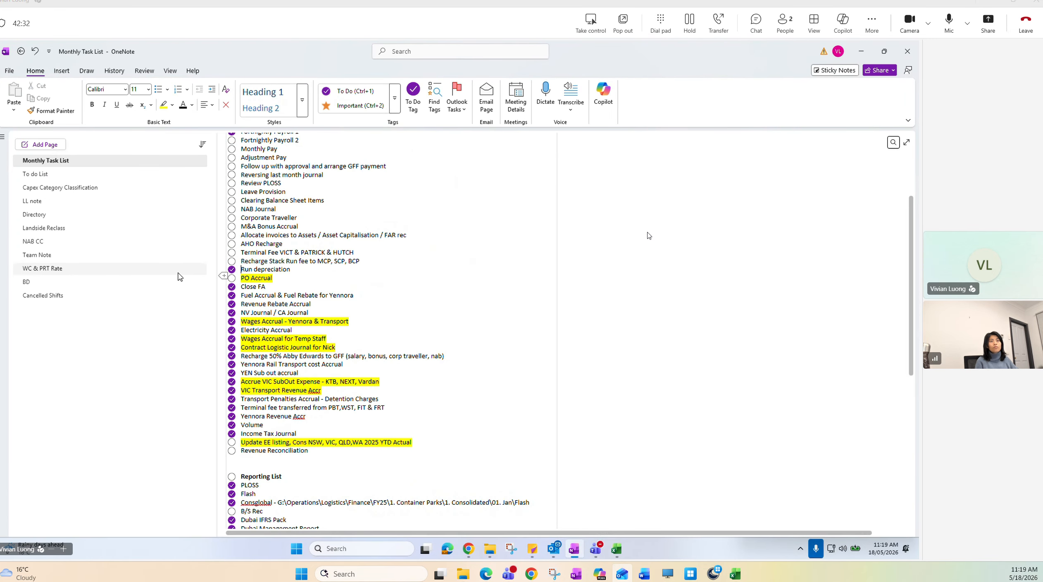
scroll(647, 235, up, 3)
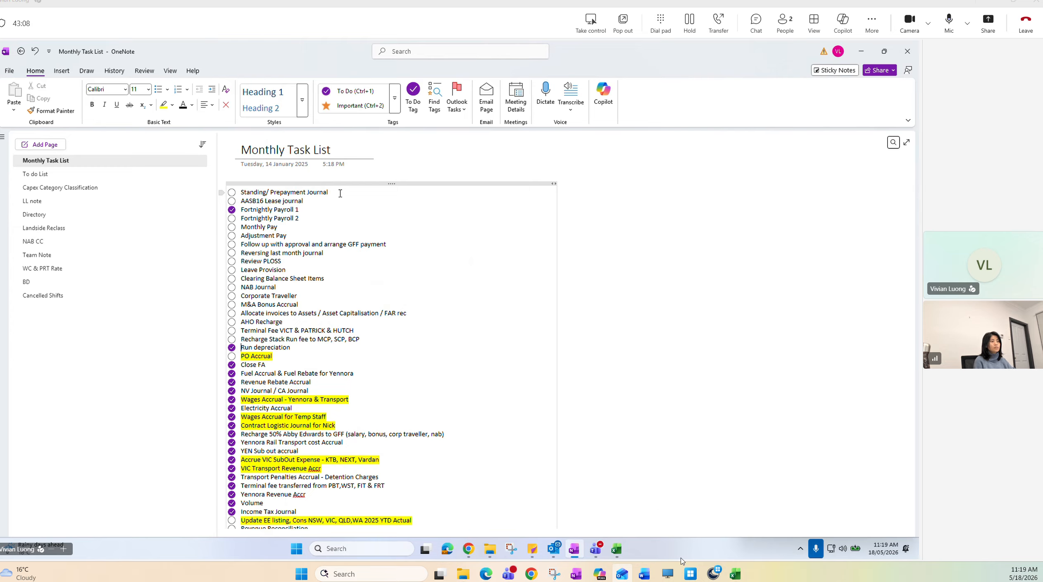
mouse_move(689, 574)
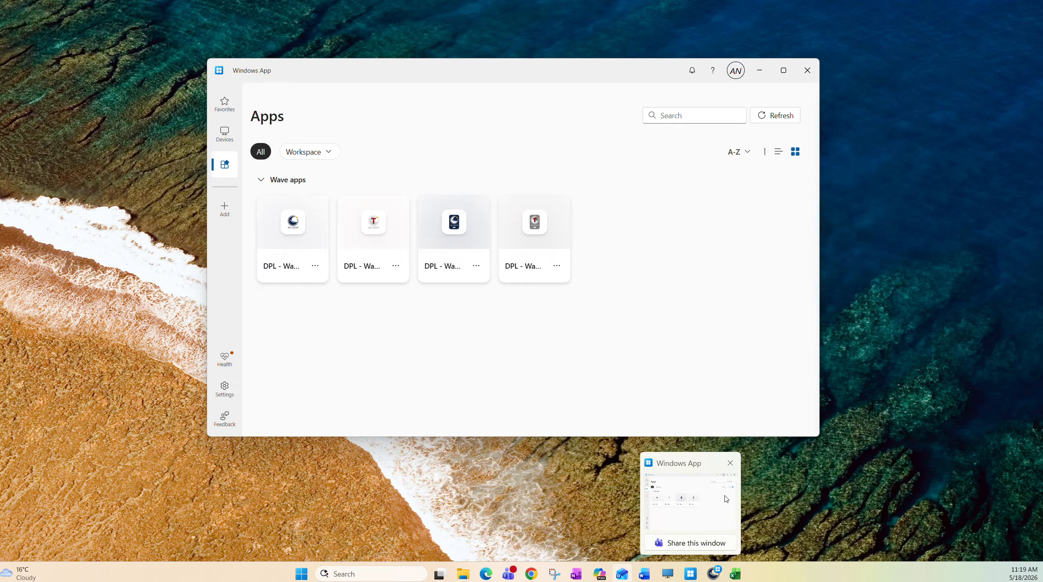
click(726, 498)
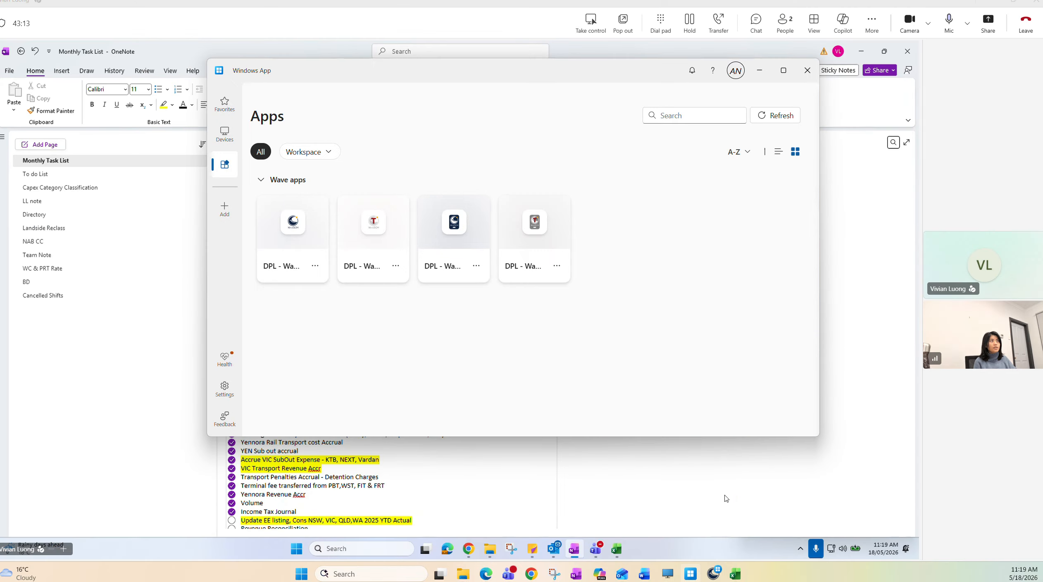
click(809, 70)
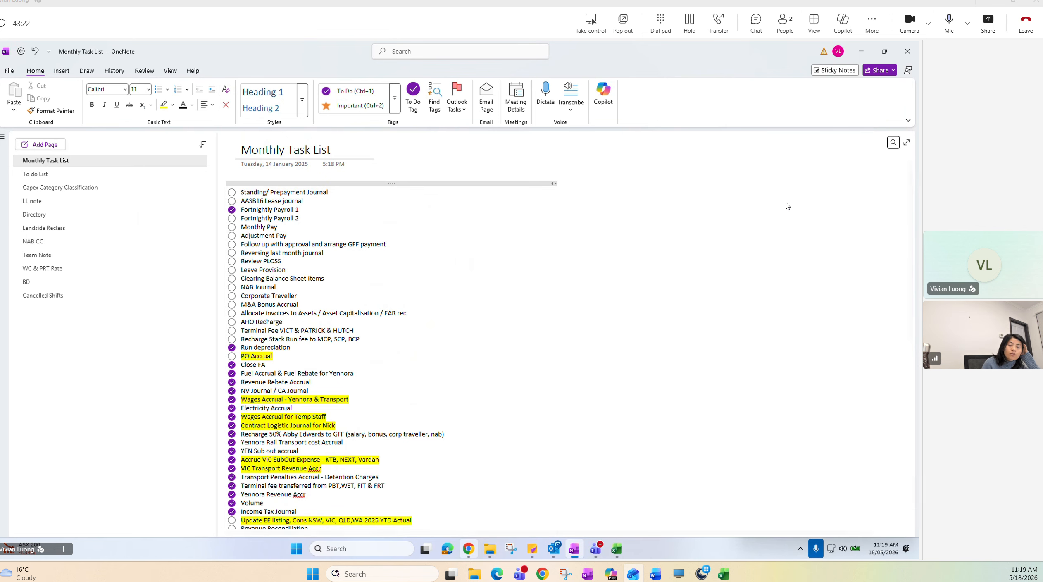
Switch to Chrome, maximize the Oracle Fusion window and dismiss the page-expired message to reload the home page
click(469, 549)
drag(545, 80, 489, 113)
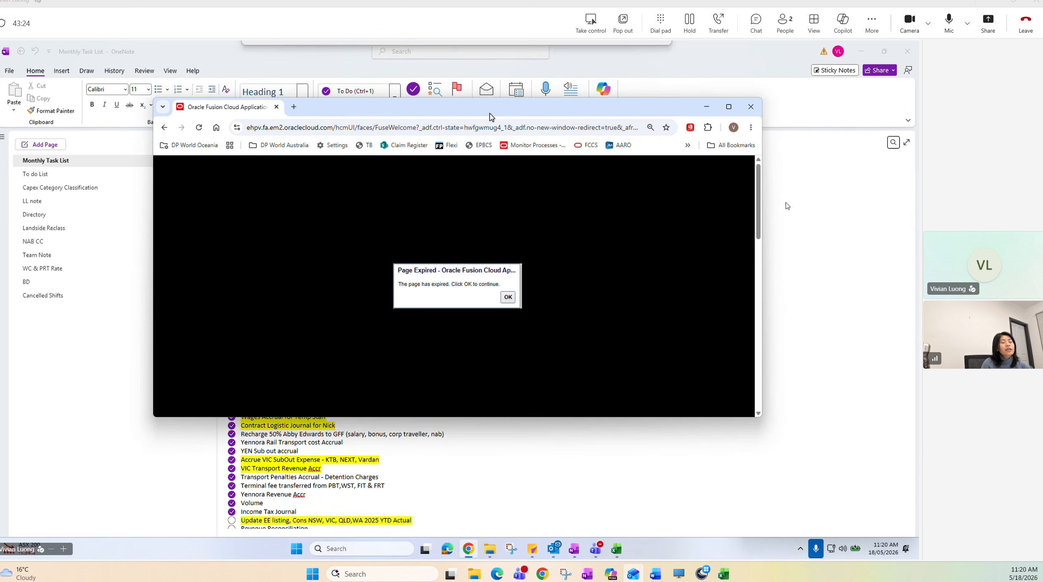
double_click(528, 112)
click(507, 330)
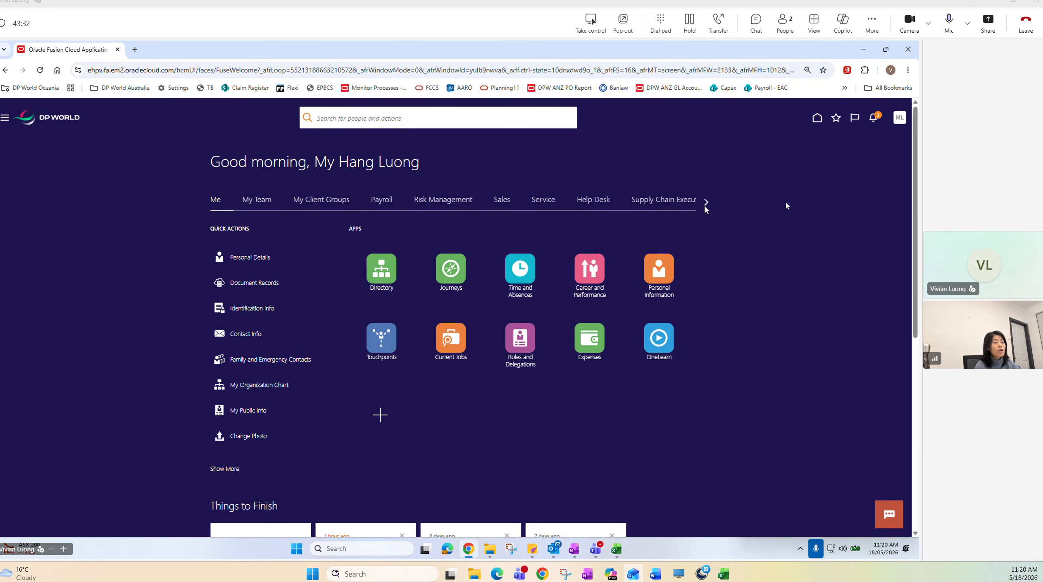
Open Journals from the General Accounting apps on the Oracle home page
click(706, 202)
click(705, 203)
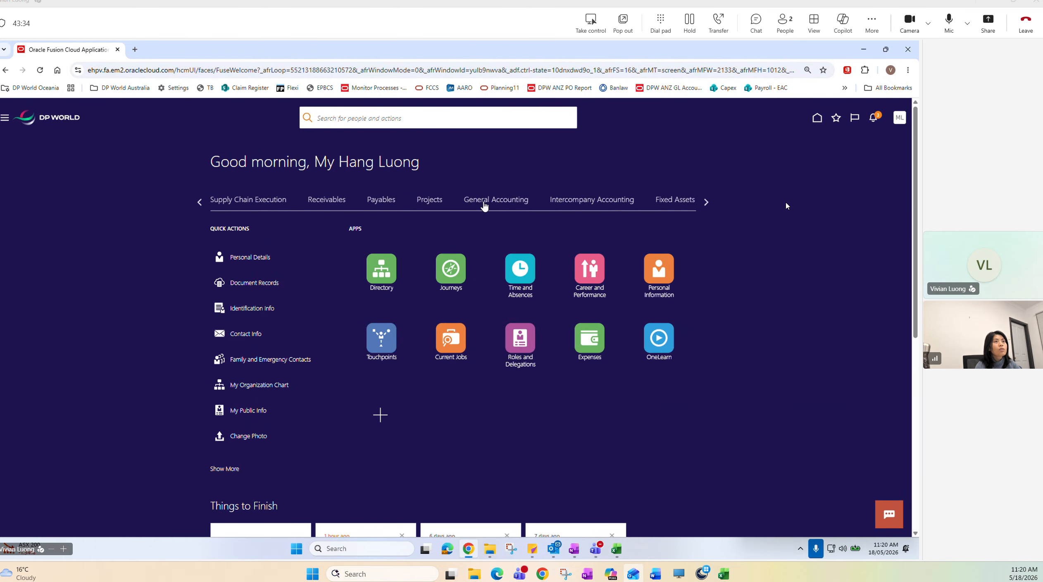
click(497, 200)
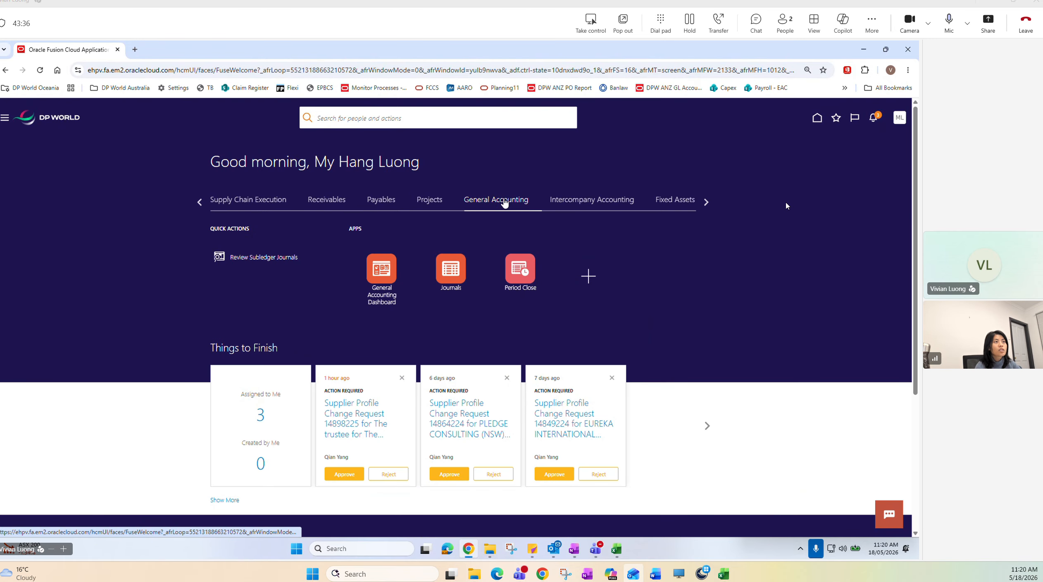
click(453, 273)
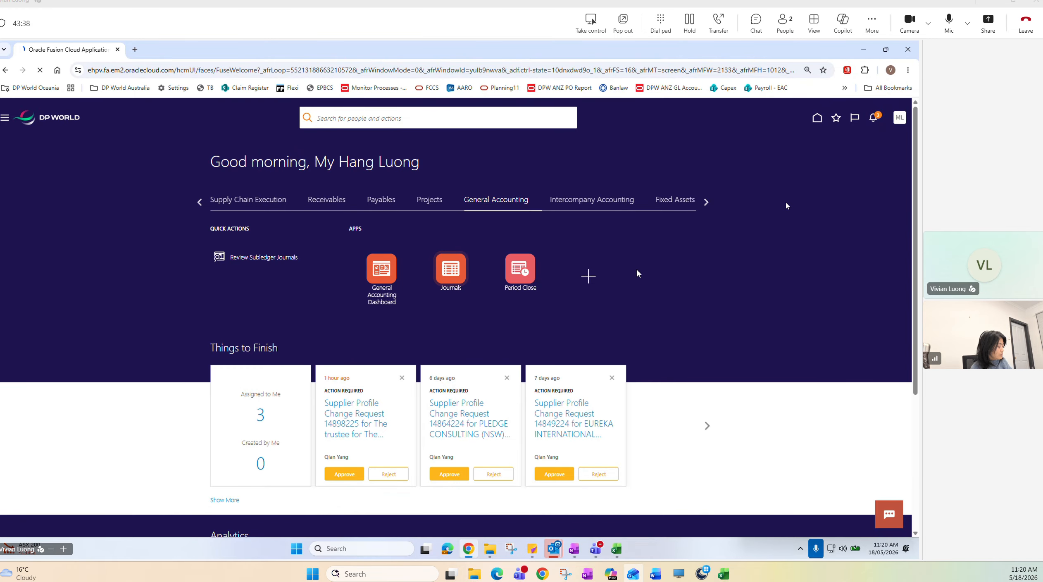
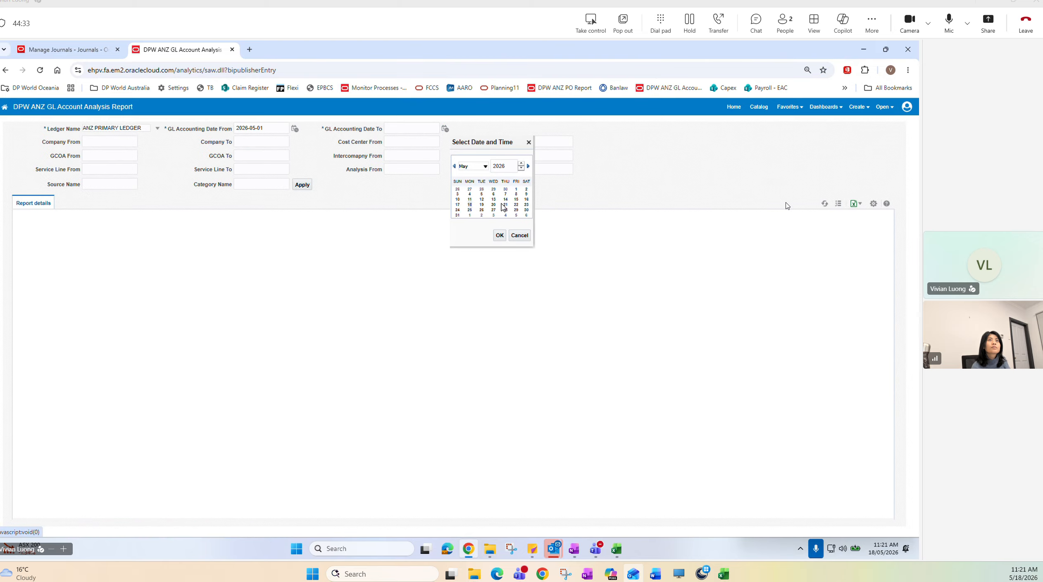
In the GL Account Analysis Report, set GL Accounting Date To to 2026-05-31 and both Company From and Company To to 7208
click(456, 215)
click(499, 235)
click(121, 142)
click(112, 163)
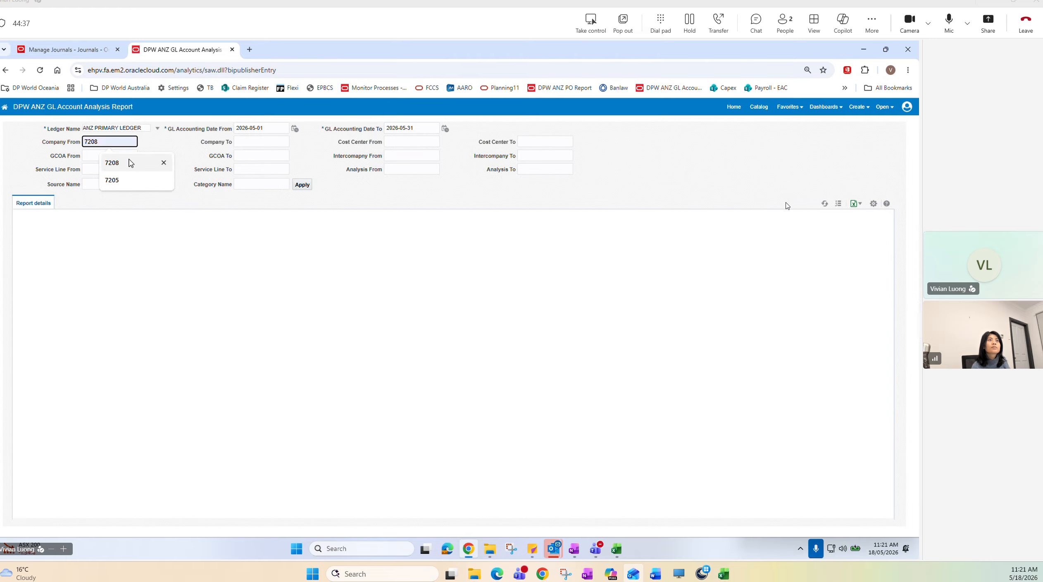
click(261, 141)
click(264, 163)
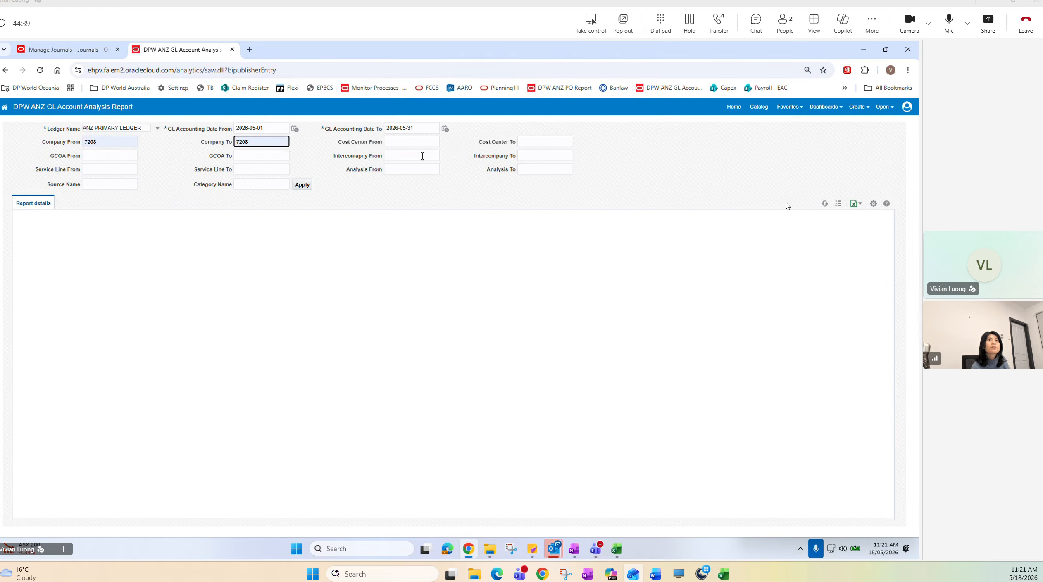
click(416, 170)
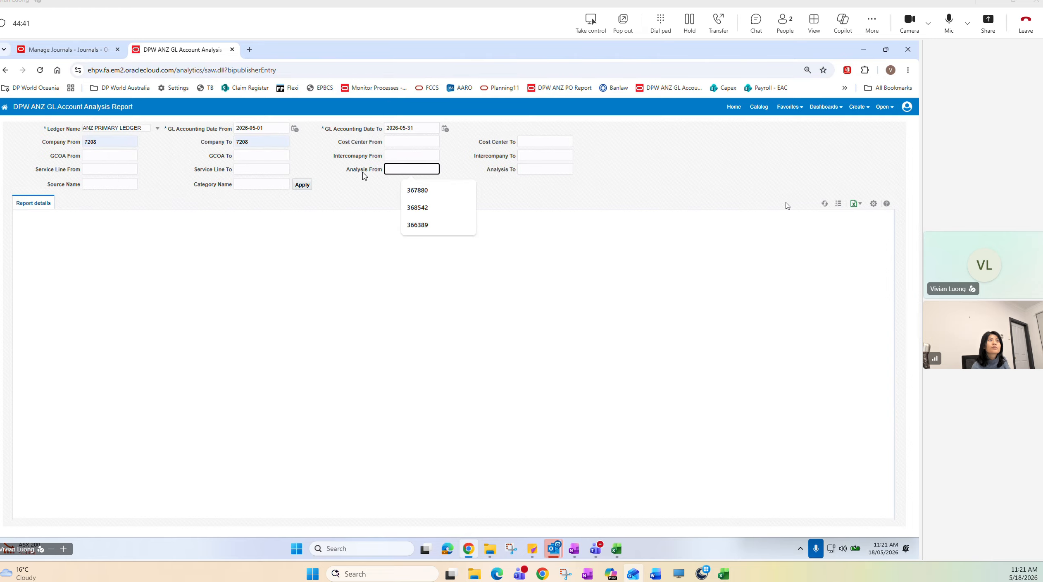
click(536, 166)
click(426, 170)
click(641, 176)
click(547, 171)
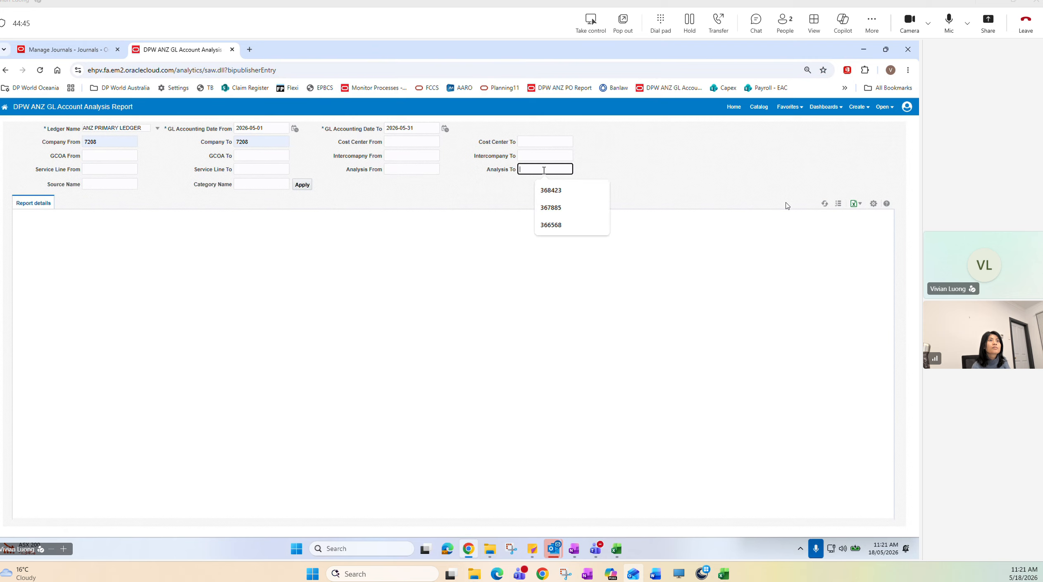
click(404, 166)
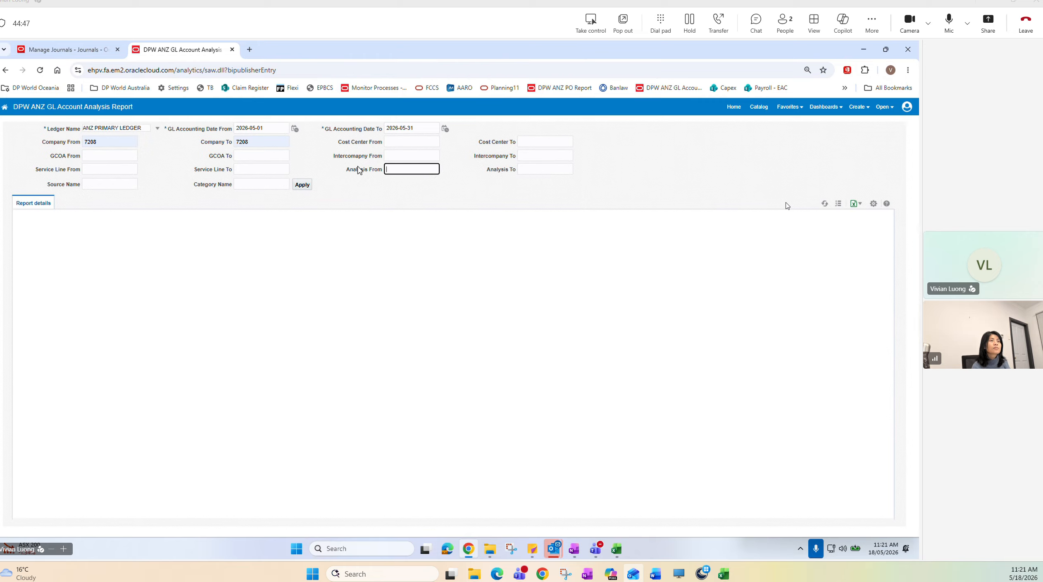
Run the GL Account Analysis Report, open the downloaded workbook in Excel and enable editing
click(298, 185)
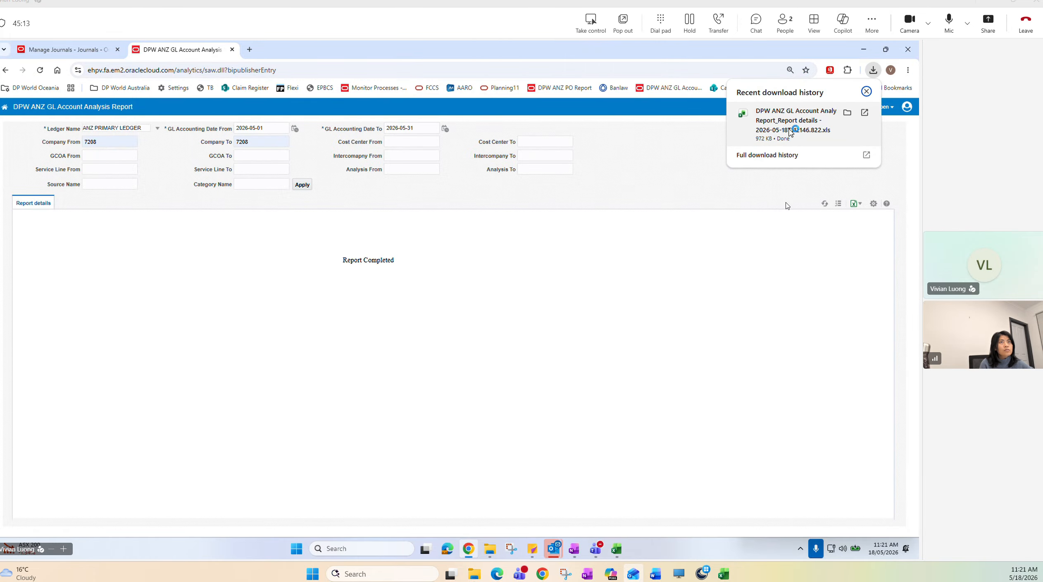
click(790, 131)
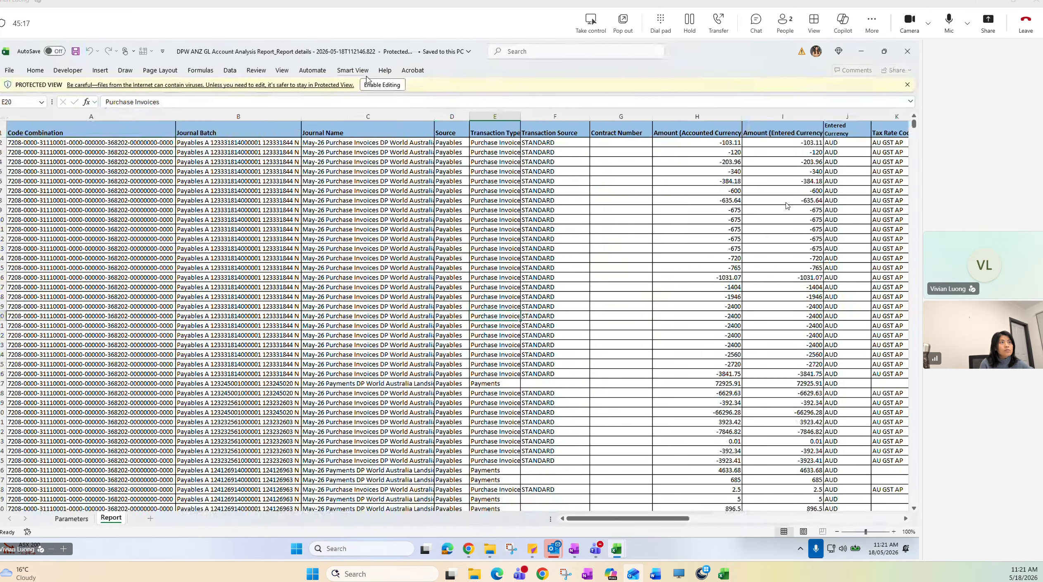
click(382, 85)
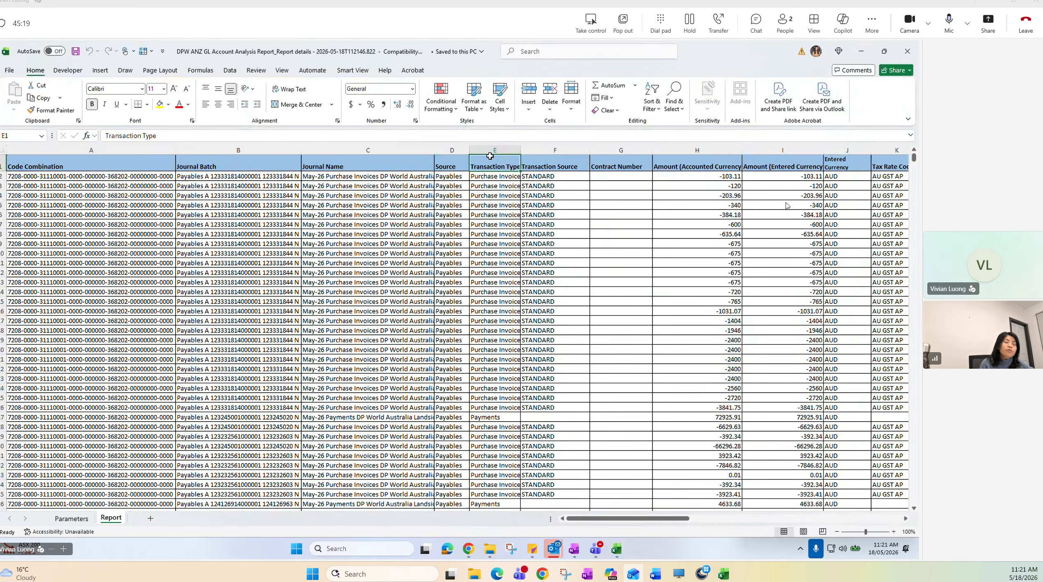
Examine the Payables purchase invoice and payment rows at the start of the 7208 GL Account Analysis Report
click(532, 339)
scroll(531, 340, down, 15)
scroll(531, 340, up, 9)
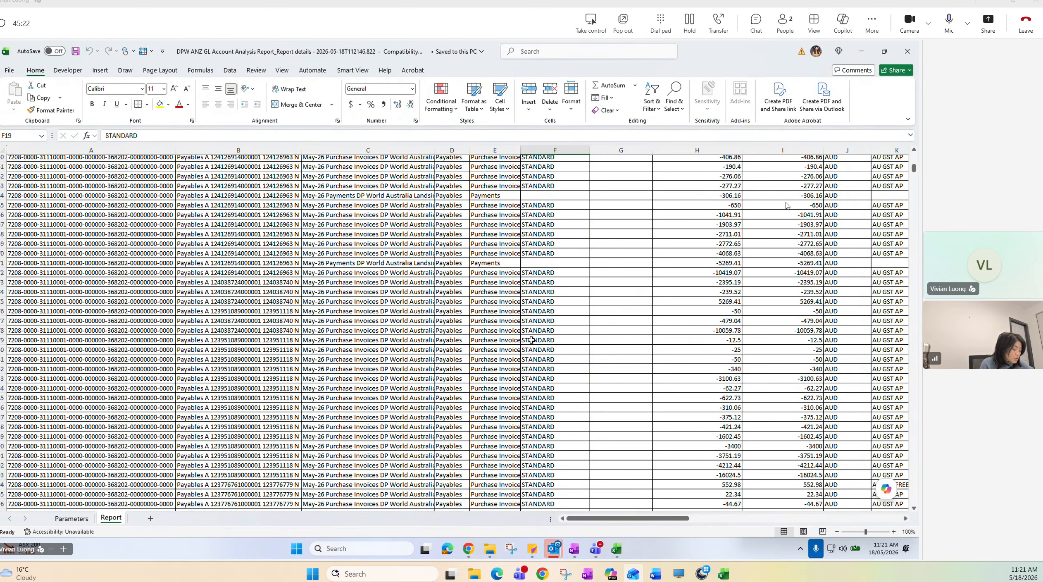
scroll(531, 339, up, 6)
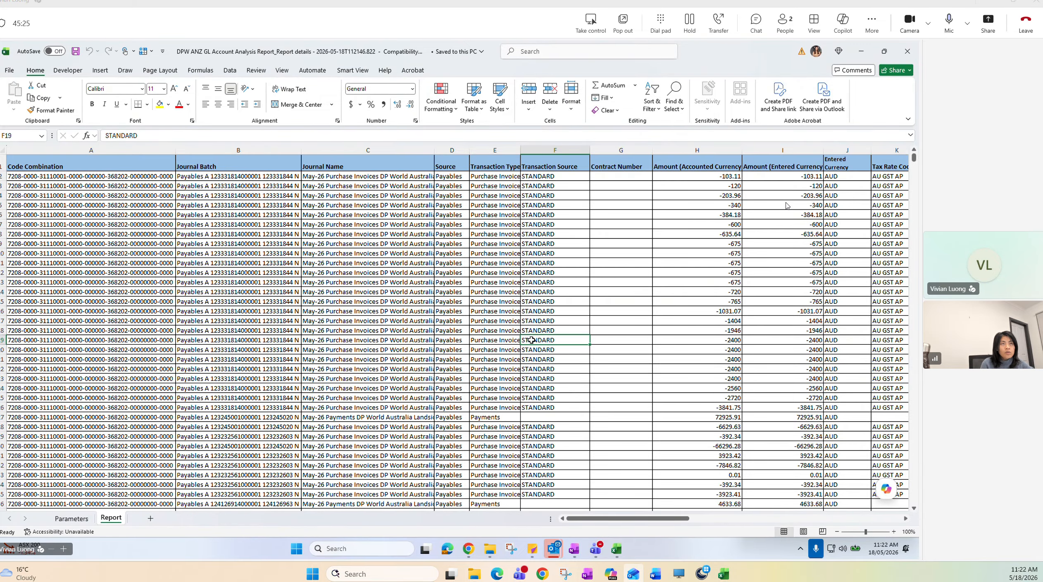
scroll(532, 339, down, 6)
scroll(531, 340, up, 6)
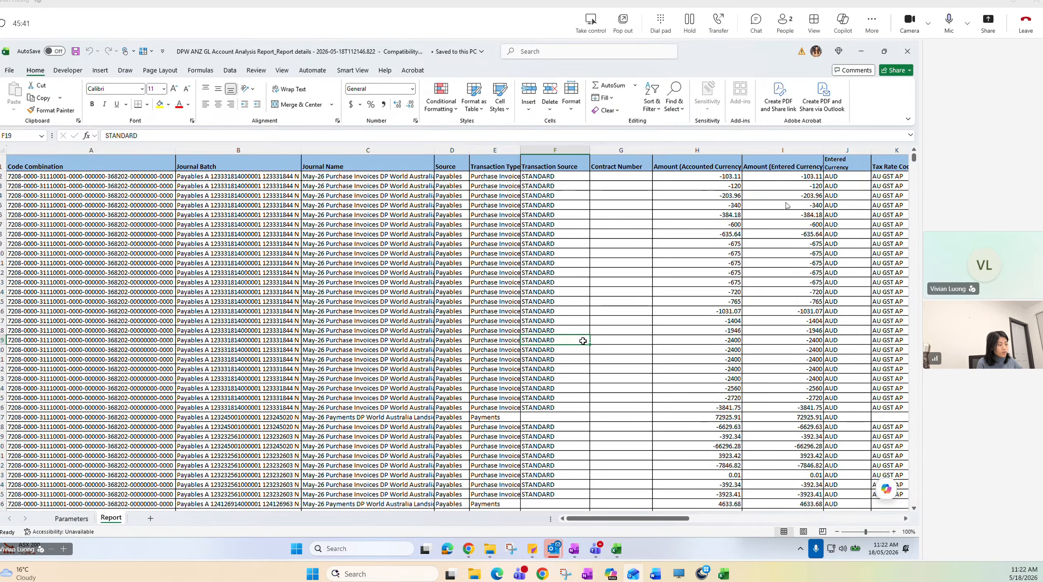
scroll(582, 340, down, 16)
scroll(583, 341, down, 20)
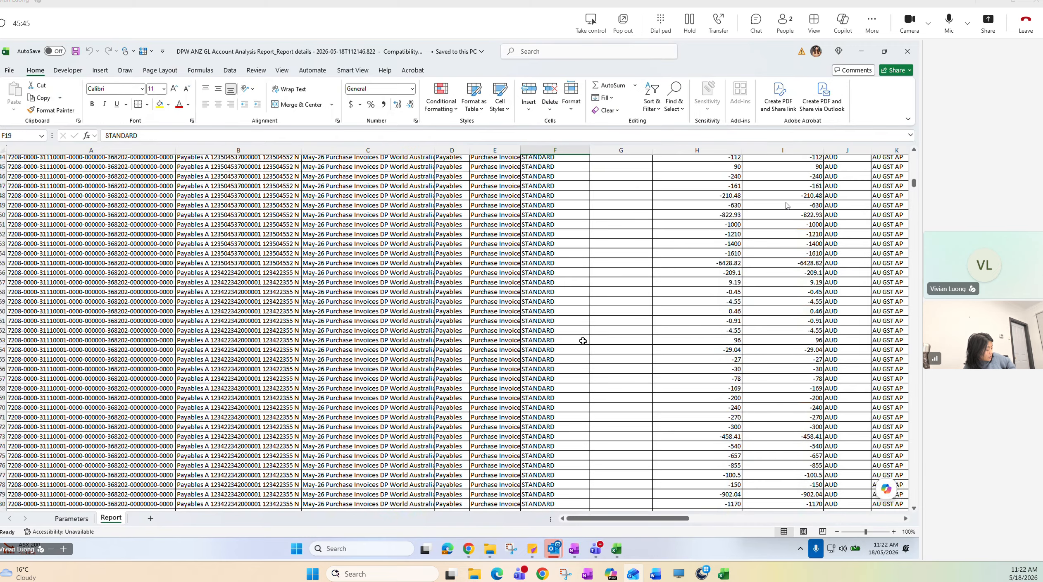
drag(910, 181, 846, 537)
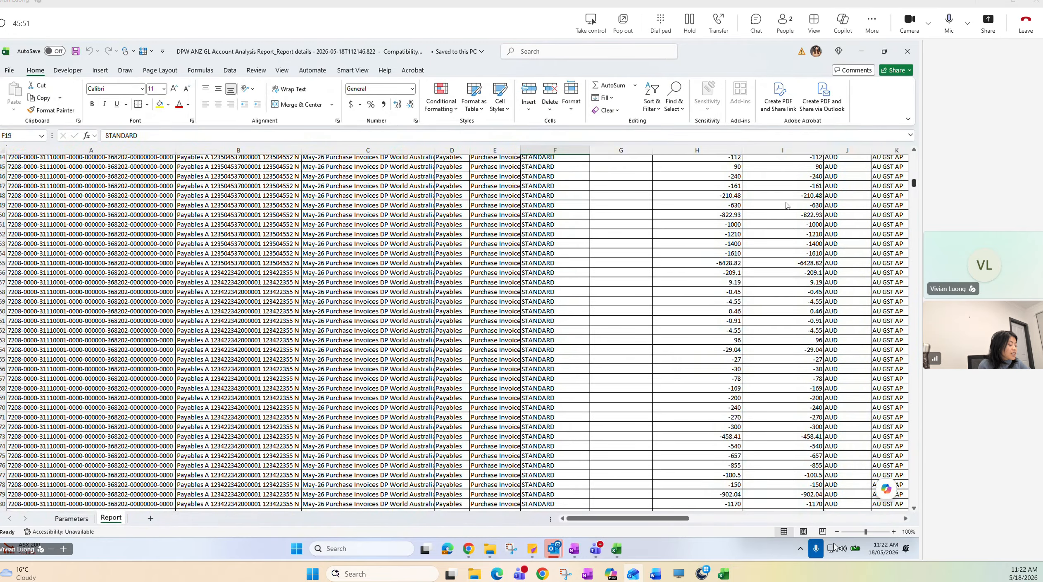
Examine the Receivables receipts, sales invoices and credit memo rows further down the GL Account Analysis Report
scroll(617, 420, down, 12)
scroll(617, 420, down, 20)
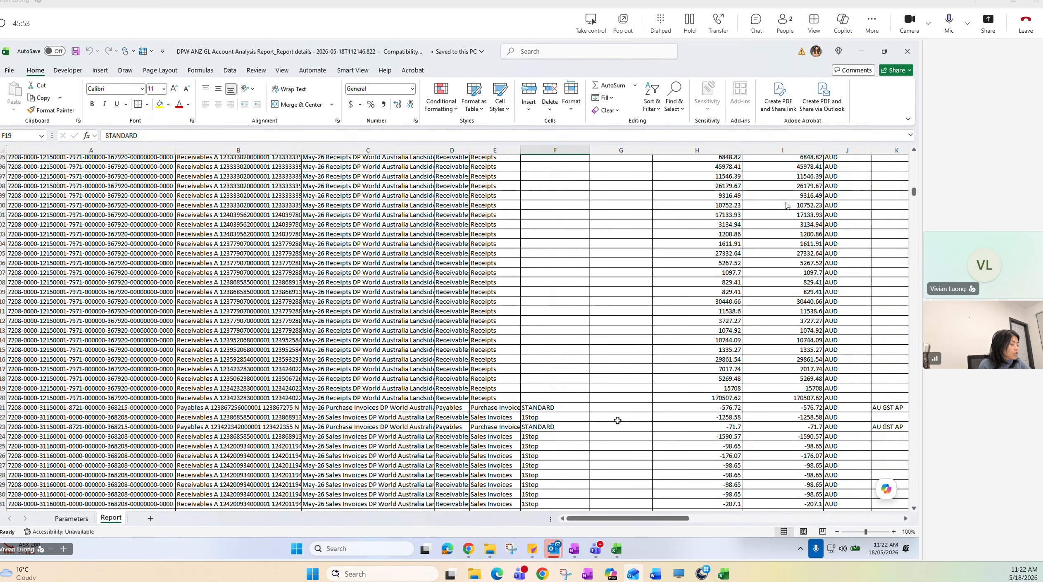
scroll(617, 420, down, 18)
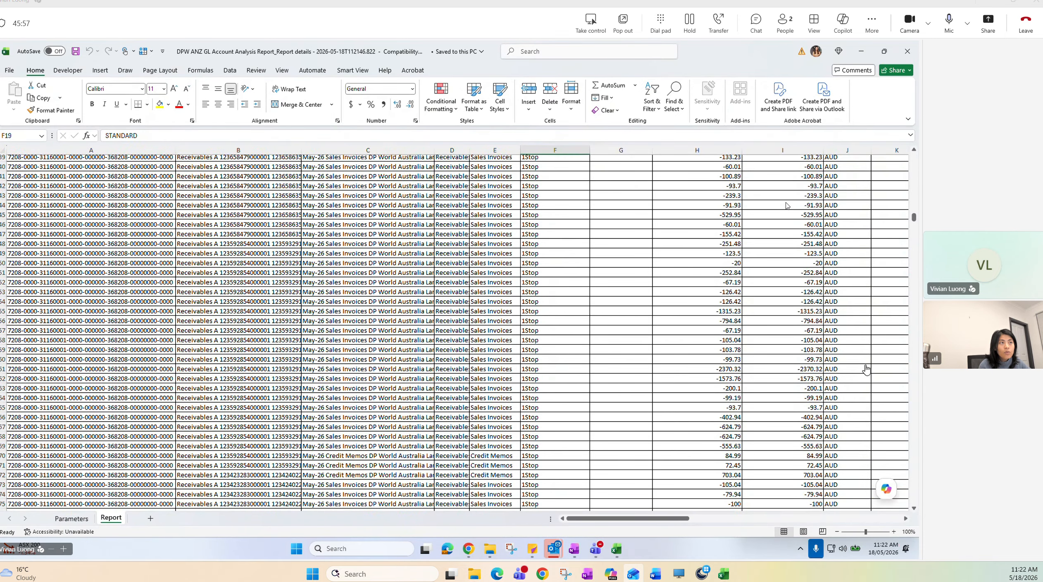
click(497, 350)
scroll(498, 352, down, 18)
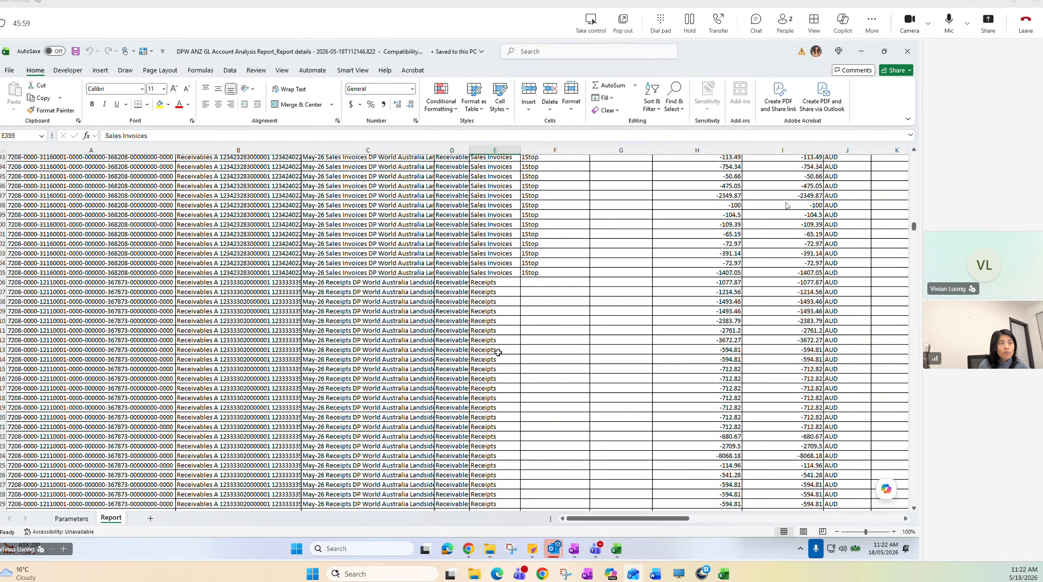
scroll(498, 352, down, 17)
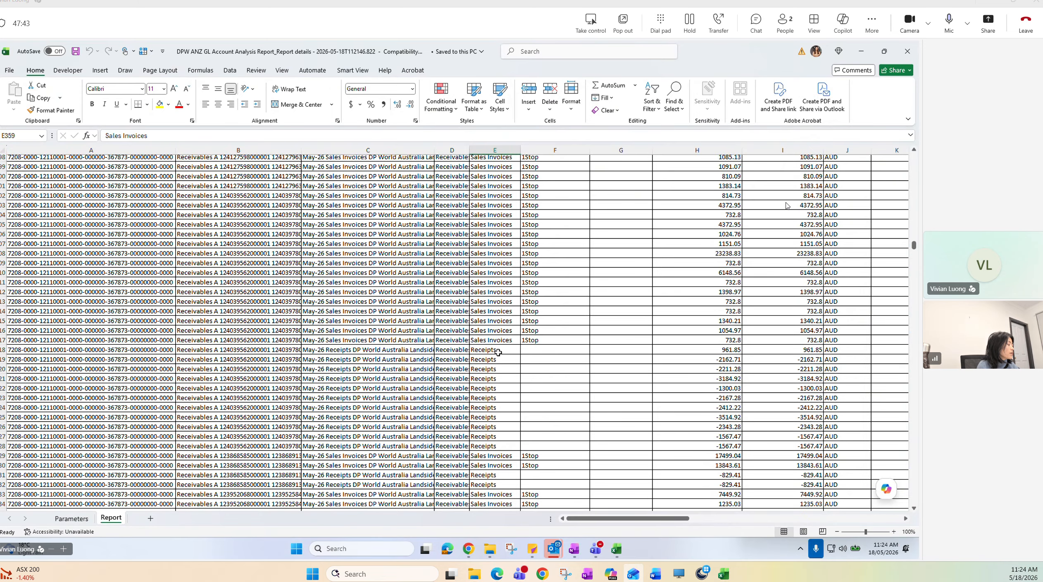
click(282, 347)
click(774, 436)
scroll(727, 505, up, 4)
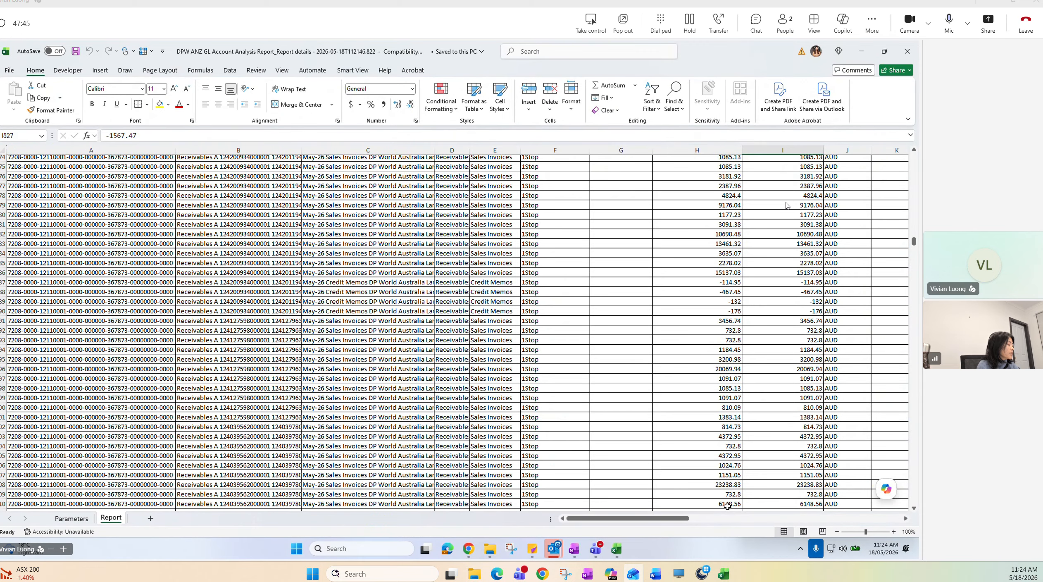
scroll(728, 505, up, 8)
Switch to the Landside_Reconciliation_Apr 2026 workbook, maximize its window and open the 368045 Sundry sheet
mouse_move(616, 549)
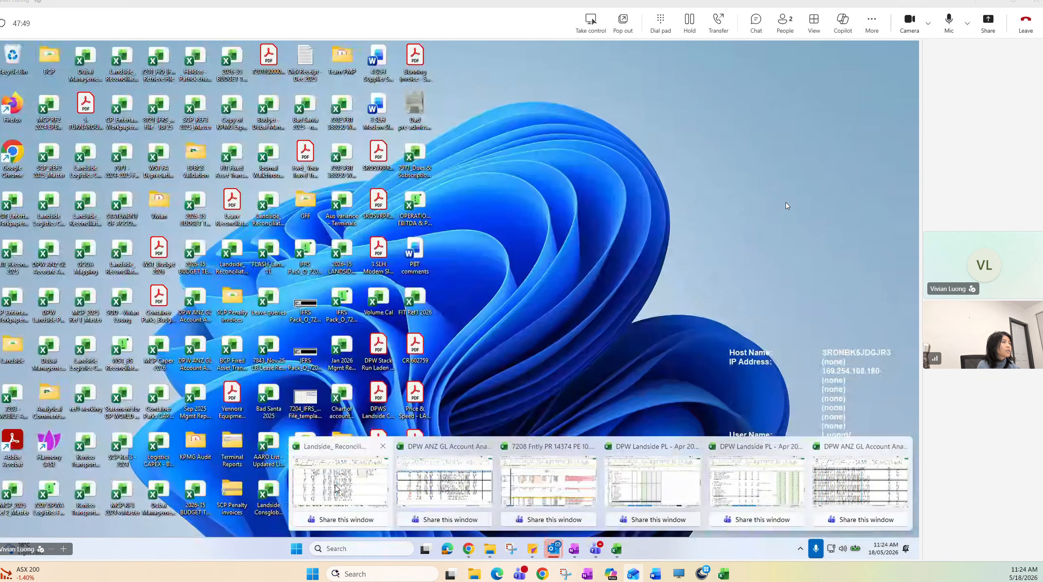
click(335, 488)
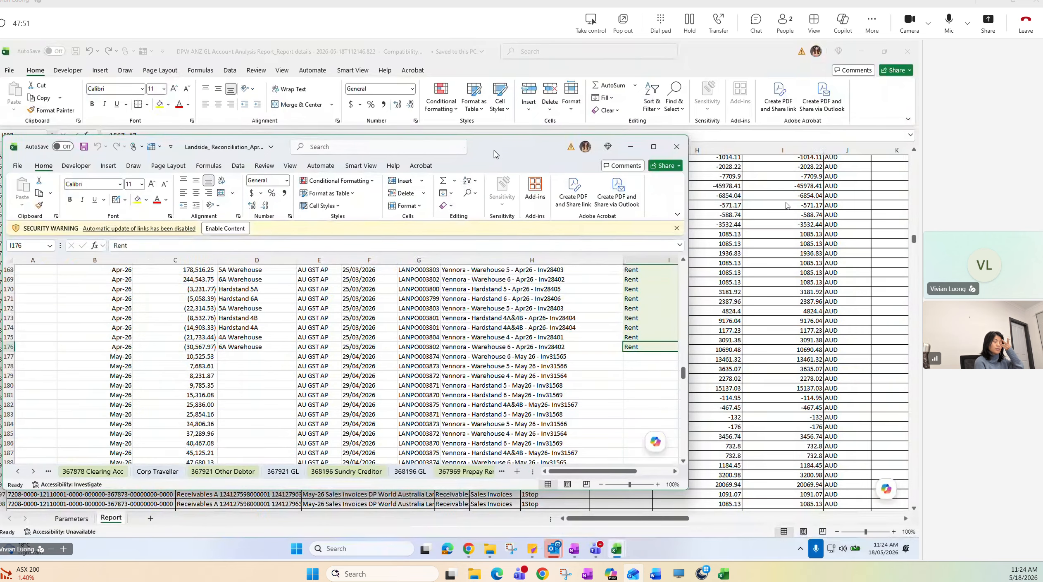
click(655, 148)
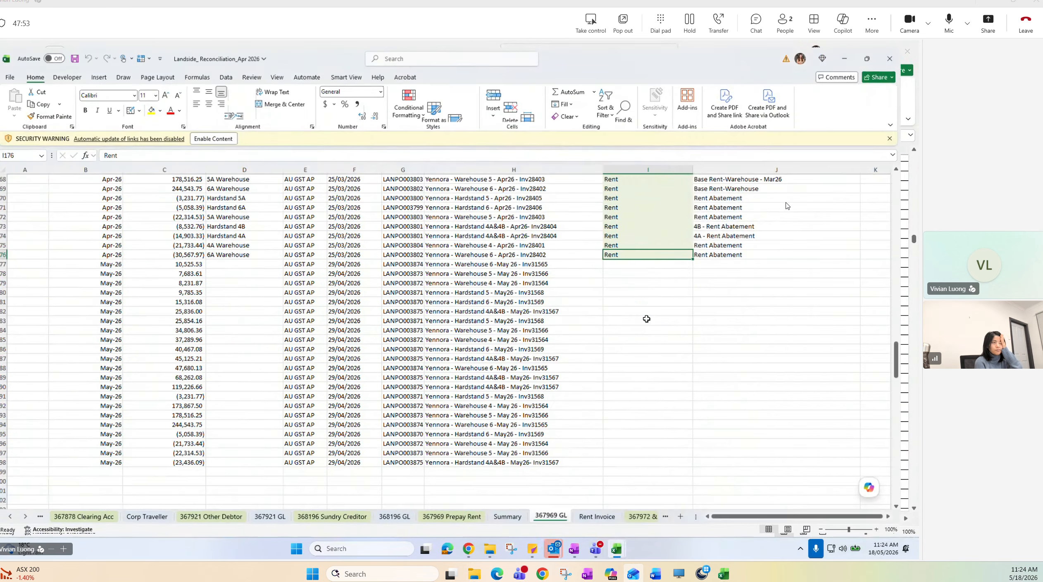
right_click(26, 518)
scroll(71, 457, down, 4)
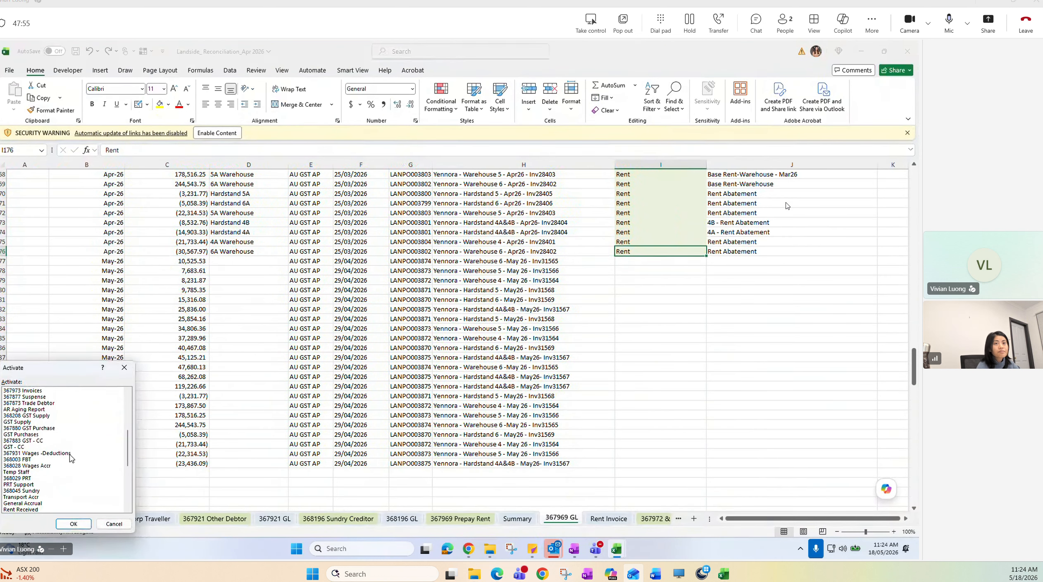
double_click(48, 453)
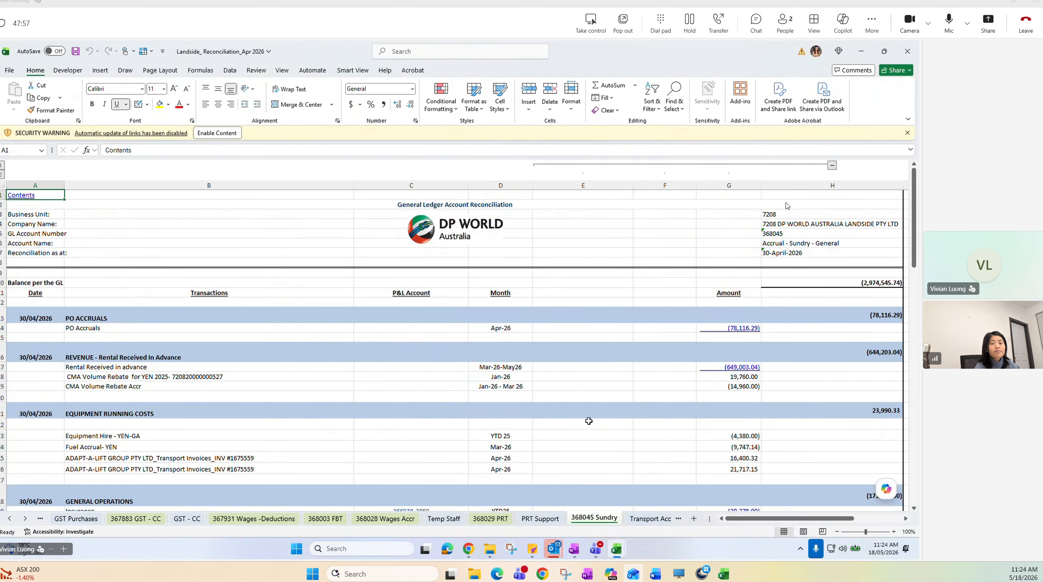
Review the accrual sections of the 368045 Sundry reconciliation, focusing on the YEN Subbies and storage recharge lines under General Operations
click(591, 422)
scroll(592, 415, down, 1)
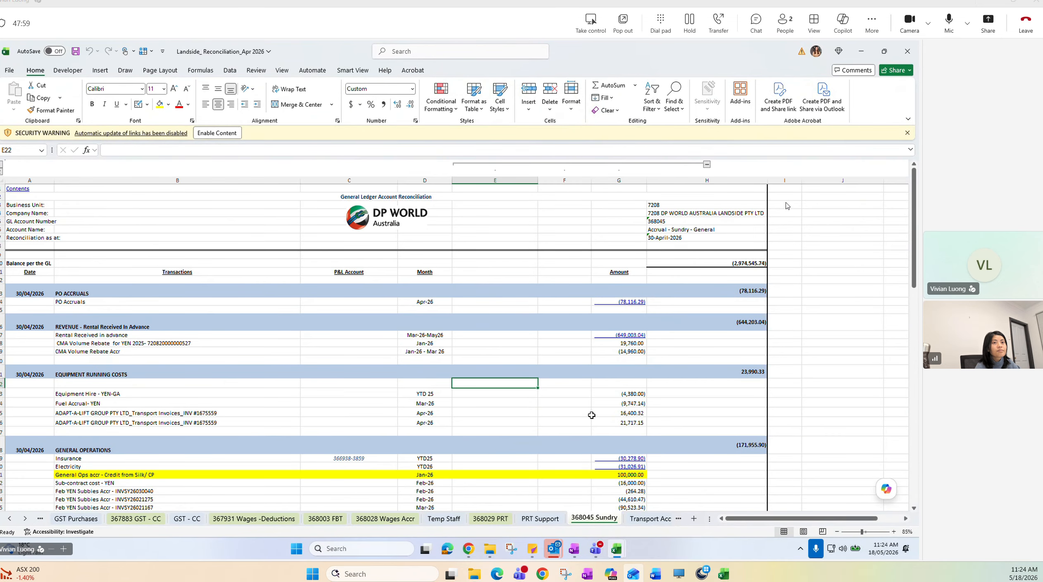
scroll(590, 413, down, 4)
click(138, 401)
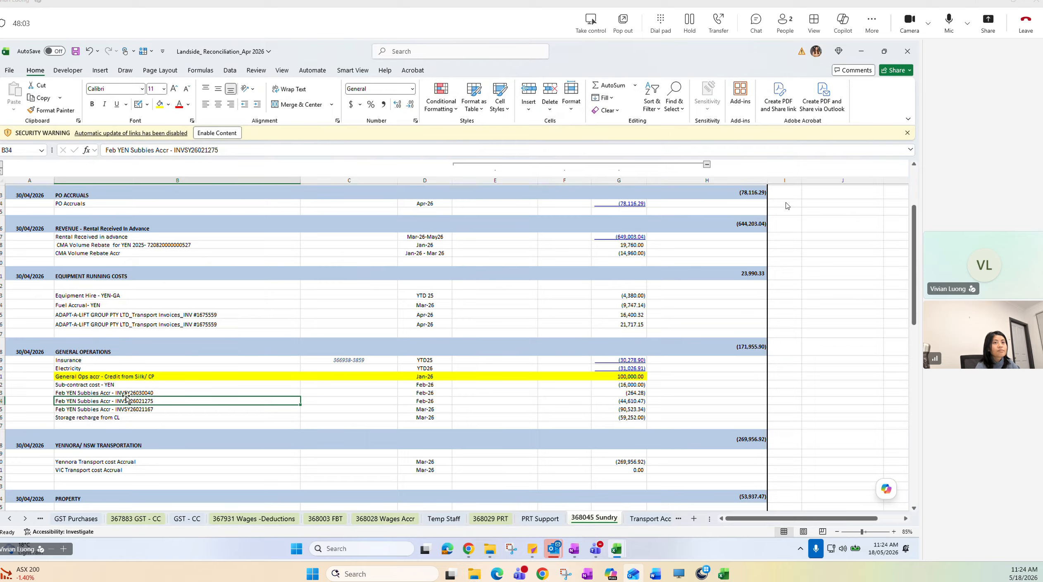
drag(126, 394, 246, 417)
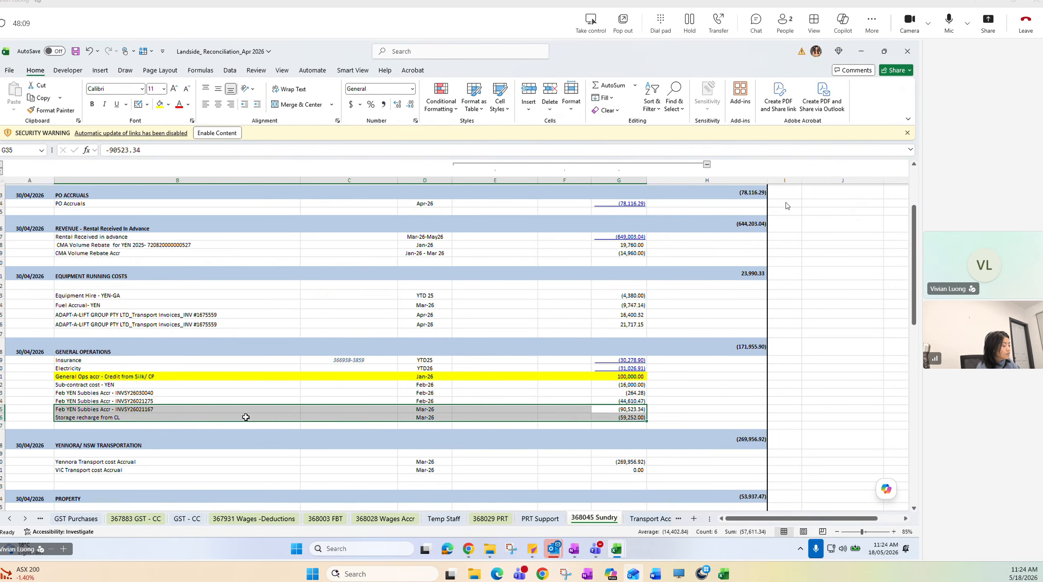
scroll(261, 408, down, 3)
click(628, 327)
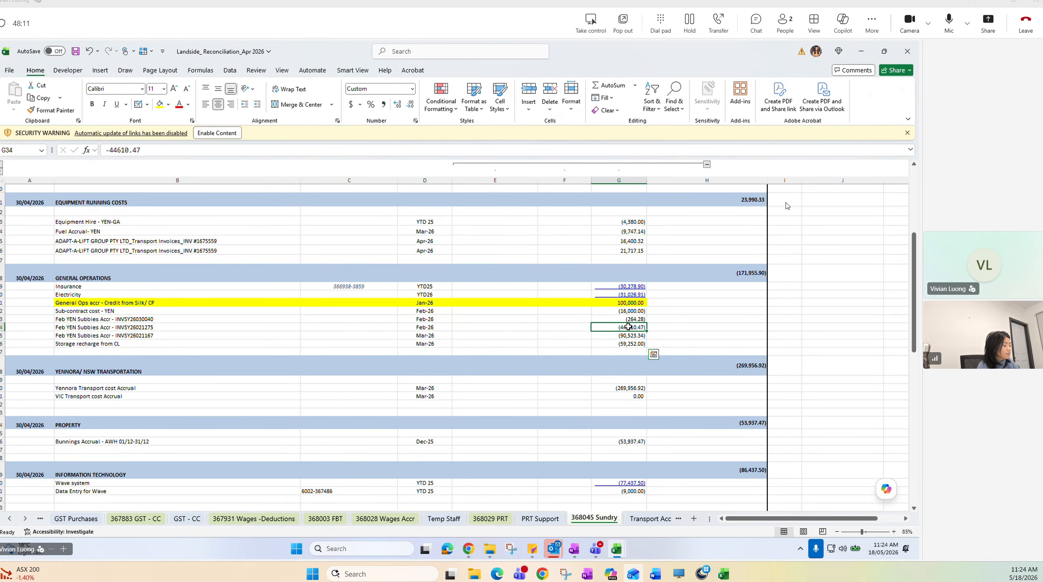
drag(628, 326, 191, 343)
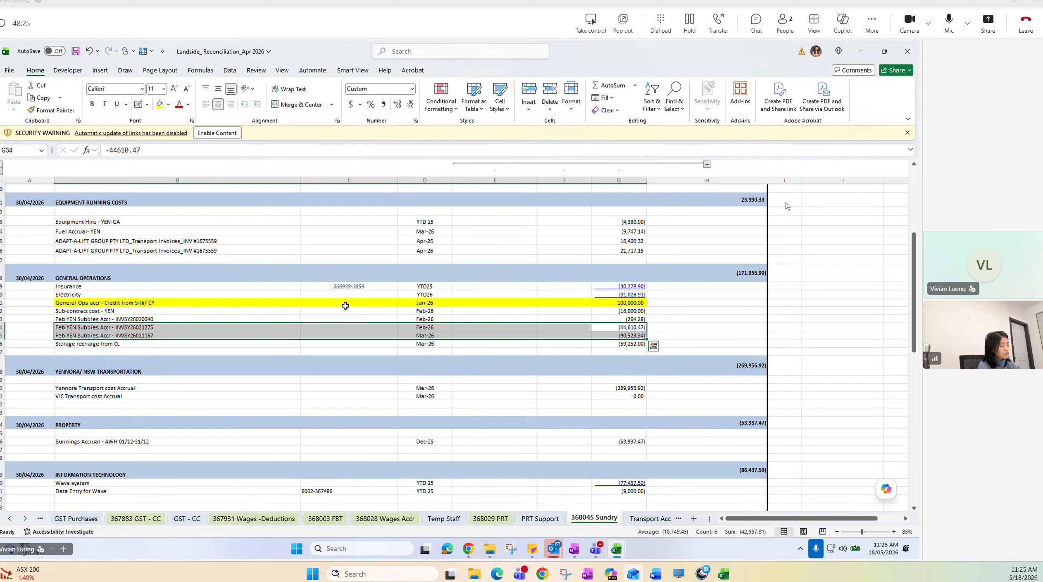
scroll(351, 307, down, 9)
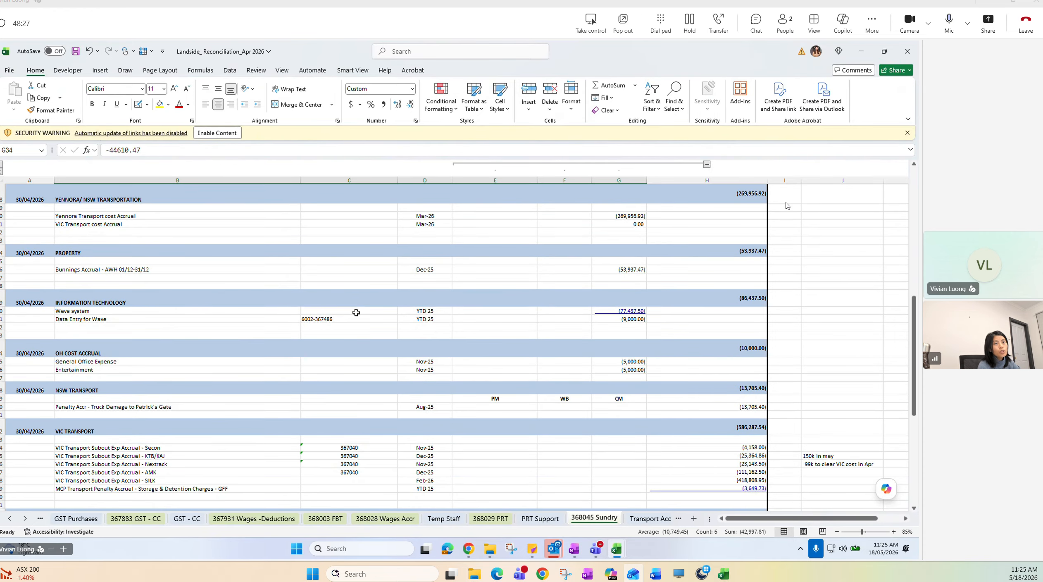
scroll(506, 410, up, 7)
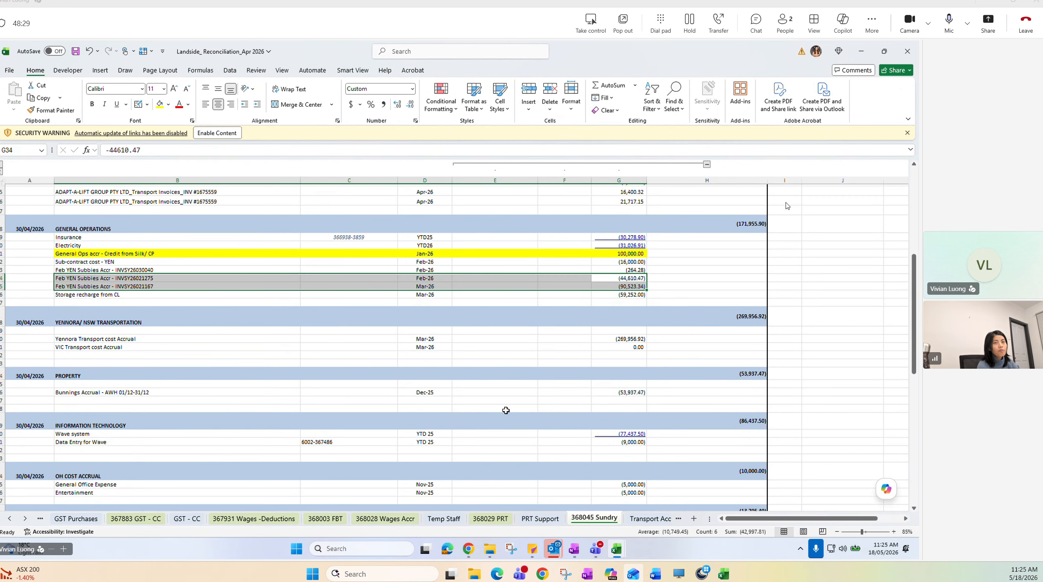
scroll(506, 410, up, 3)
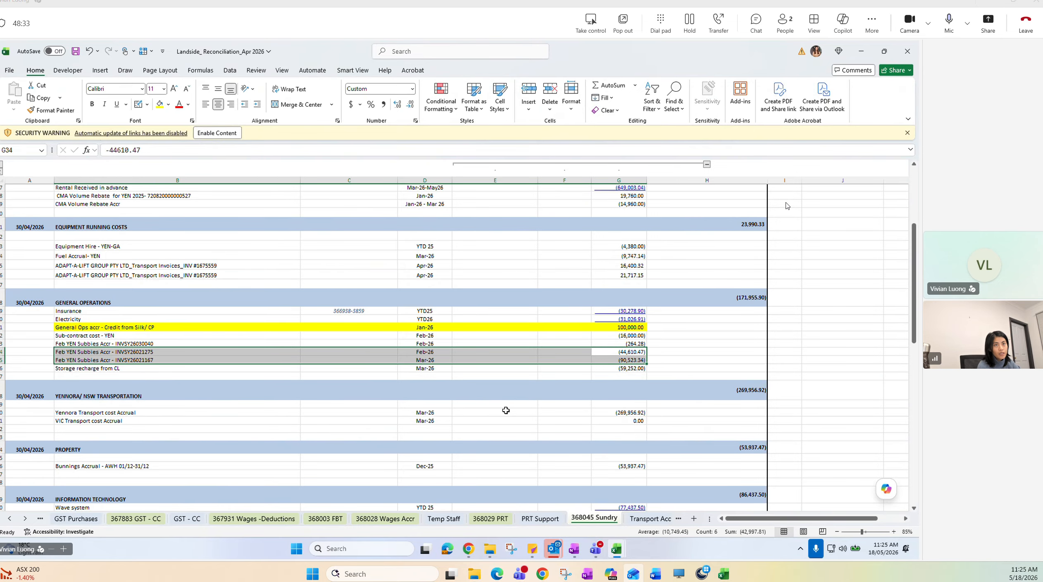
click(555, 368)
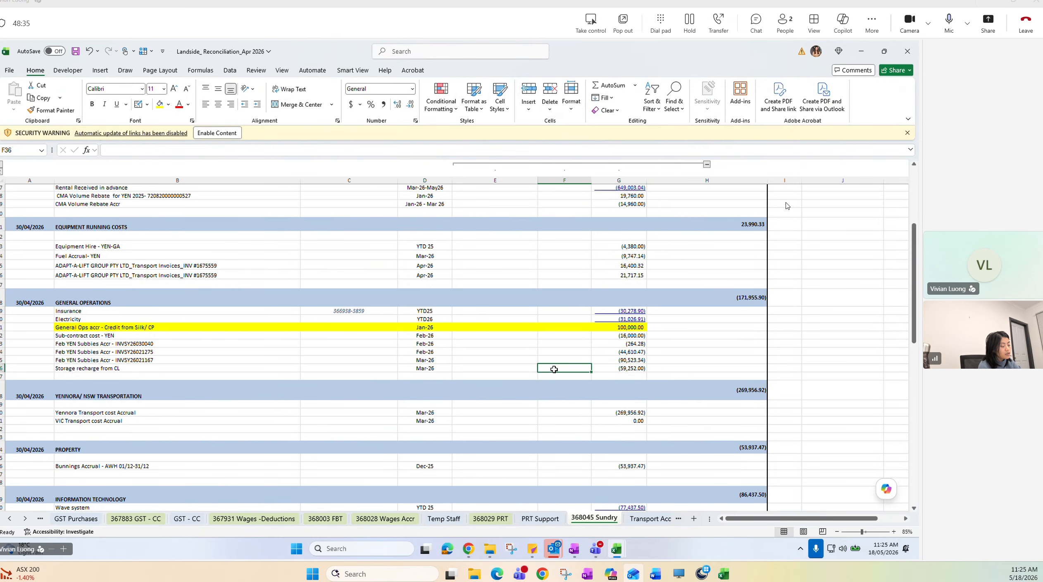
click(872, 366)
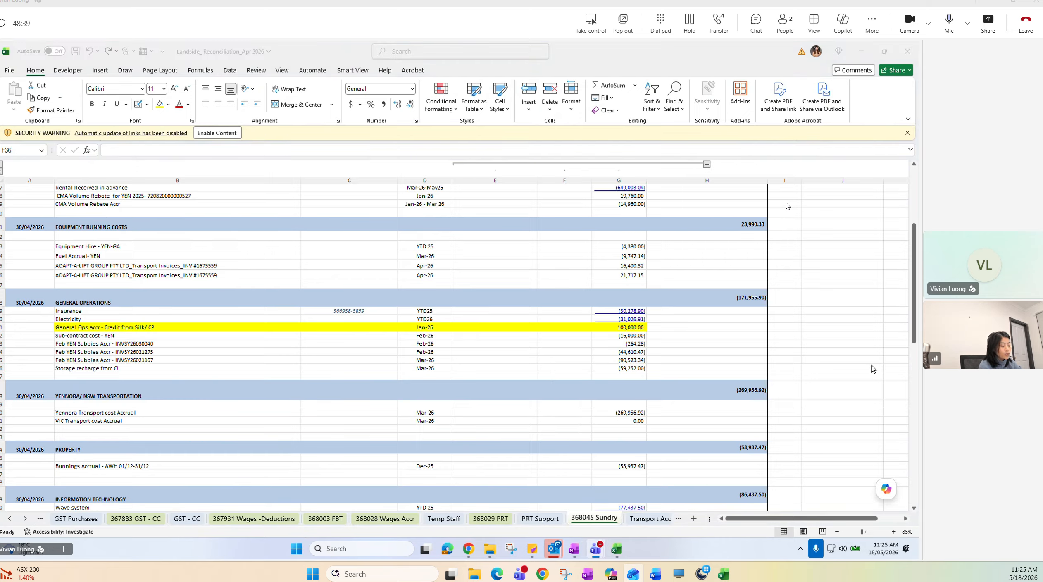
Inspect the Mar-26 YEN Subbies accrual row and its amount under General Operations
drag(172, 358, 705, 357)
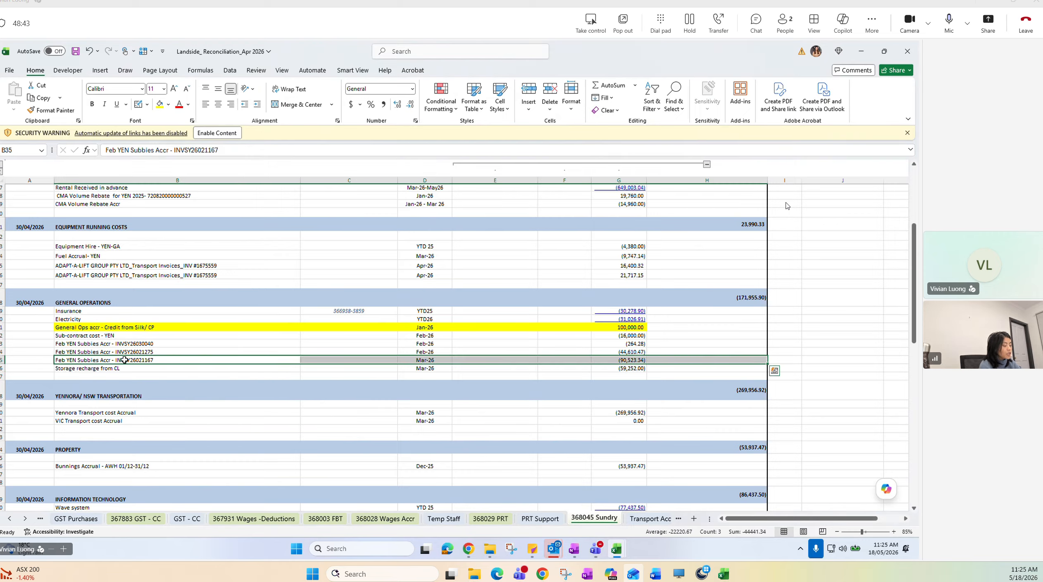
drag(124, 360, 640, 361)
click(640, 361)
click(776, 360)
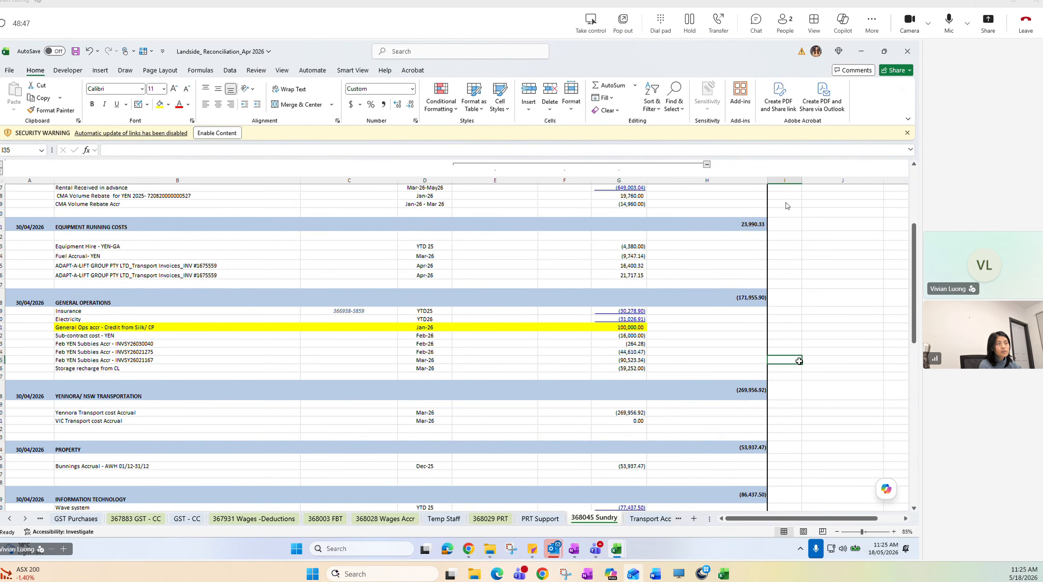
click(812, 361)
click(760, 361)
click(796, 359)
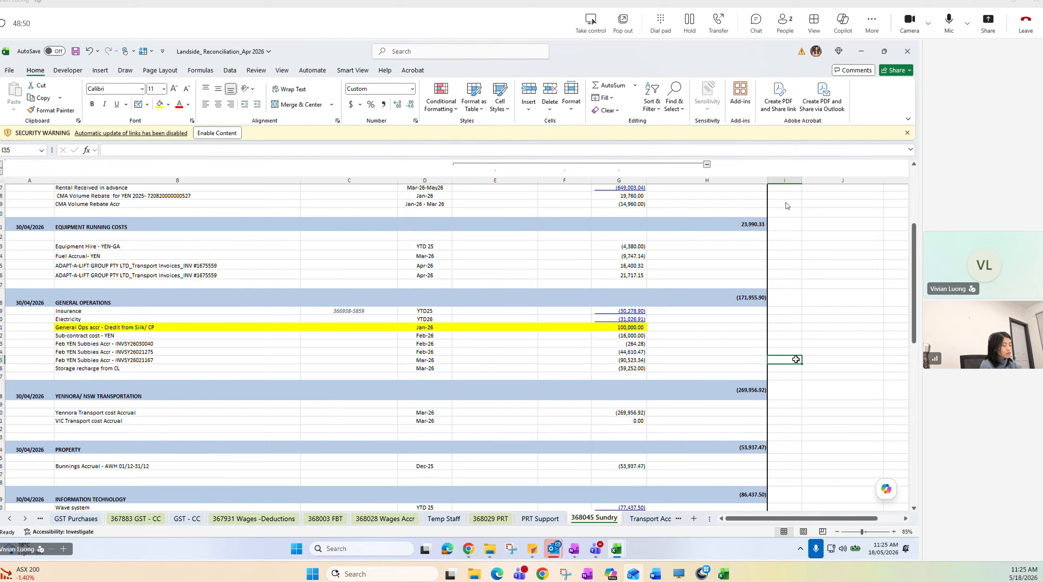
click(641, 361)
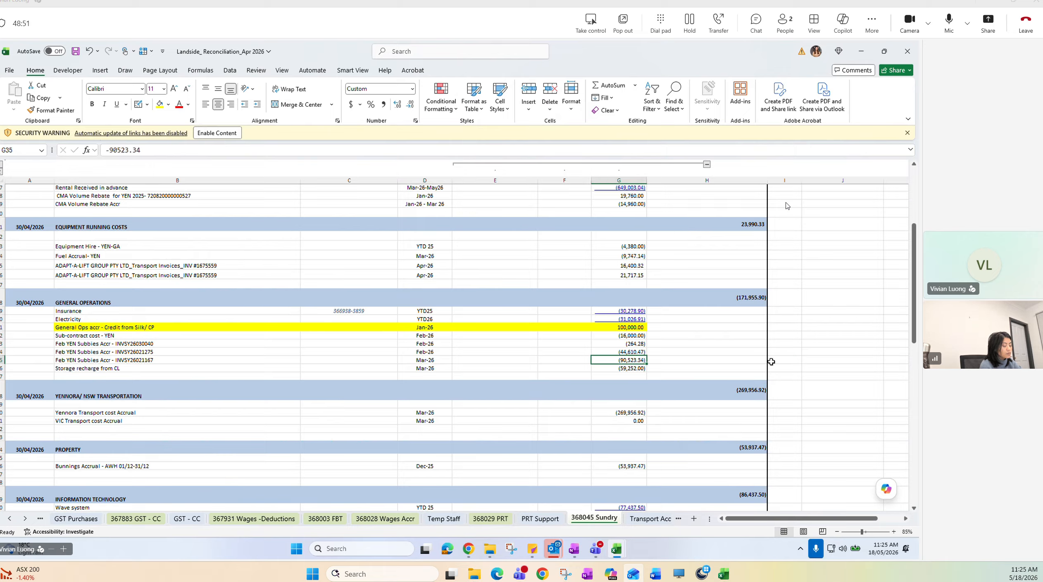
Try to enter the note -90k in cell I35 beside the Mar-26 YEN Subbies accrual
click(795, 359)
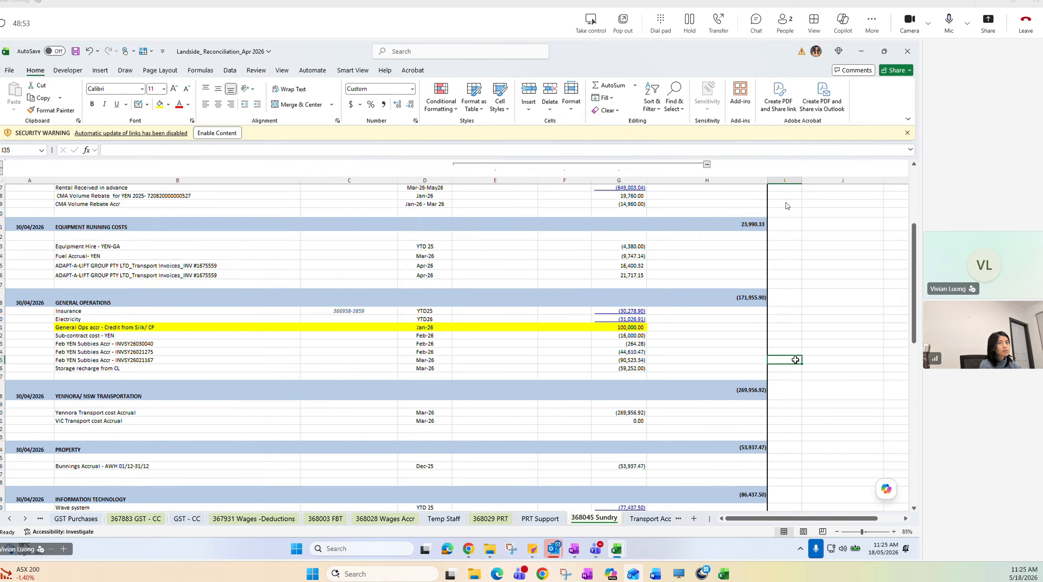
text(-90k)
key(Return)
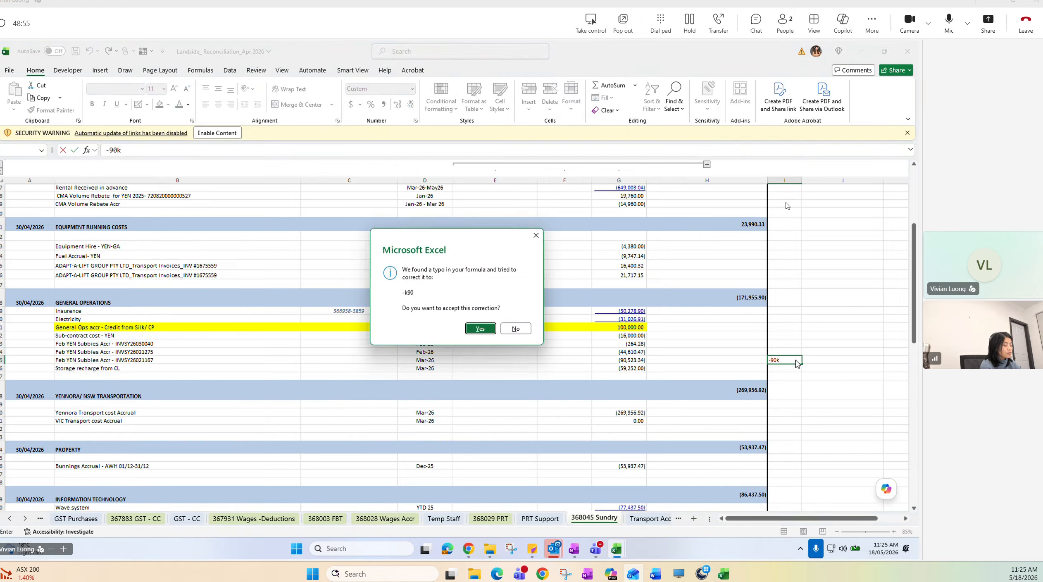
click(512, 330)
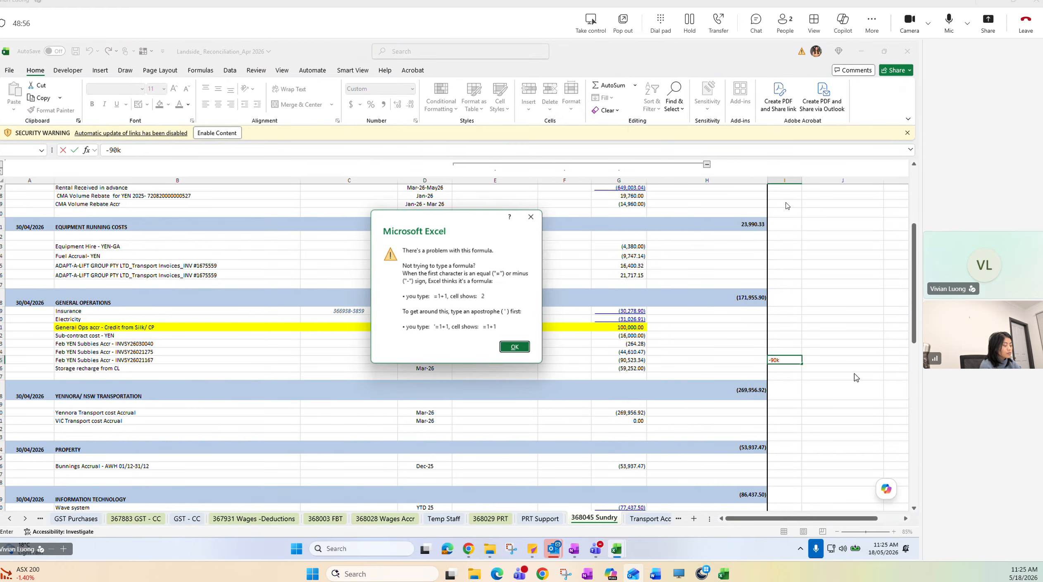
click(515, 348)
key(Return)
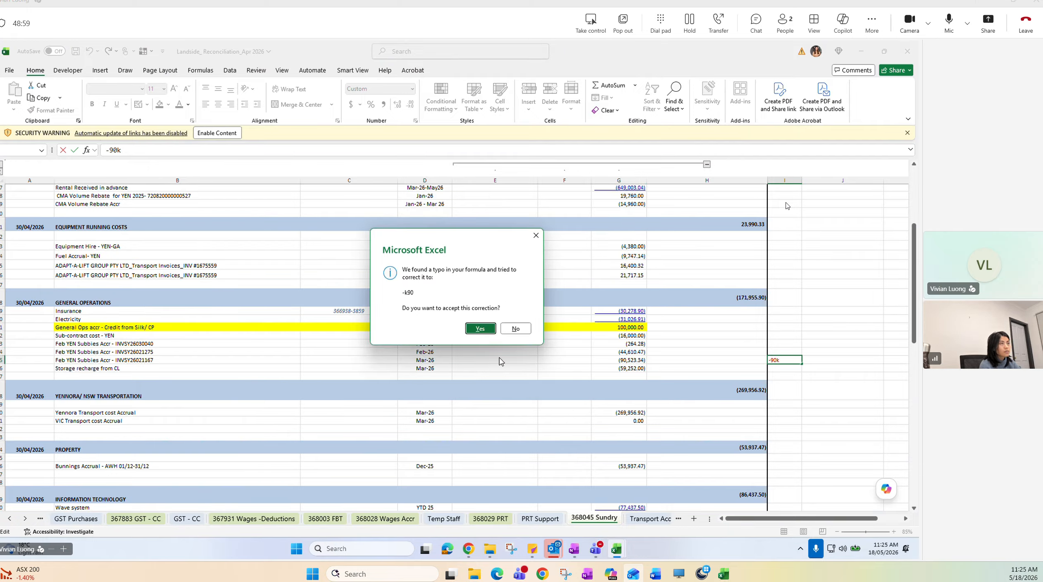
click(513, 328)
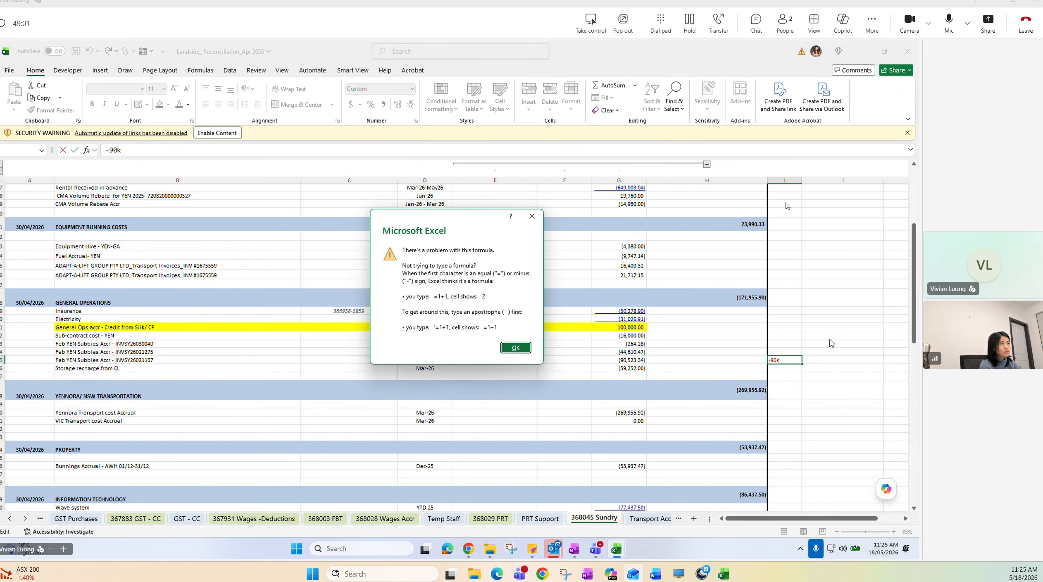
key(Escape)
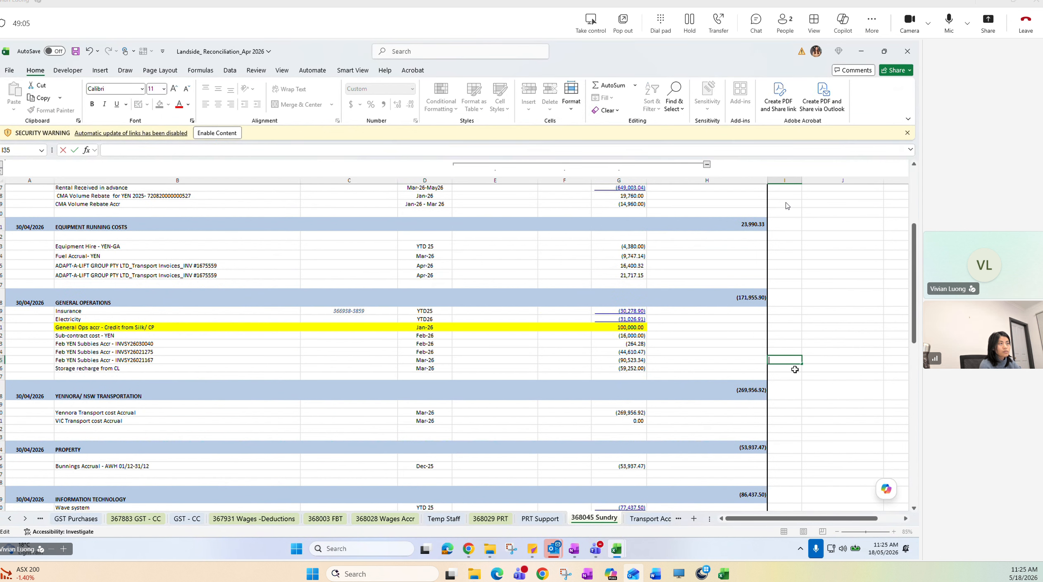
Leave the note cell beside the Mar-26 accrual and examine the Feb-26 and Mar-26 YEN Subbies rows under General Operations
click(819, 360)
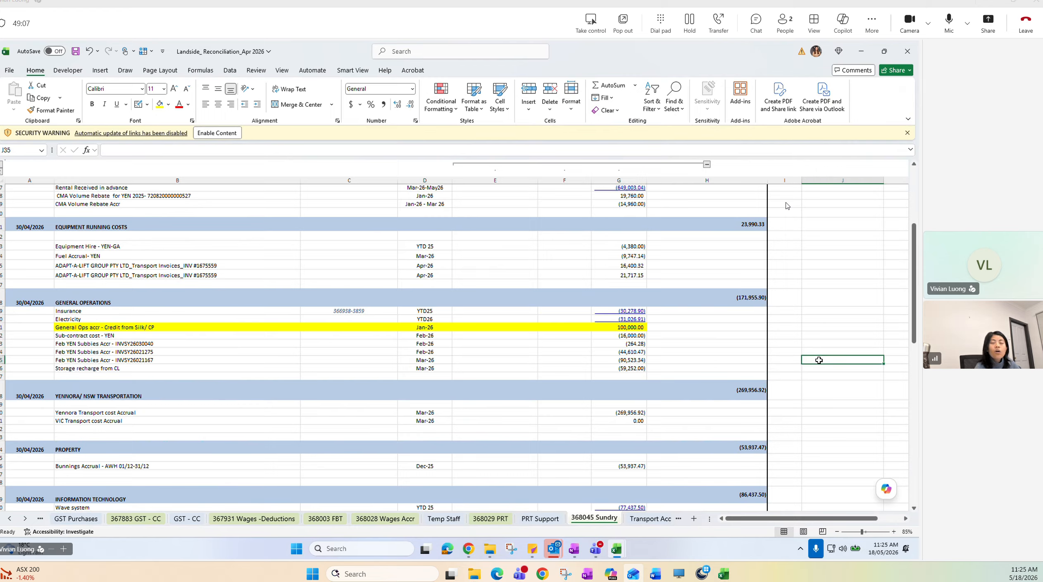
click(788, 358)
click(812, 357)
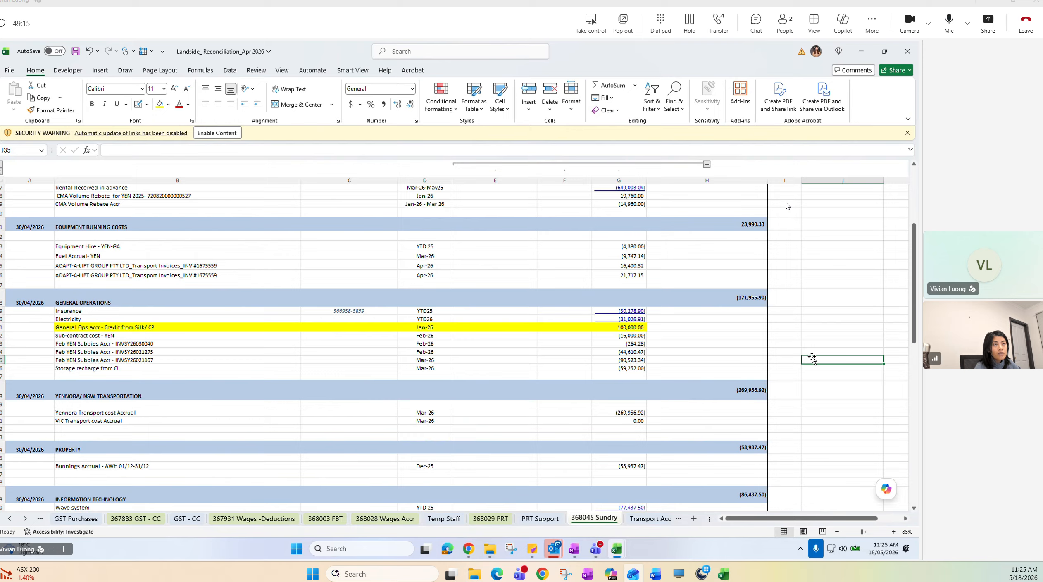
click(600, 353)
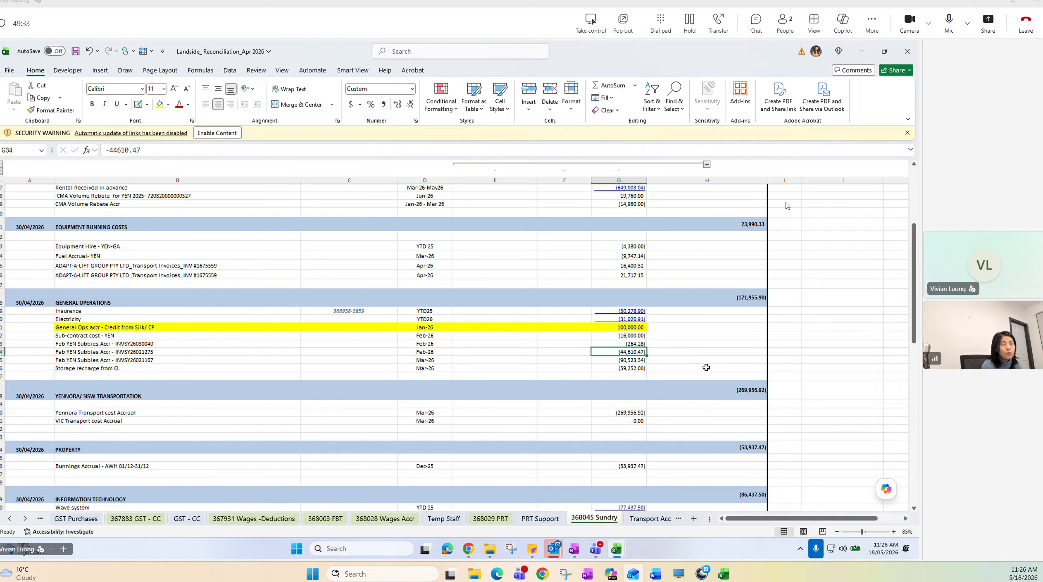
click(830, 344)
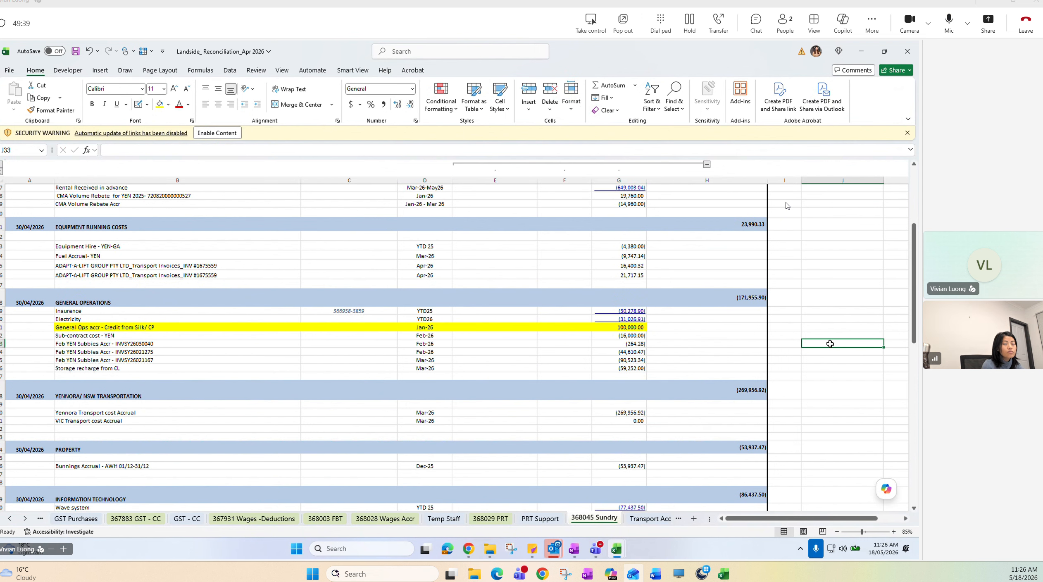
drag(115, 346, 808, 349)
click(810, 351)
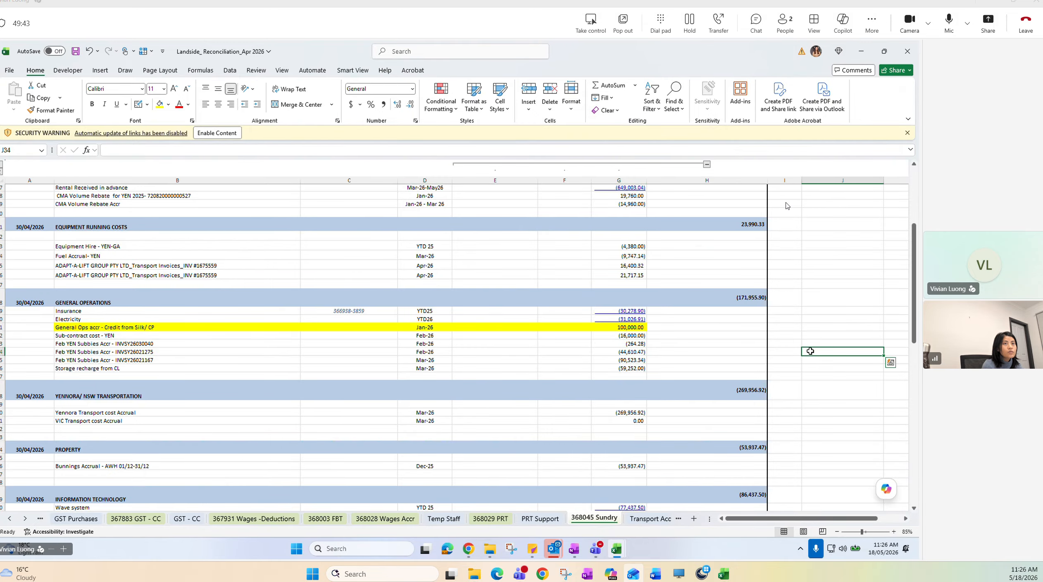
Inspect the source formula of the PO Accruals amount, then the YEN Subbies accrual rows under General Operations
scroll(810, 350, up, 3)
click(74, 228)
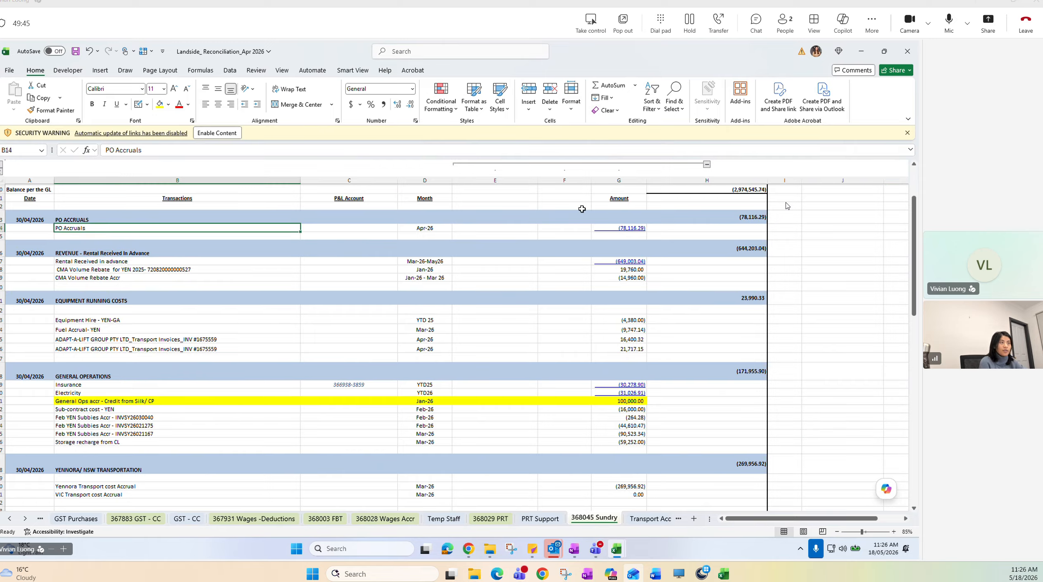
click(624, 230)
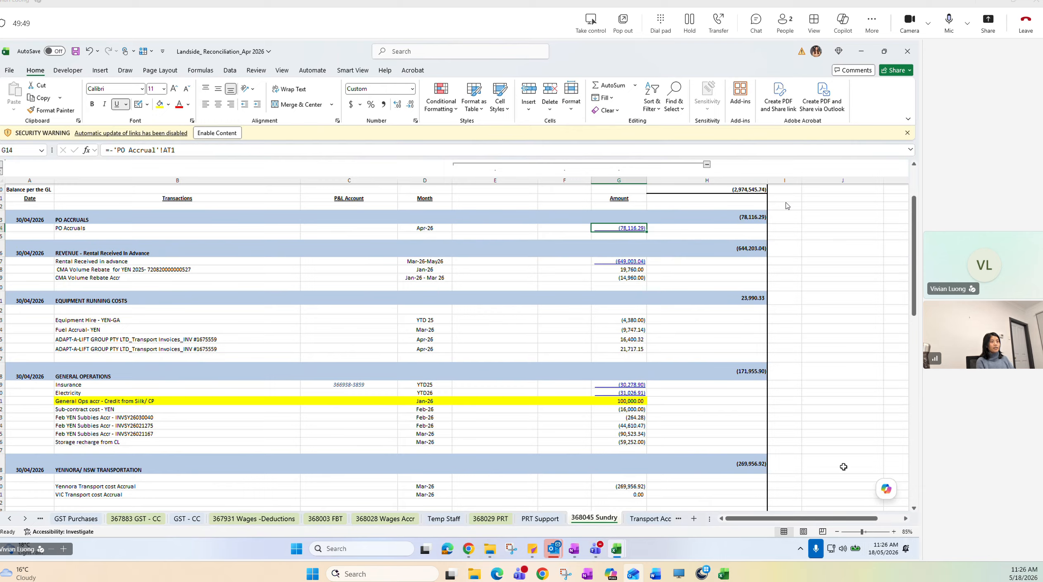
click(136, 418)
drag(137, 418, 823, 434)
click(823, 435)
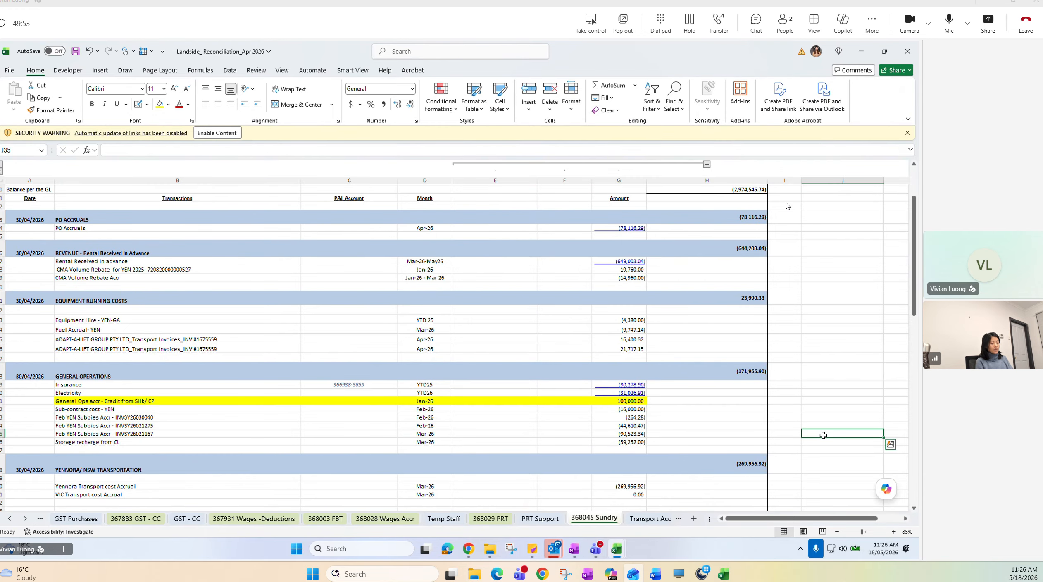
Examine the KTB/KAJ, Nextrack, AMK and SILK subout accrual amounts in the VIC Transport section
scroll(823, 442, down, 4)
scroll(823, 446, down, 3)
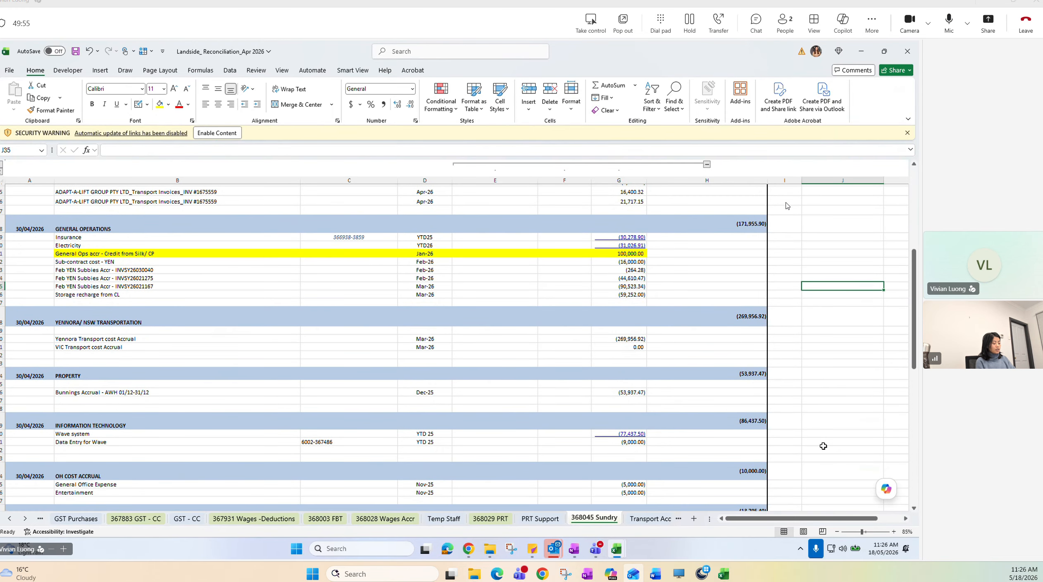
scroll(823, 446, down, 9)
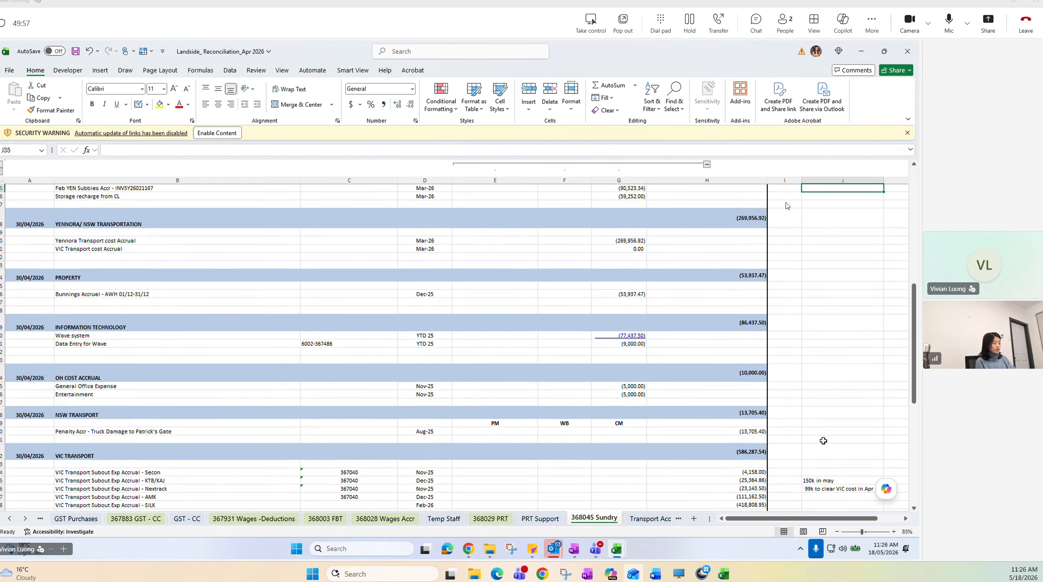
drag(710, 334, 710, 356)
scroll(627, 483, down, 2)
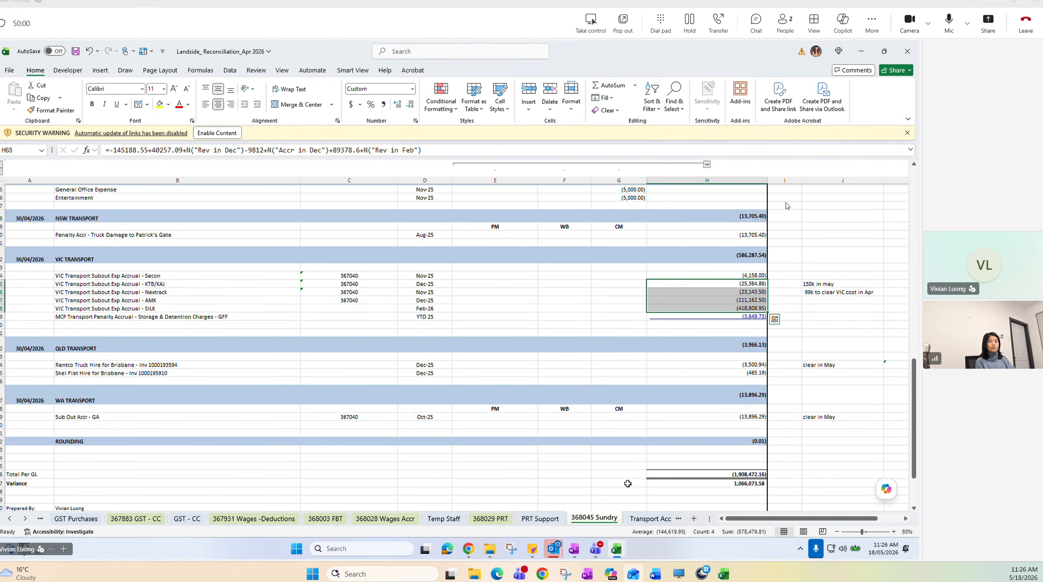
Inspect the Brisbane Rentco and Skel Flat Hire accruals under QLD Transport and the formula of the VIC KTB/KAJ accrual
click(219, 372)
scroll(219, 372, up, 2)
click(426, 415)
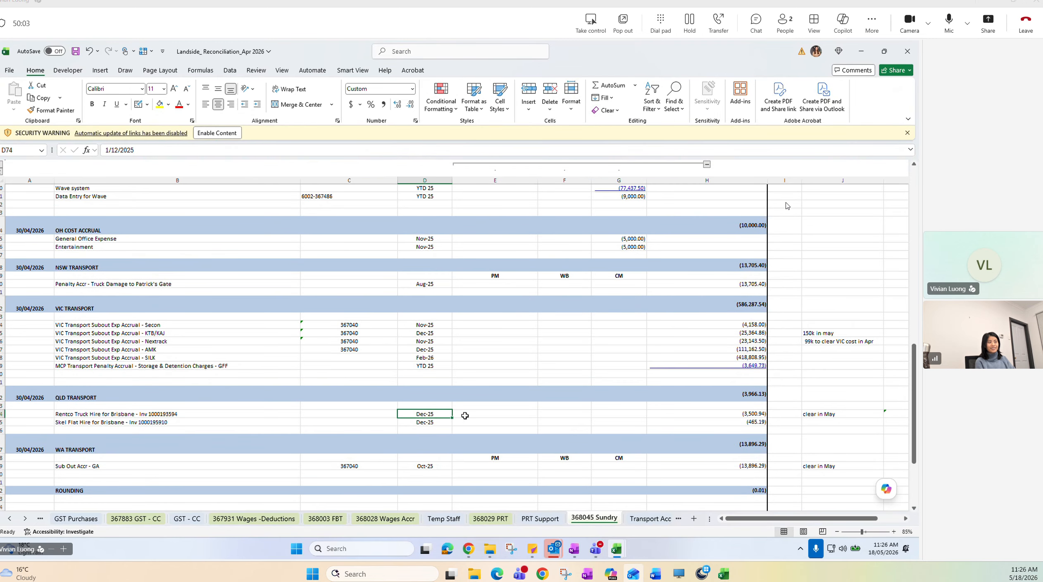
click(795, 421)
drag(728, 421, 730, 414)
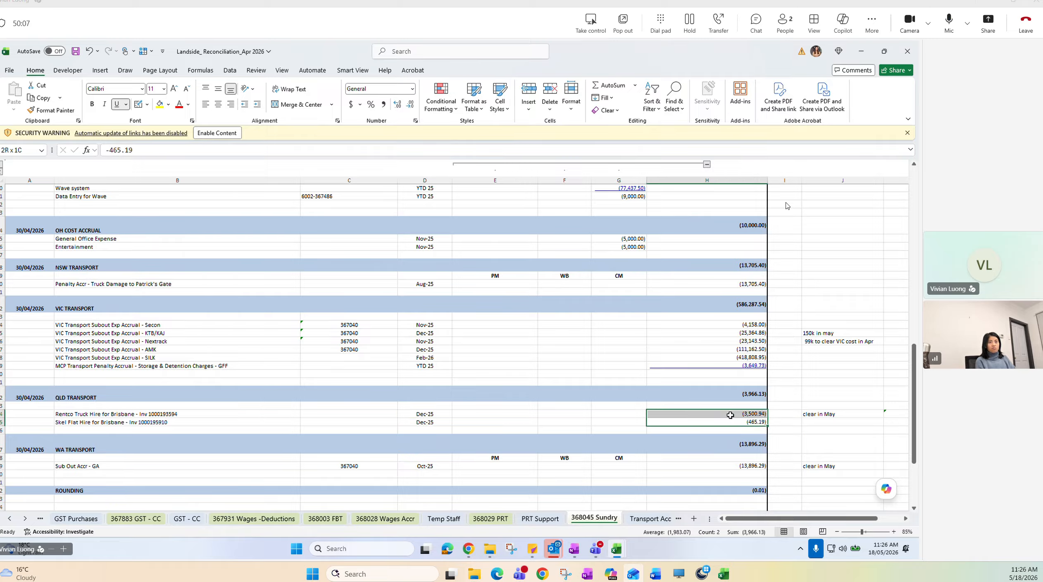
click(694, 334)
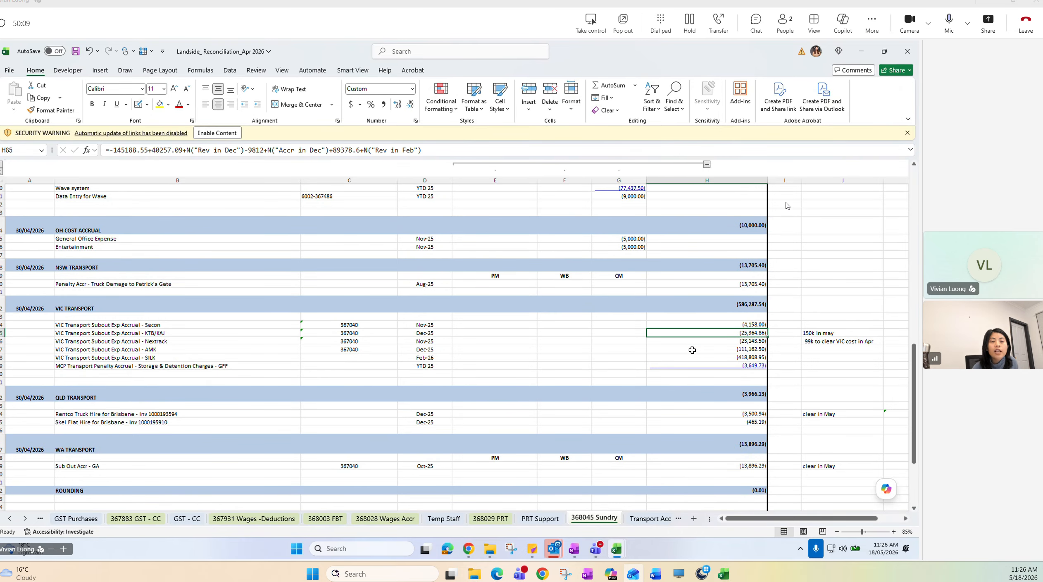
scroll(692, 350, down, 2)
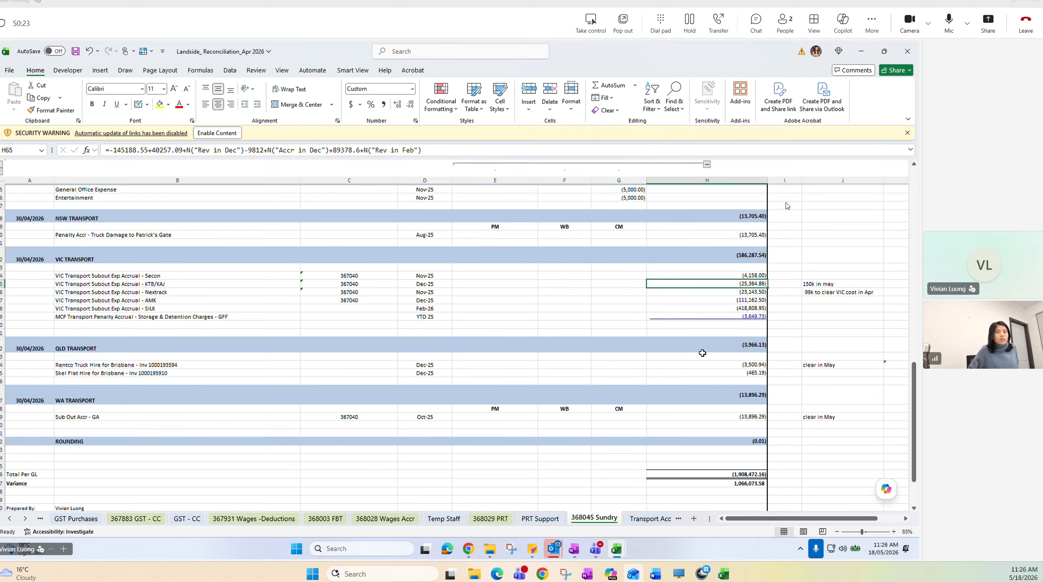
click(698, 365)
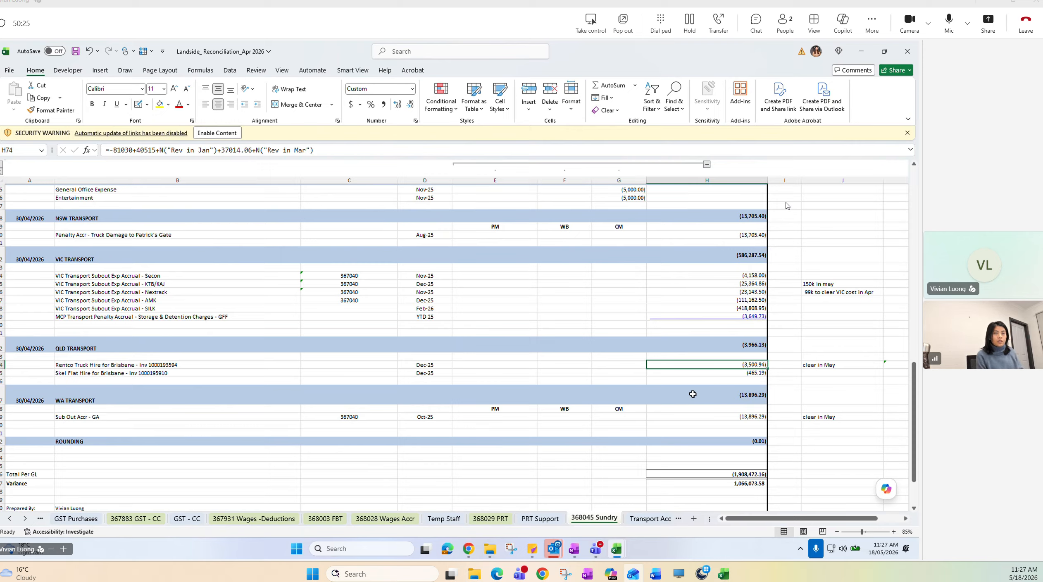
click(210, 356)
click(206, 380)
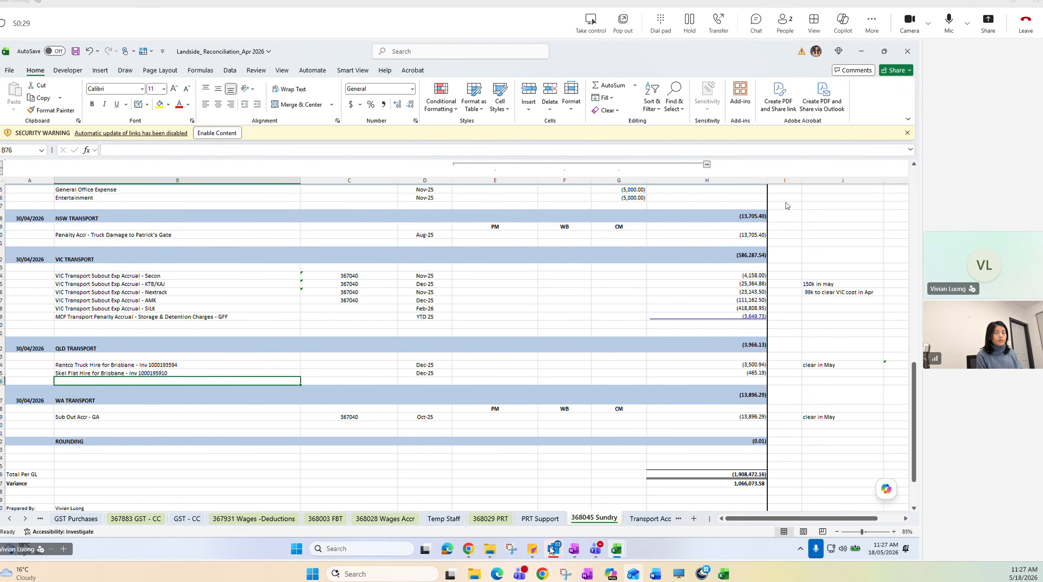
Switch to Outlook, delete the Oracle Cloud email about the bursting operation, and return to the reconciliation workbook
mouse_move(548, 544)
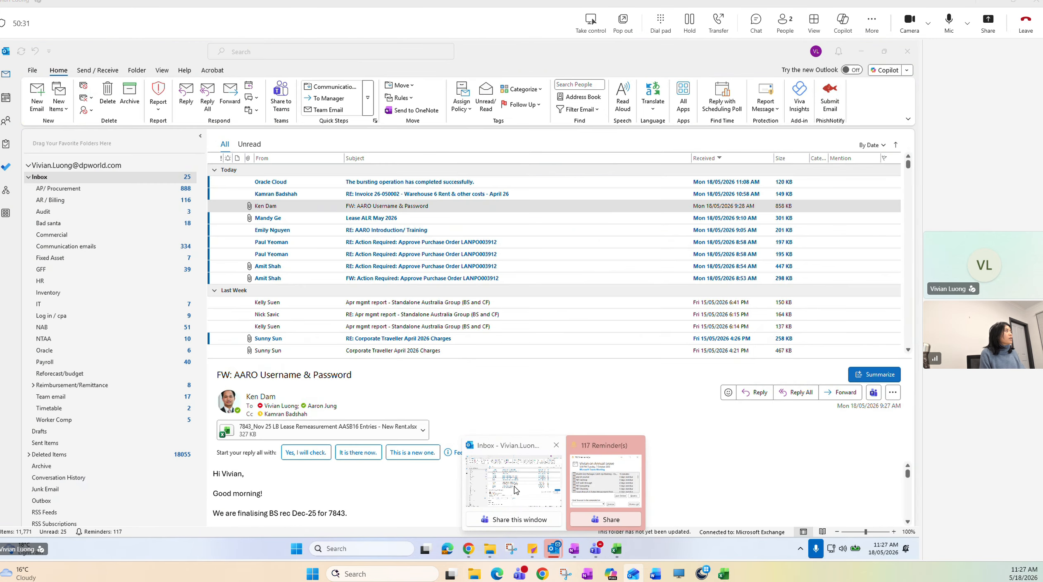
click(515, 490)
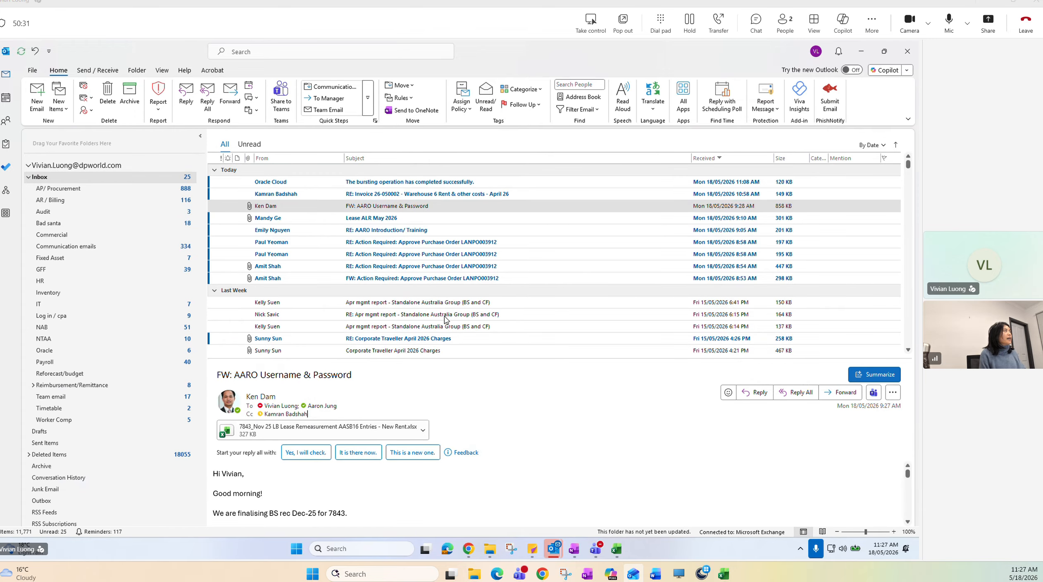
click(445, 181)
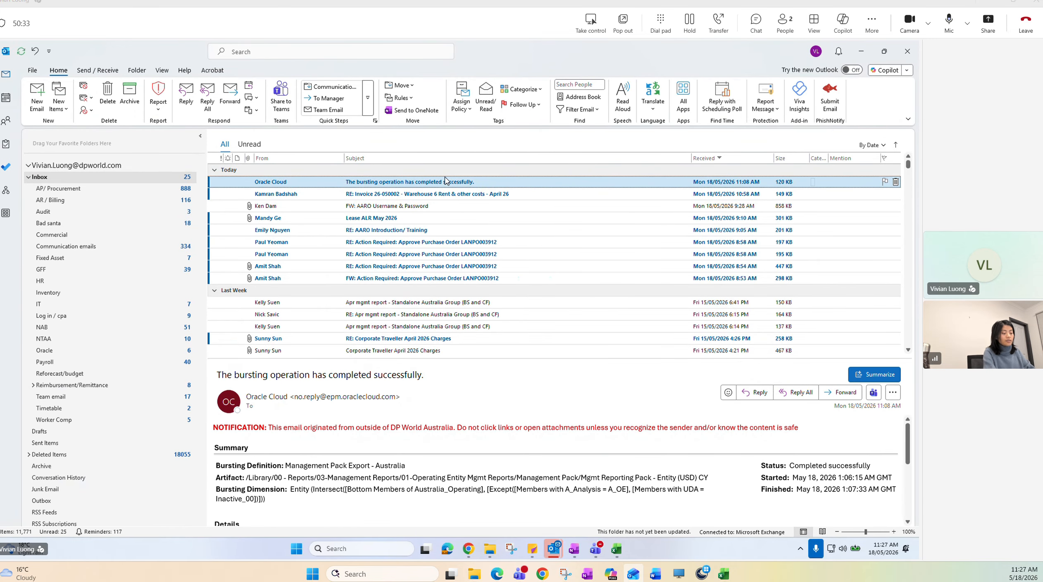
key(Delete)
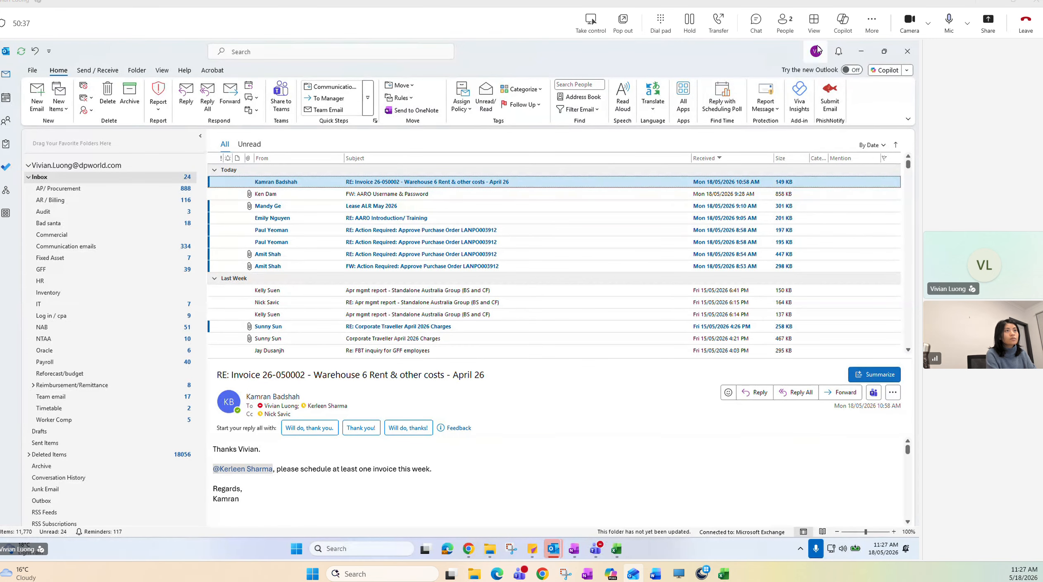
click(857, 51)
Check the reversal formulas behind the VIC KTB/KAJ accrual and the Rentco truck hire accrual for Brisbane
click(777, 414)
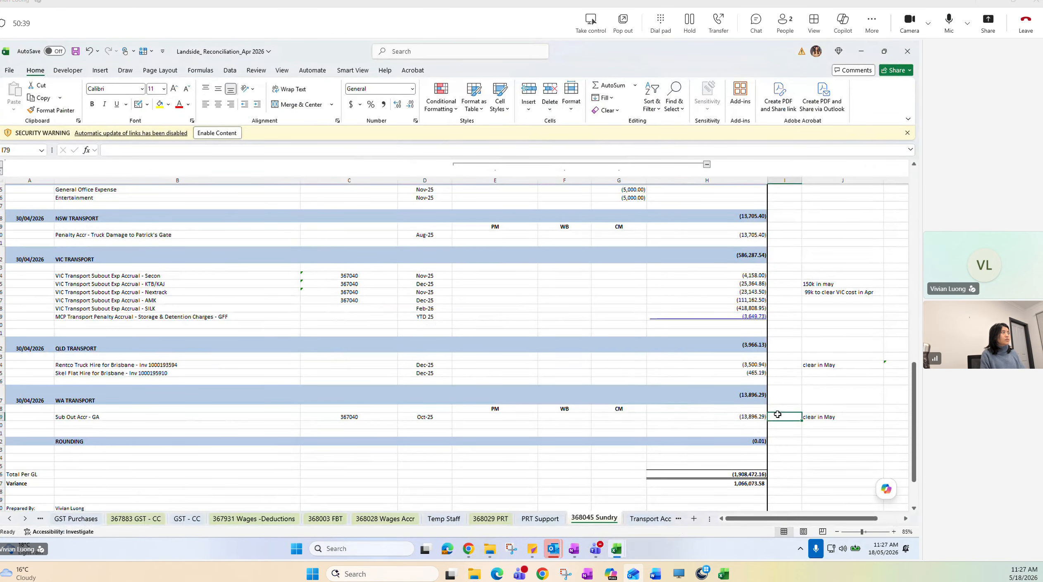
scroll(777, 414, up, 3)
click(734, 360)
scroll(734, 360, down, 3)
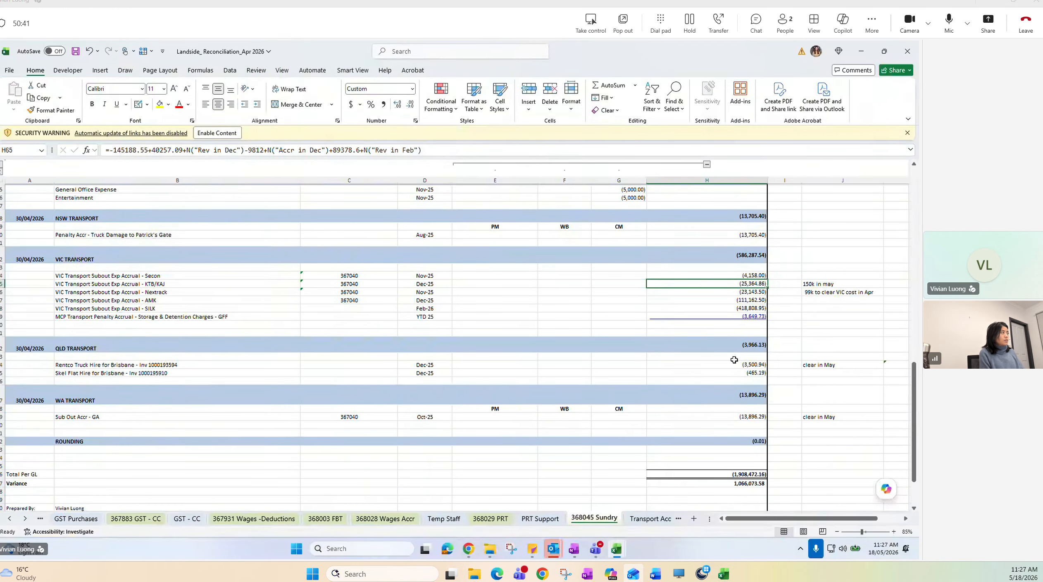
click(313, 363)
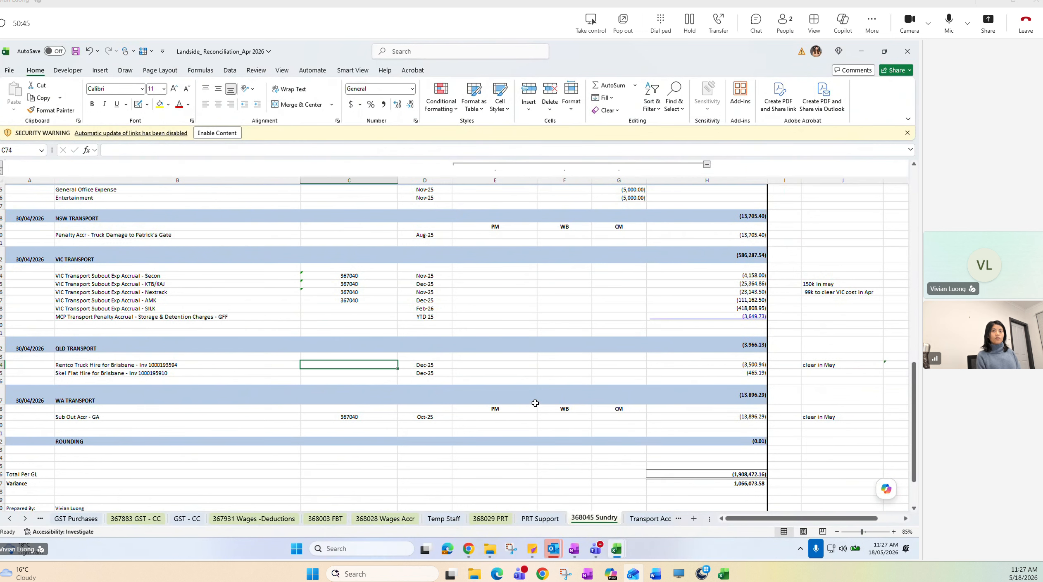
click(683, 363)
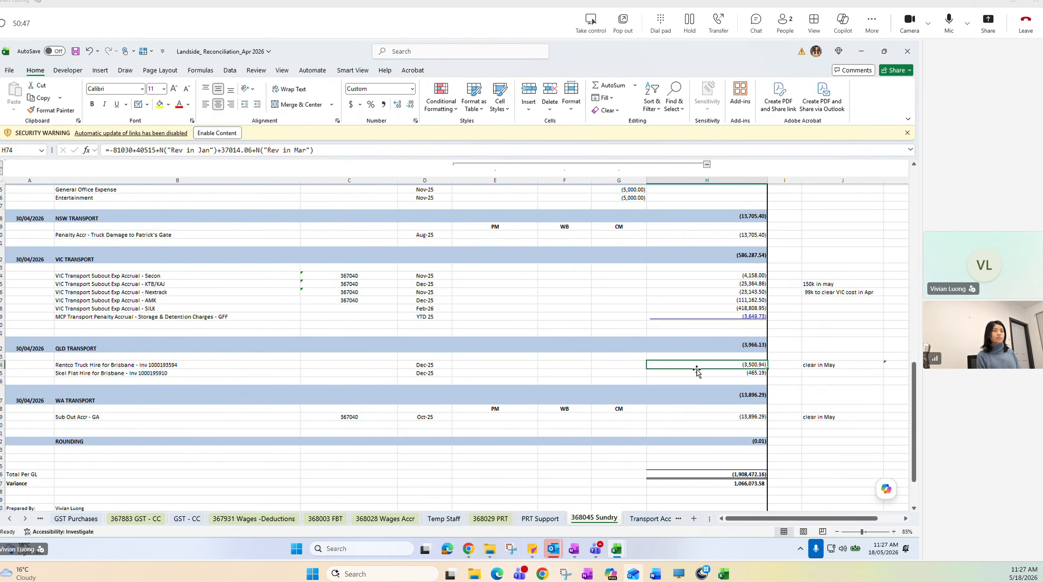
drag(696, 370, 697, 372)
click(512, 313)
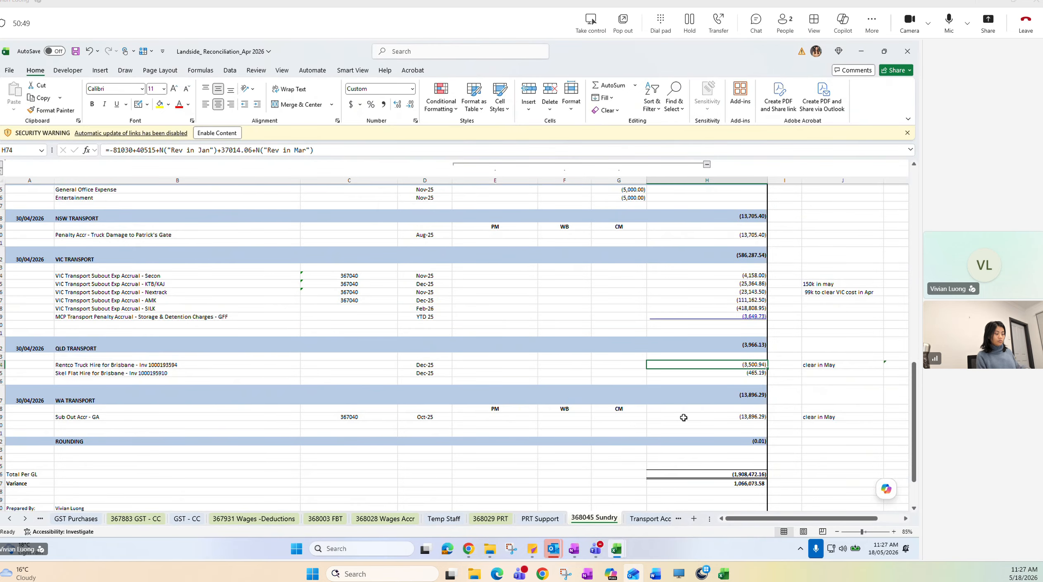
Review the 368045 Sundry sections from PO Accruals down to VIC Transport, checking where the Wave system amount links to
scroll(683, 418, up, 2)
scroll(683, 418, up, 14)
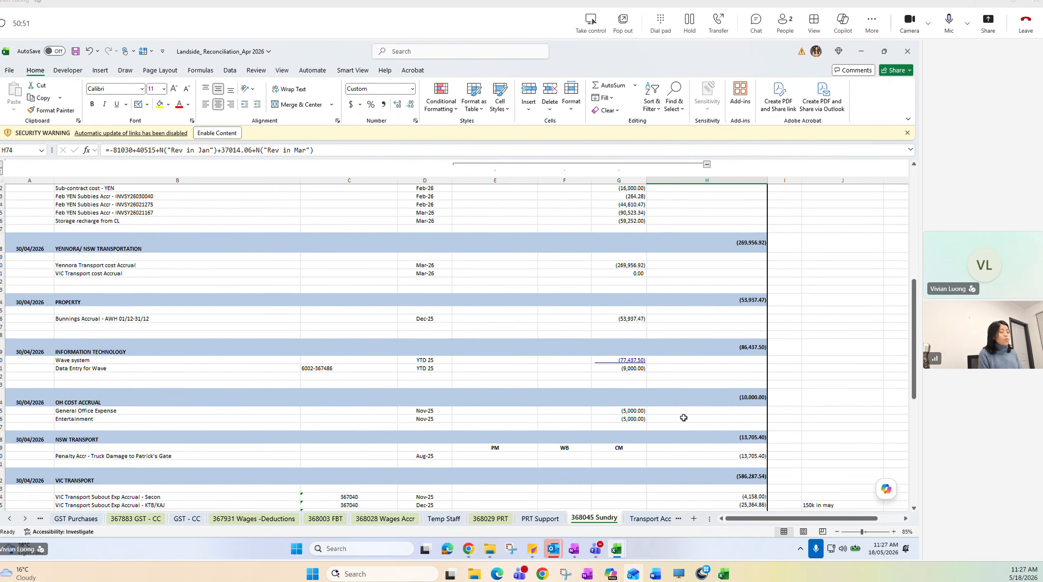
click(683, 417)
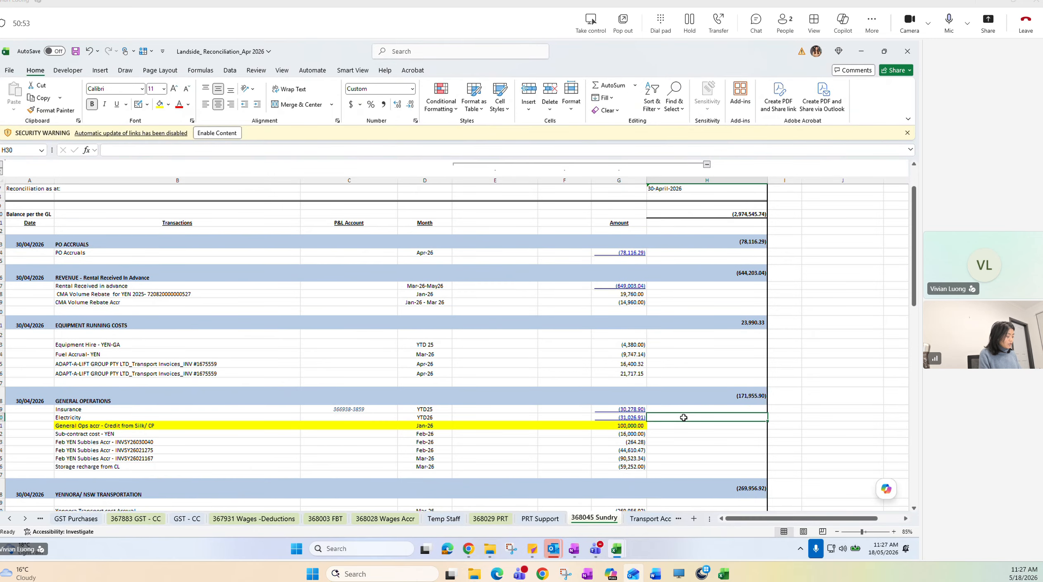
scroll(683, 417, down, 5)
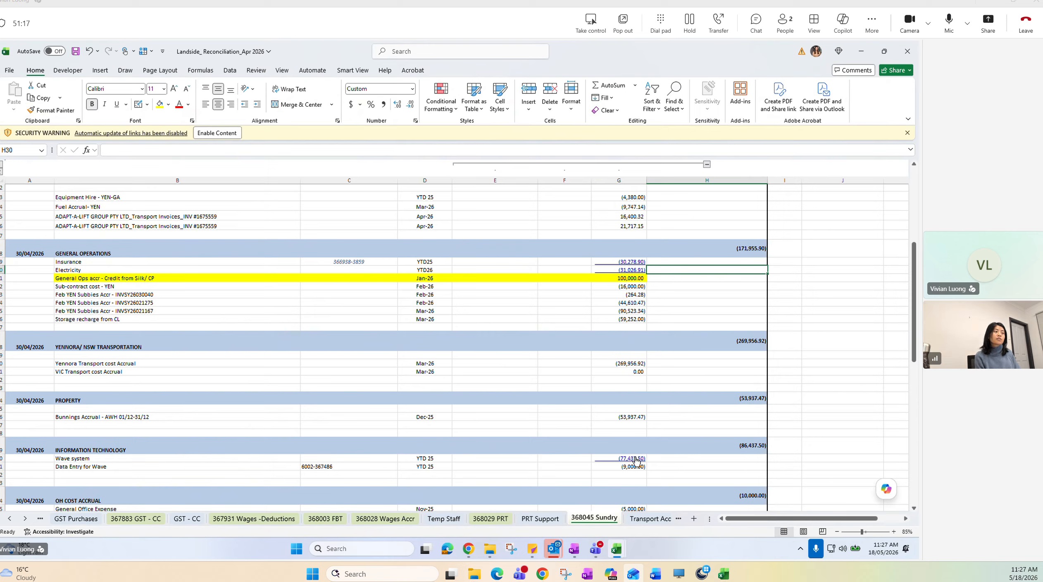
mouse_move(637, 460)
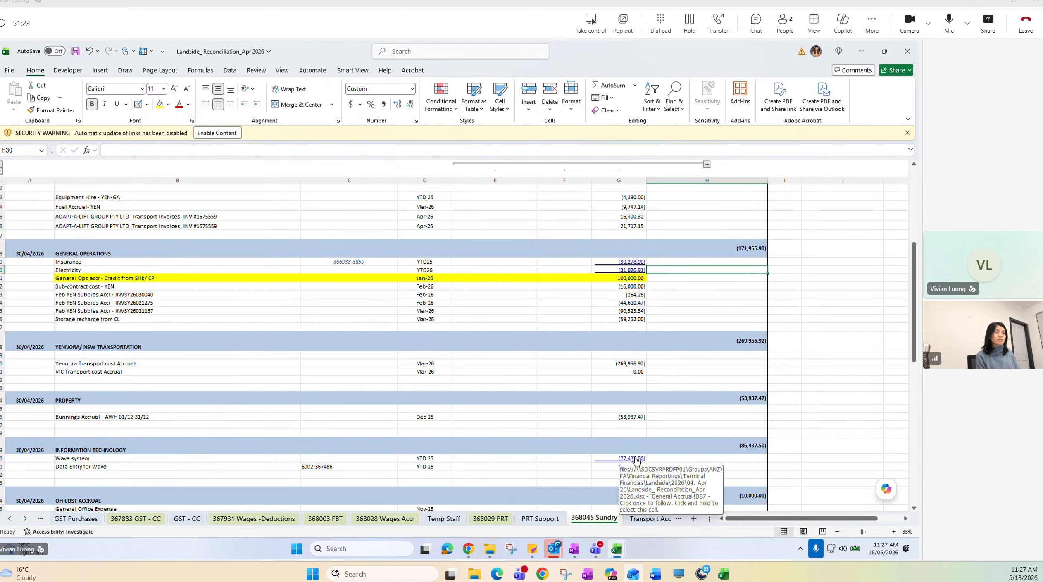
click(826, 414)
scroll(749, 469, up, 5)
scroll(649, 453, down, 20)
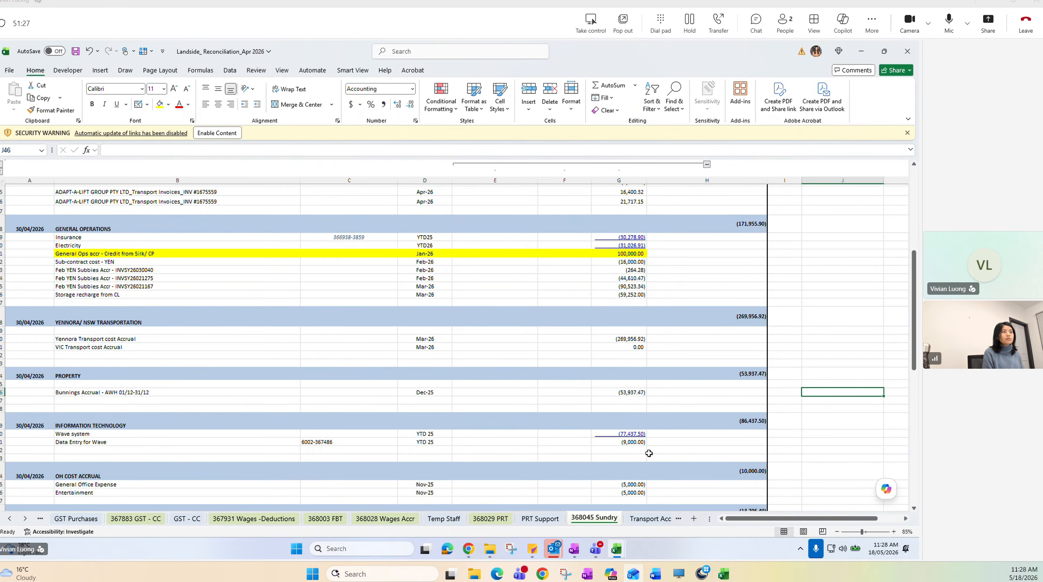
scroll(649, 453, up, 4)
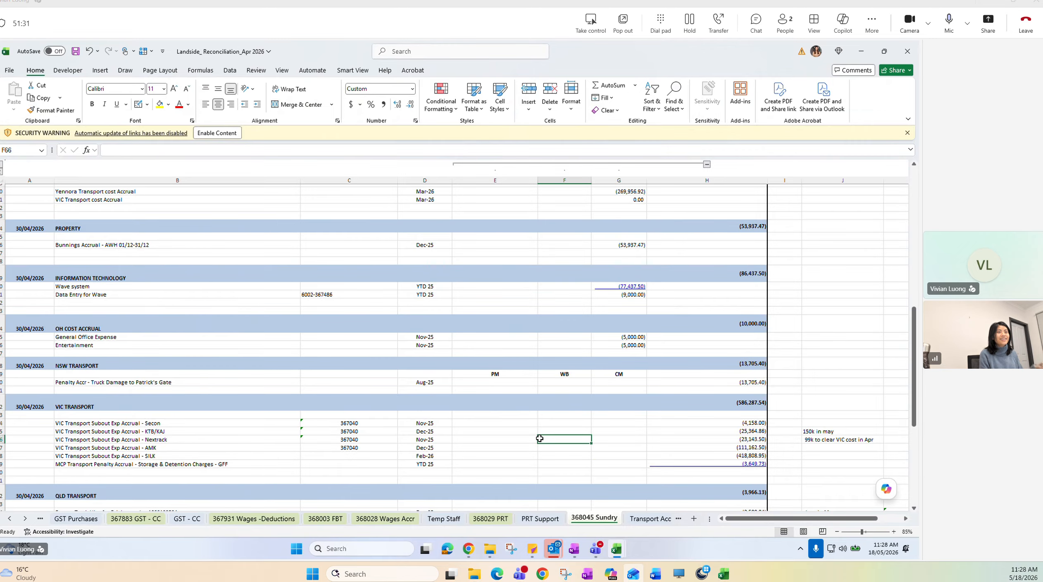
Examine the month of the VIC AMK accrual, then the accrual sections between General Operations and VIC Transport
scroll(539, 438, down, 2)
click(459, 391)
click(446, 400)
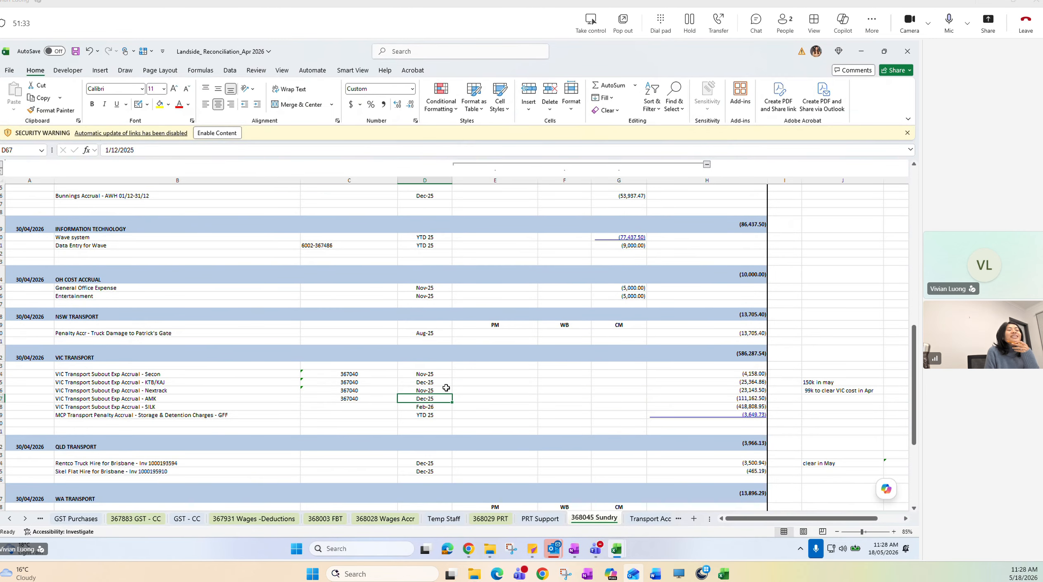
scroll(518, 416, up, 5)
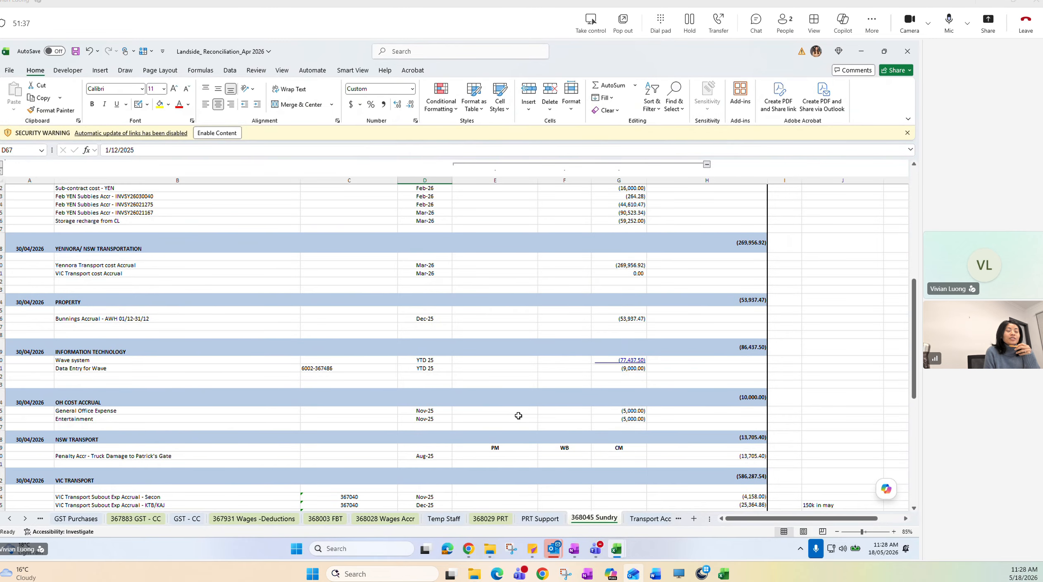
scroll(518, 416, down, 1)
scroll(518, 416, down, 2)
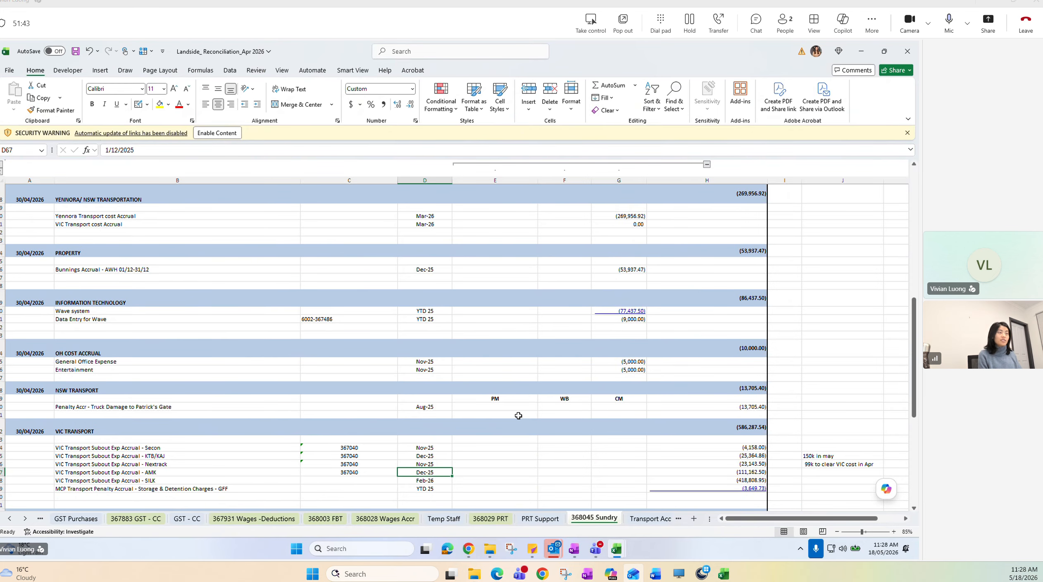
scroll(518, 416, up, 2)
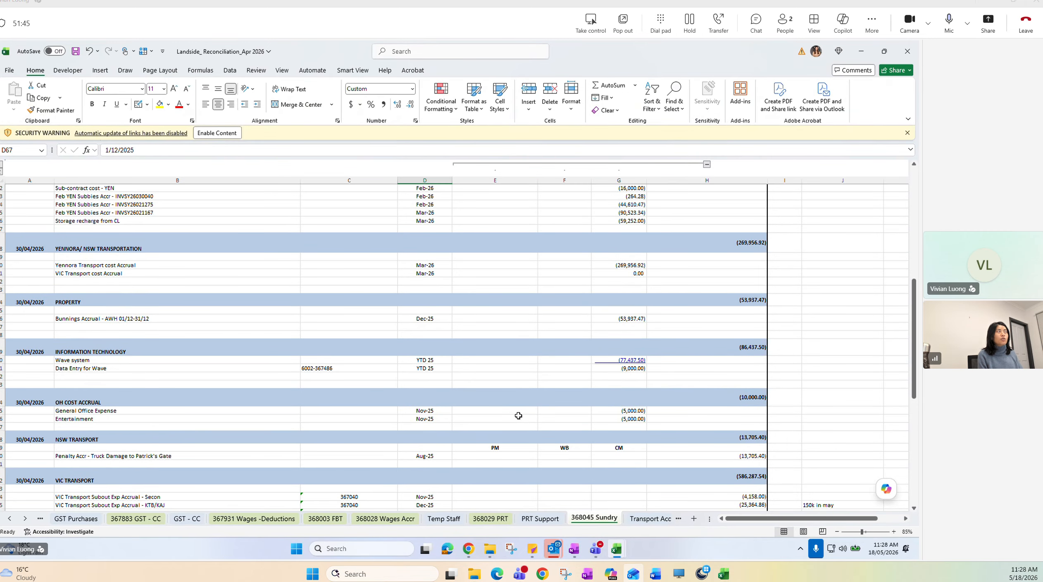
scroll(518, 416, up, 2)
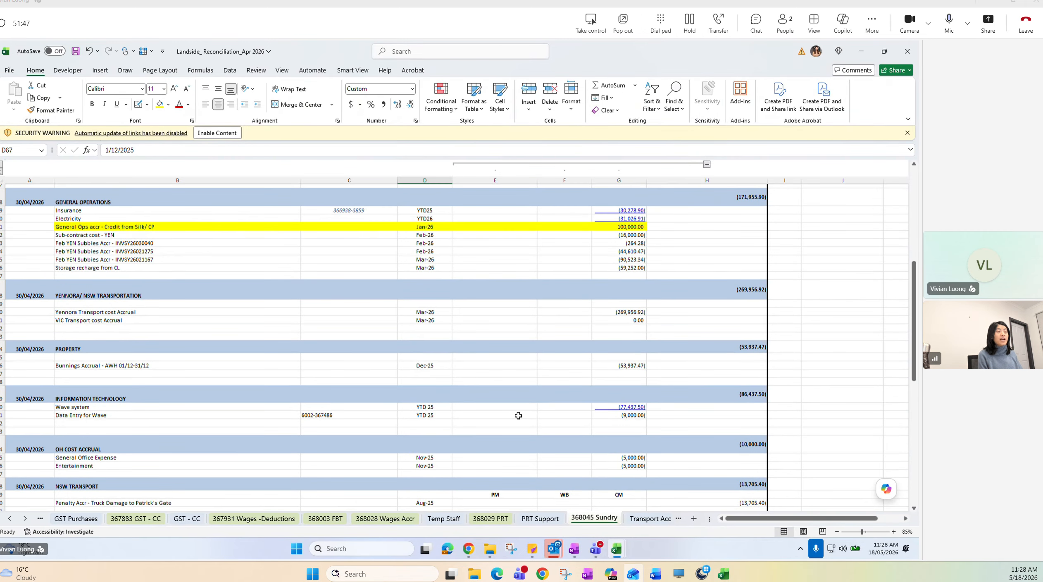
click(809, 411)
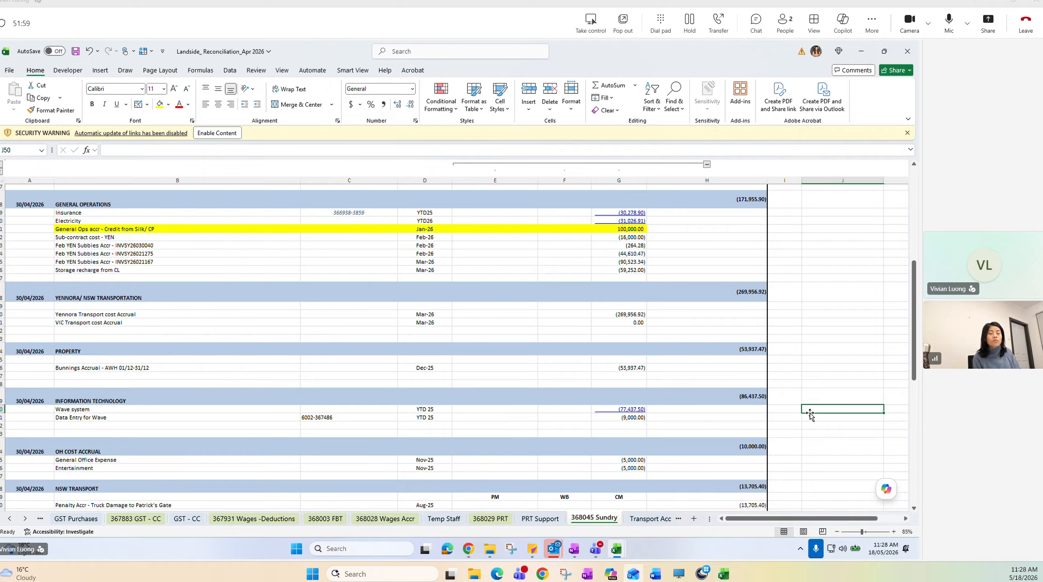
Minimize the reconciliation workbook and leave the Teams call
click(869, 49)
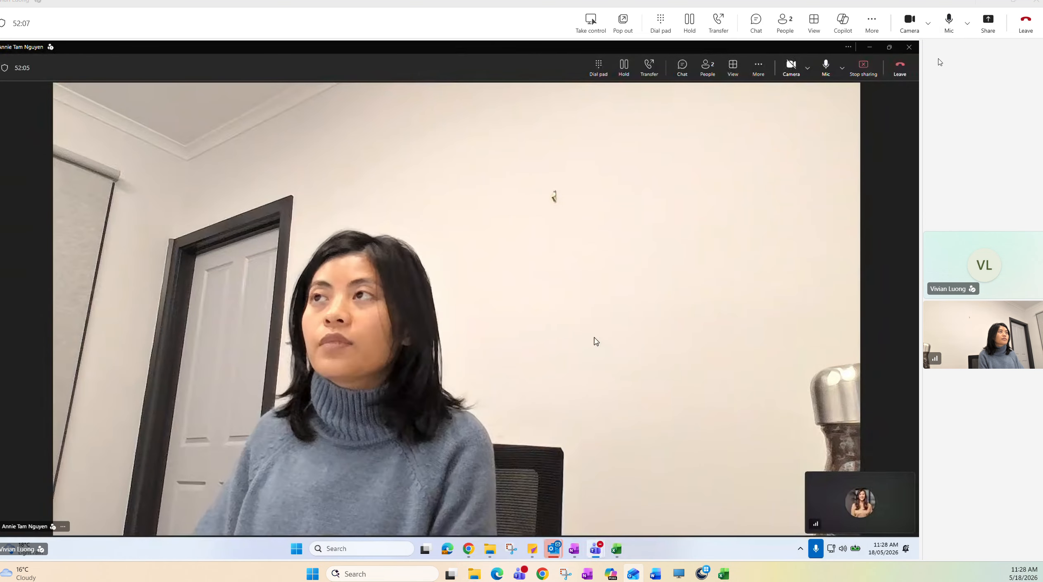
click(1027, 28)
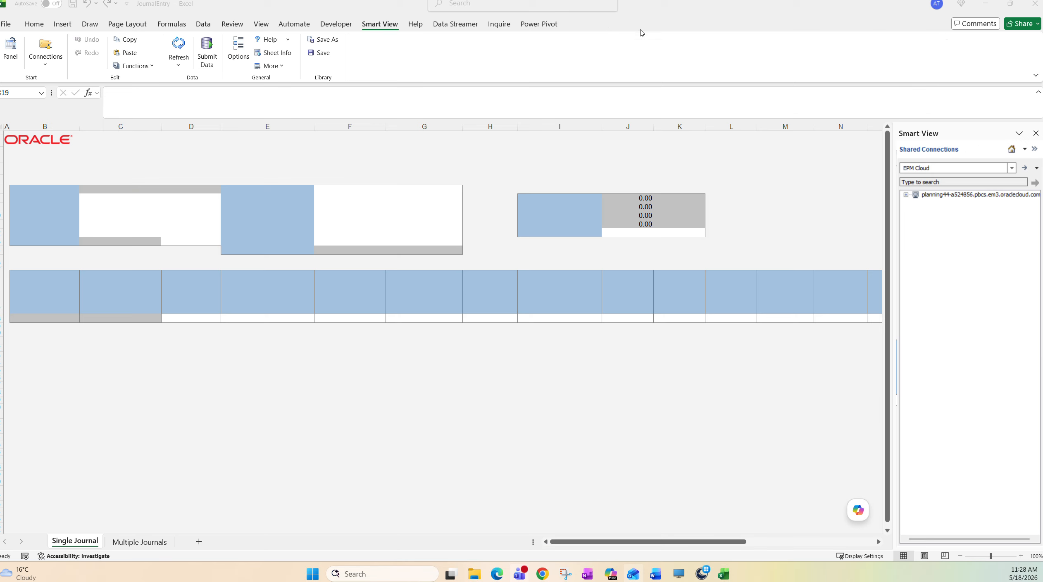